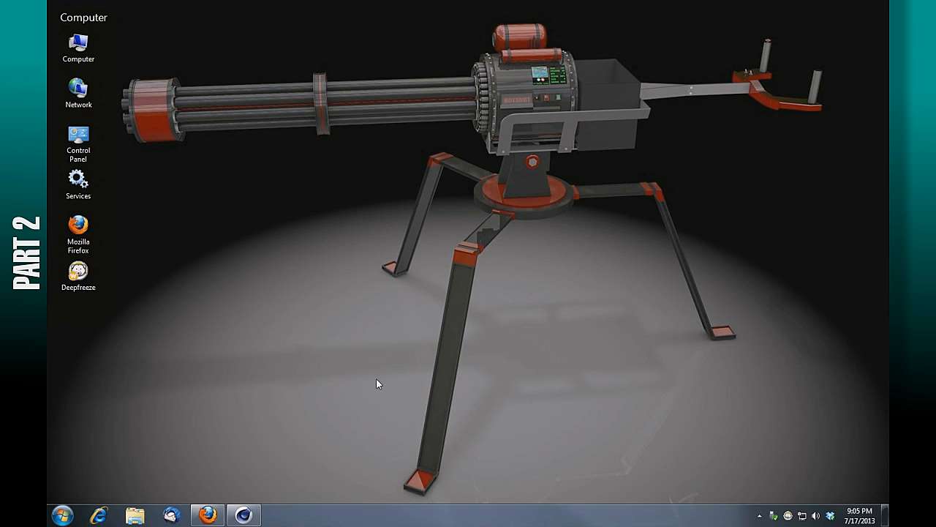
Switch to CINEMA 4D and select the middle bearing object in Model mode.
{"action": "mouse_move", "coordinate": [242, 517]}
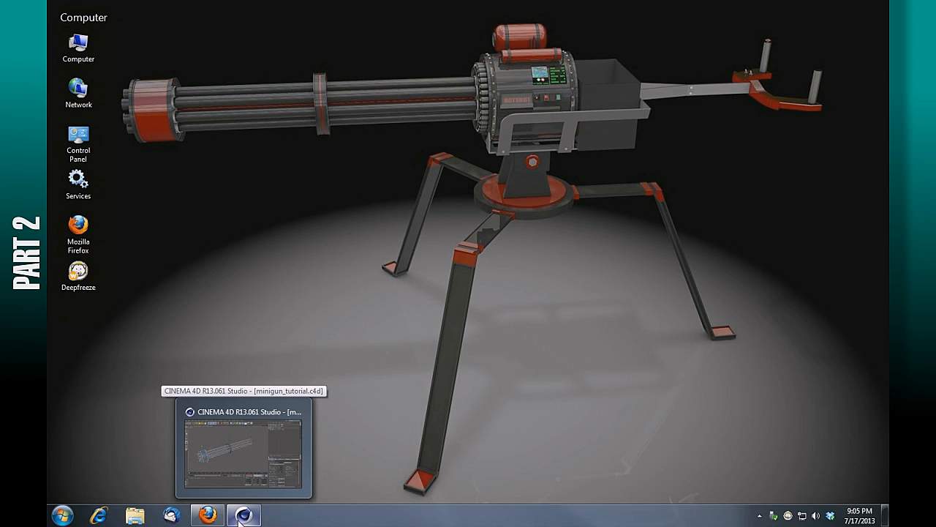
{"action": "left_click", "coordinate": [242, 516]}
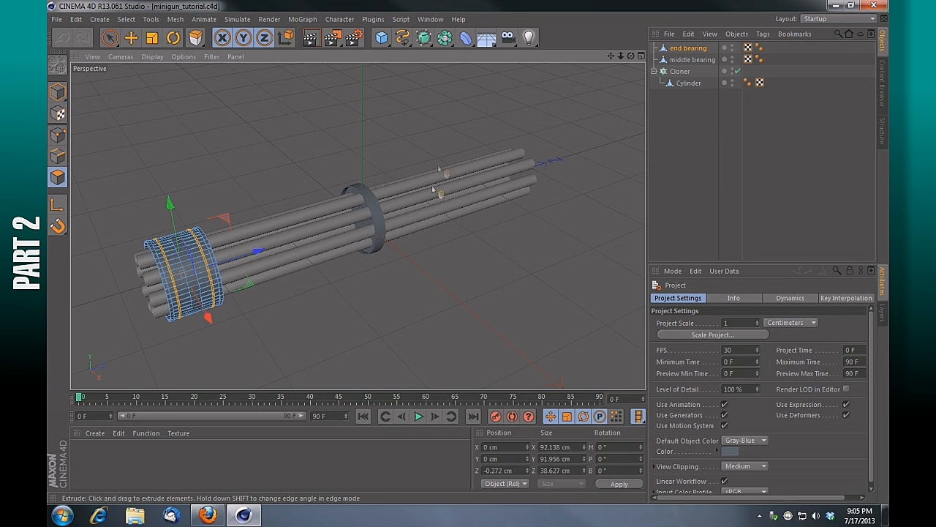
{"action": "left_click", "coordinate": [110, 37]}
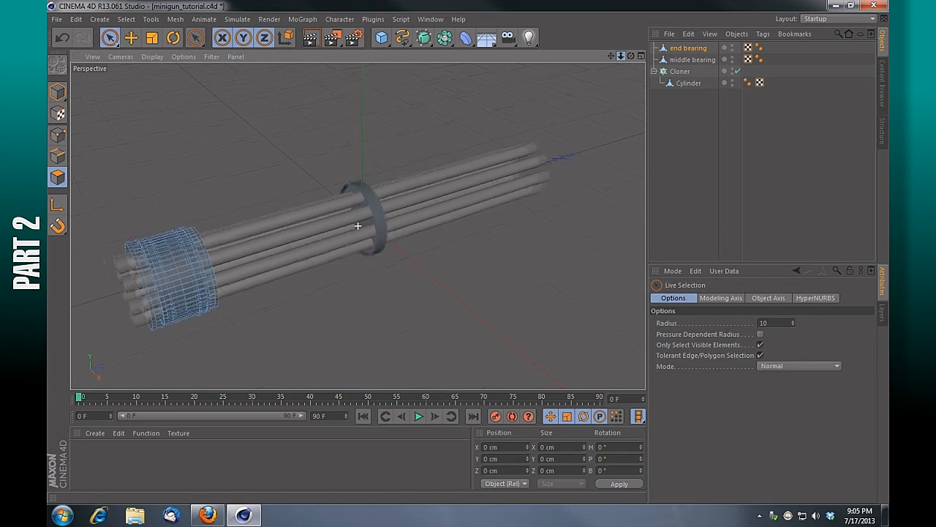
{"action": "scroll", "coordinate": [357, 226], "scroll_direction": "up", "scroll_amount": 5}
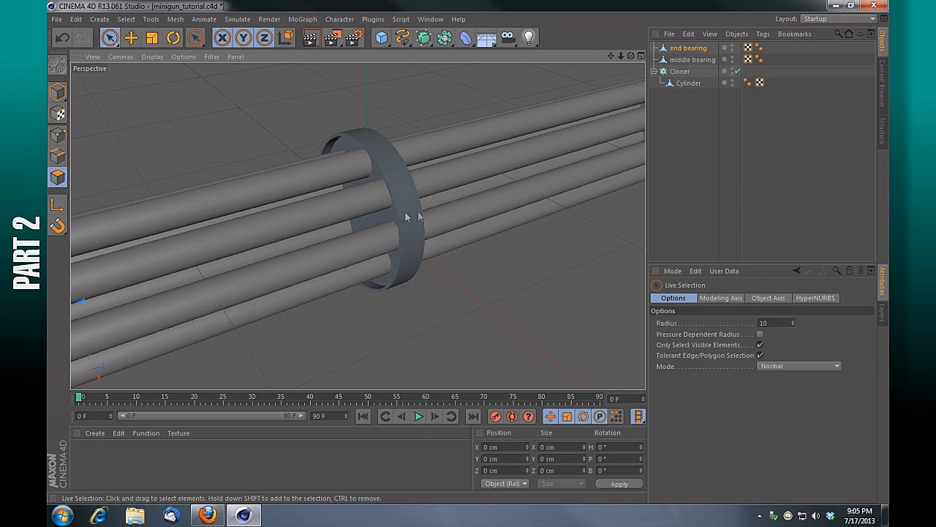
{"action": "left_click", "coordinate": [59, 93]}
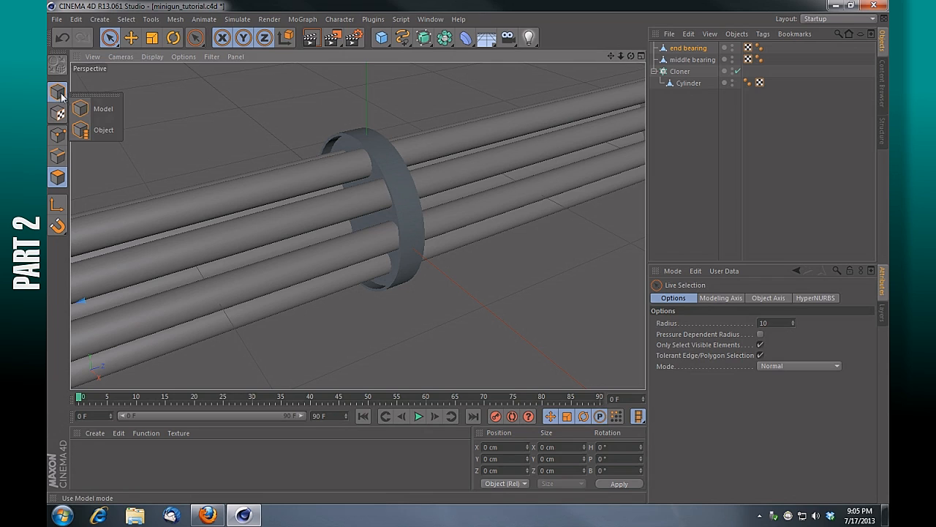
{"action": "left_click", "coordinate": [100, 111]}
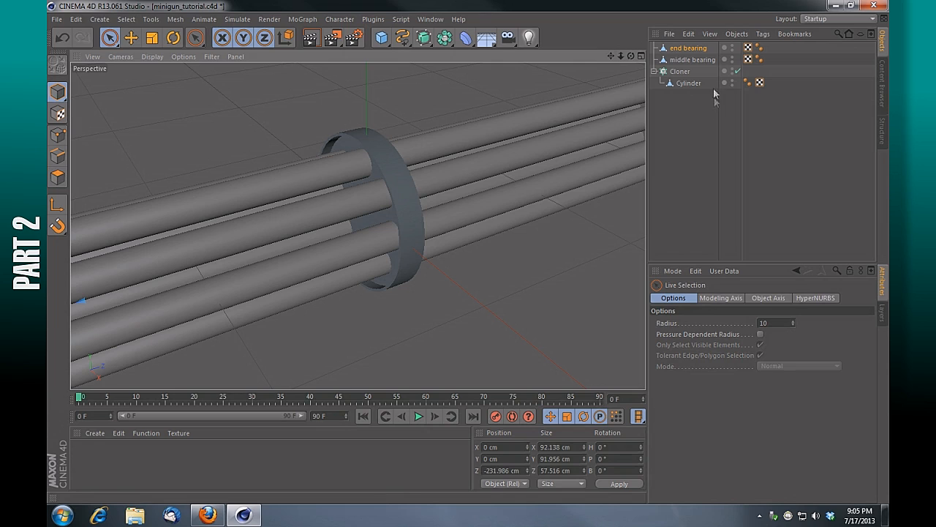
{"action": "left_click", "coordinate": [706, 60]}
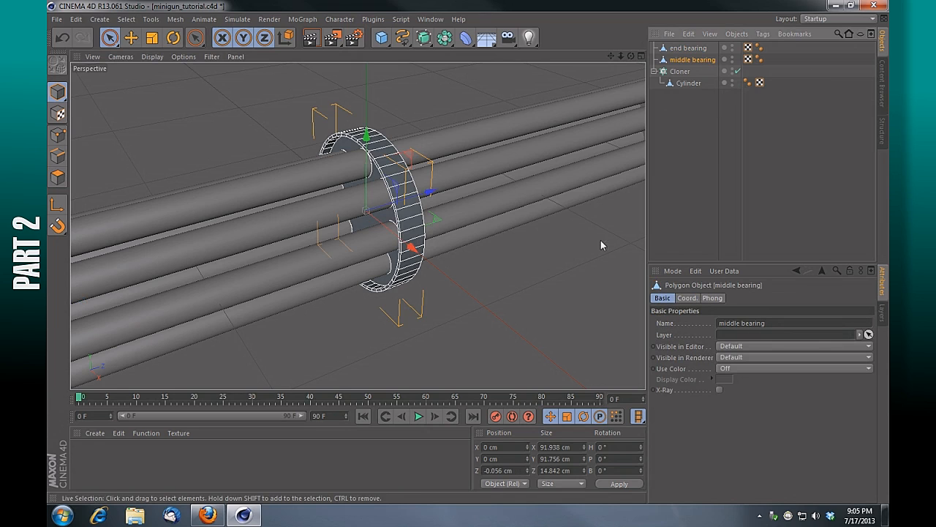
Loop-select the polygons around the middle bearing's outer rim in Polygon mode.
{"action": "left_click", "coordinate": [127, 20]}
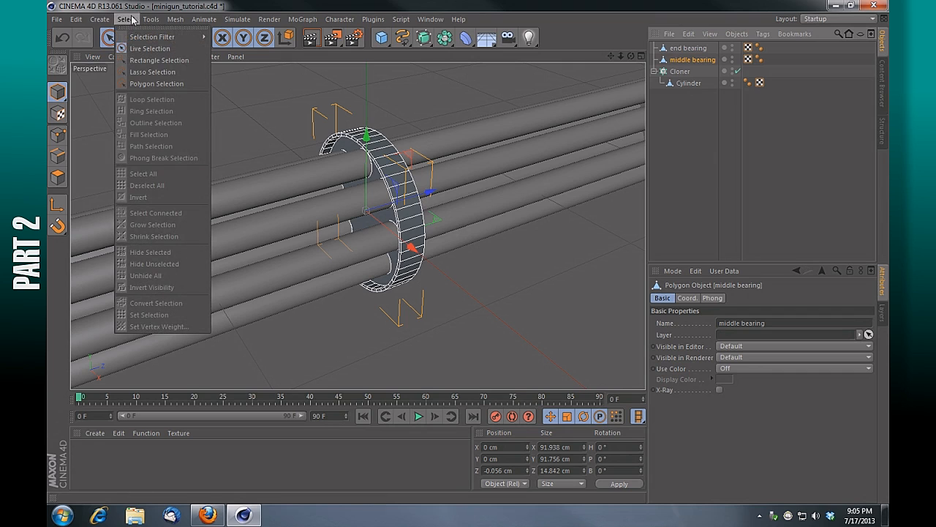
{"action": "left_click", "coordinate": [145, 11]}
{"action": "left_click", "coordinate": [58, 180]}
{"action": "left_click", "coordinate": [59, 179]}
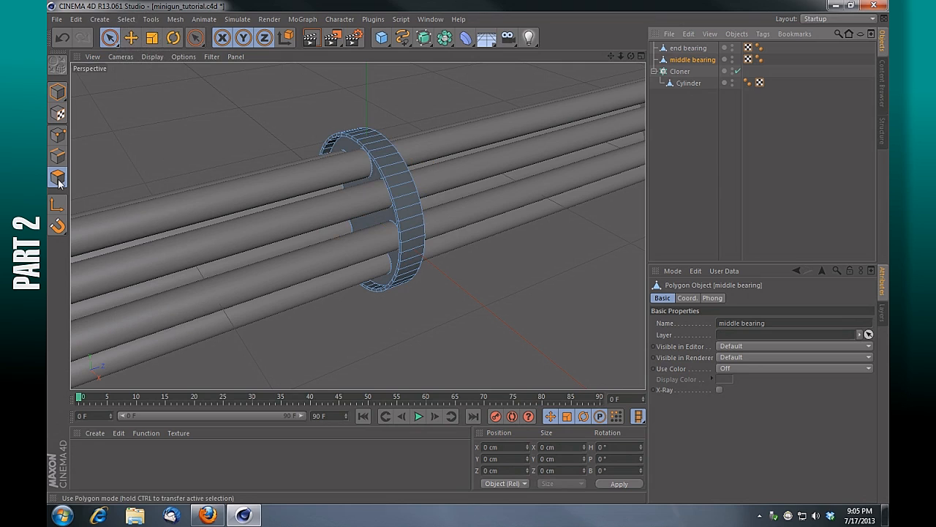
{"action": "left_click", "coordinate": [126, 19]}
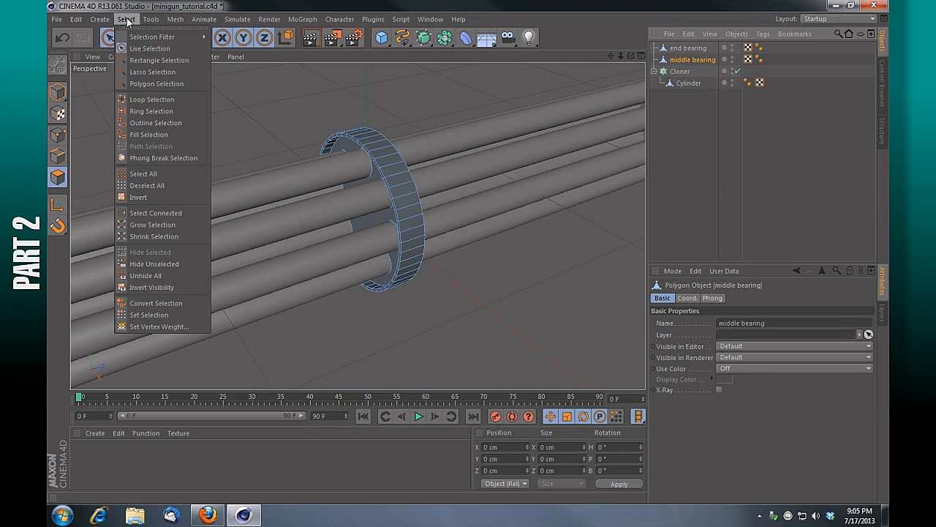
{"action": "left_click", "coordinate": [157, 100]}
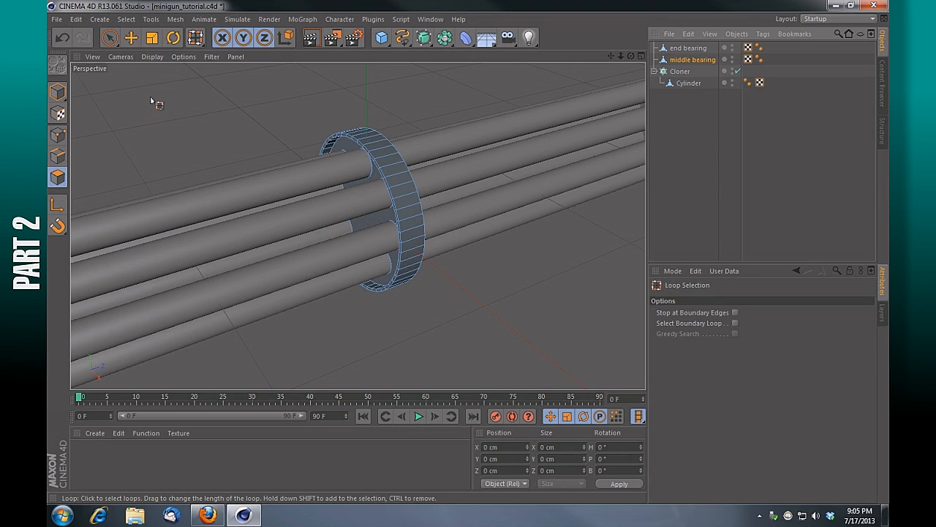
{"action": "left_click", "coordinate": [396, 183]}
{"action": "left_click_drag", "start_coordinate": [622, 57], "coordinate": [357, 225]}
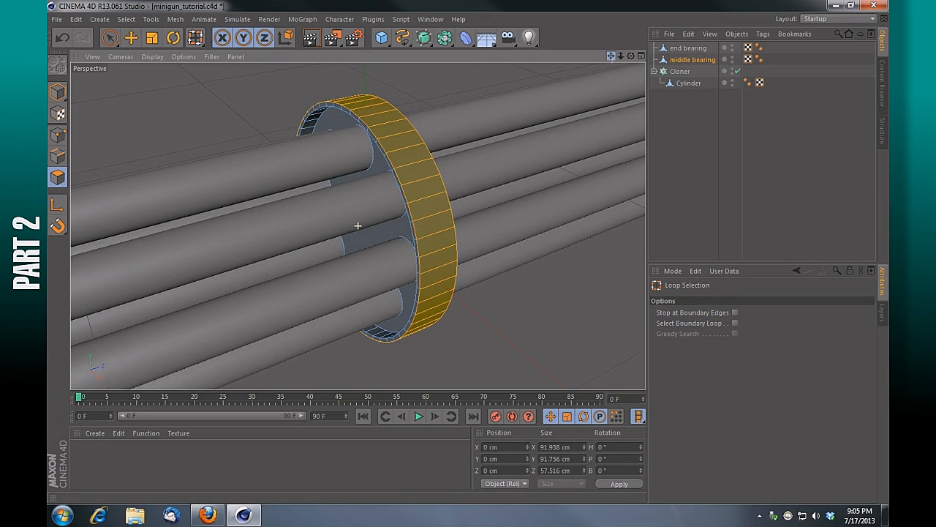
Inner-extrude the middle bearing's selected rim polygons with an offset of about 21.4 cm to form a narrow central band.
{"action": "right_click", "coordinate": [542, 301]}
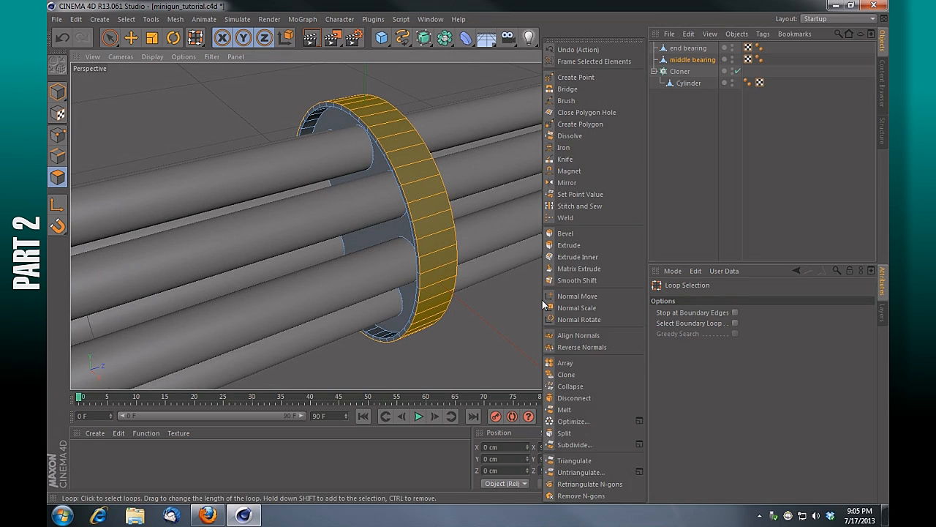
{"action": "left_click", "coordinate": [600, 259]}
{"action": "left_click_drag", "start_coordinate": [560, 291], "coordinate": [631, 292]}
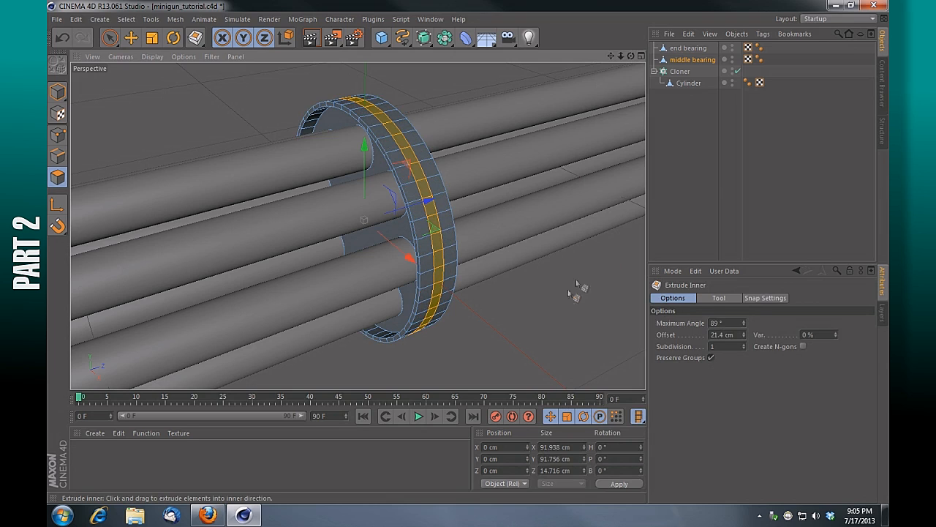
Extrude the middle bearing's central band inward with an offset of -1 cm to form a groove.
{"action": "right_click", "coordinate": [550, 300]}
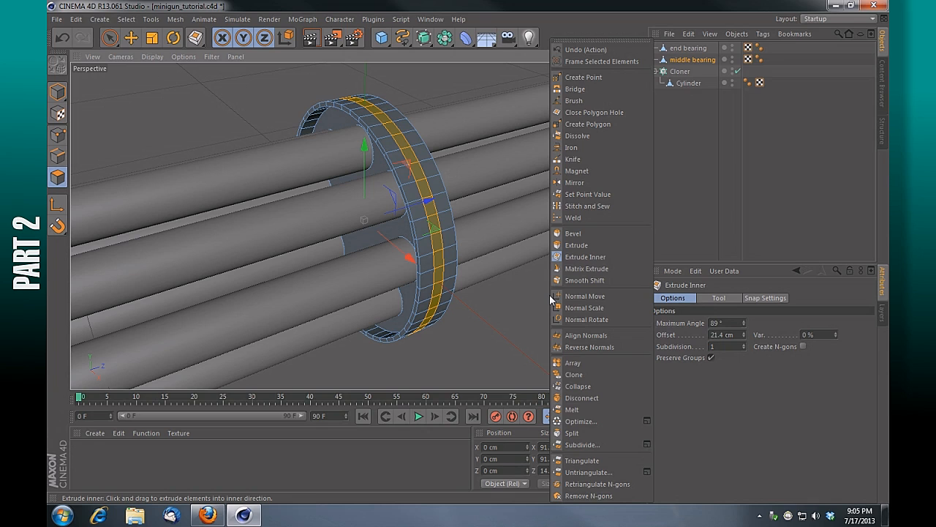
{"action": "left_click", "coordinate": [605, 245]}
{"action": "left_click_drag", "start_coordinate": [576, 276], "coordinate": [571, 276]}
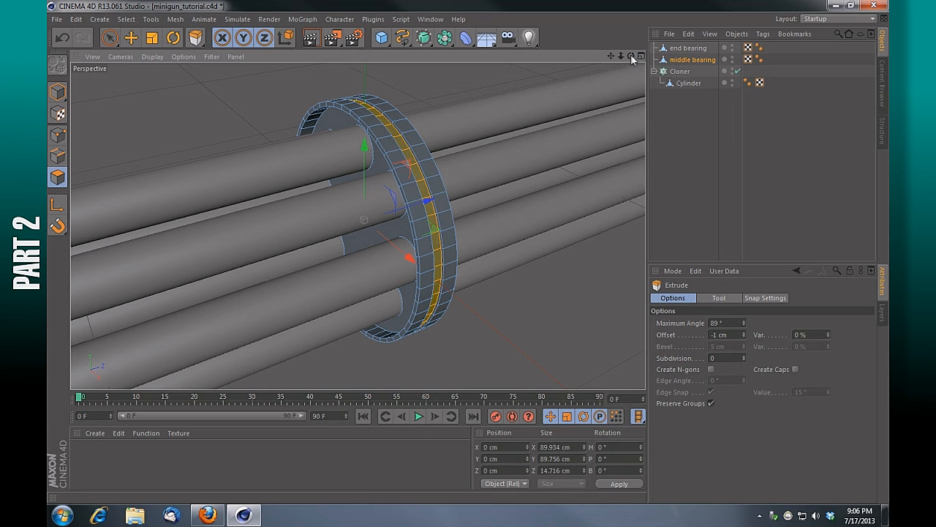
Render the barrel assembly in the viewport to check the grooves on both bearings.
{"action": "left_click_drag", "start_coordinate": [630, 56], "coordinate": [563, 42]}
{"action": "left_click_drag", "start_coordinate": [357, 225], "coordinate": [357, 224]}
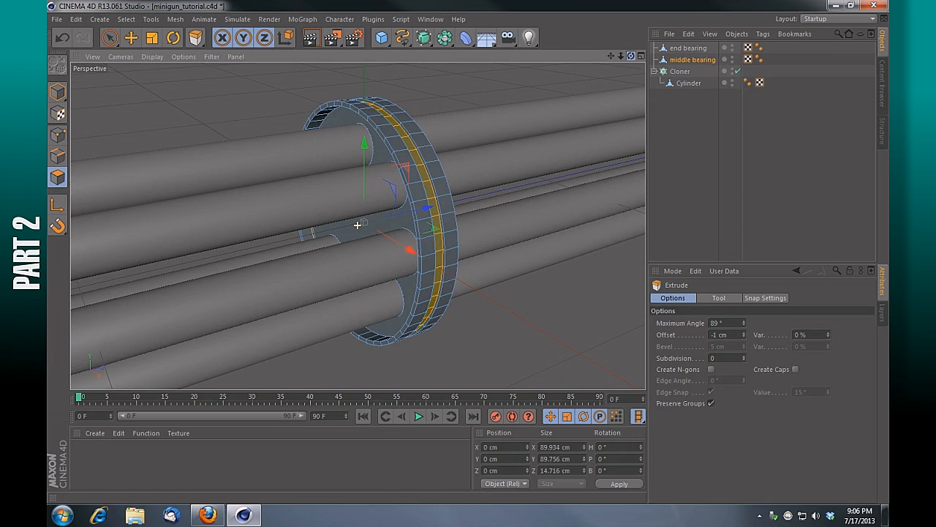
{"action": "left_click_drag", "start_coordinate": [620, 56], "coordinate": [358, 225]}
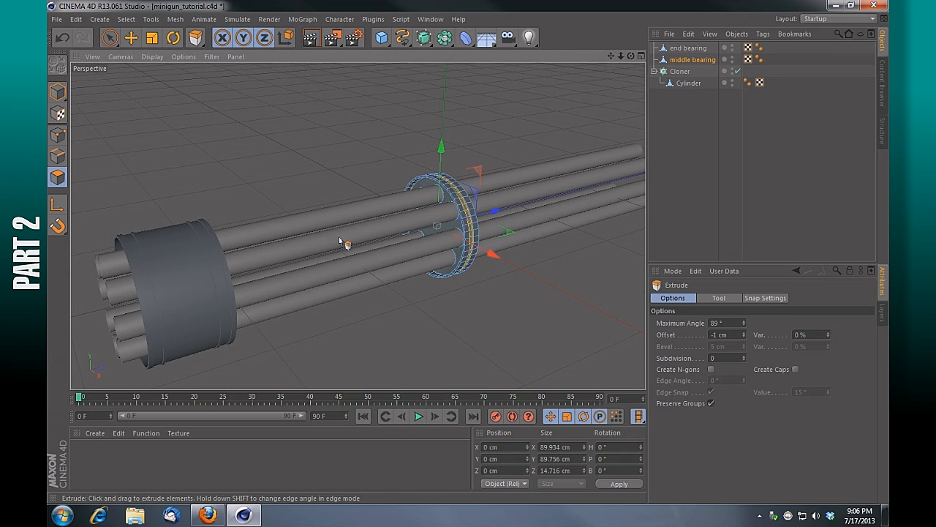
{"action": "left_click", "coordinate": [311, 39]}
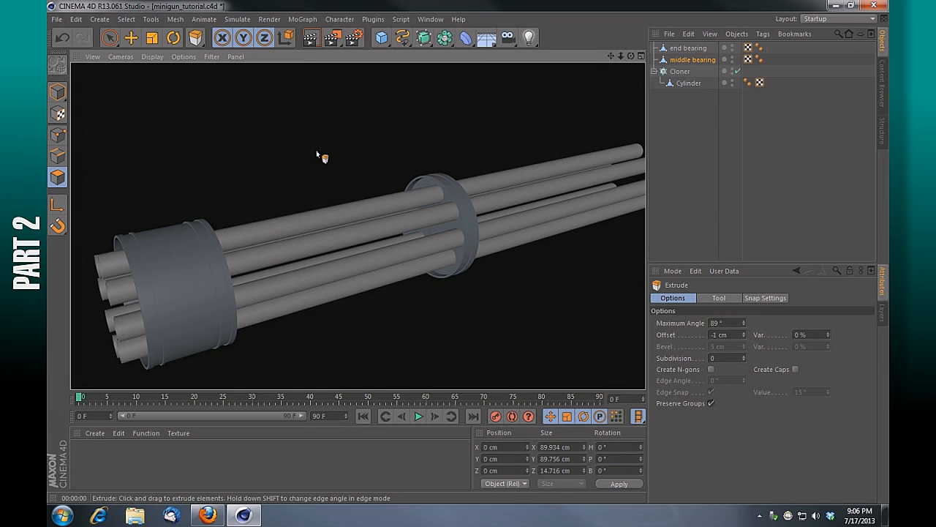
{"action": "left_click_drag", "start_coordinate": [620, 57], "coordinate": [592, 59]}
Activate Live Selection in Object mode and deselect the middle bearing.
{"action": "left_click_drag", "start_coordinate": [112, 40], "coordinate": [166, 54]}
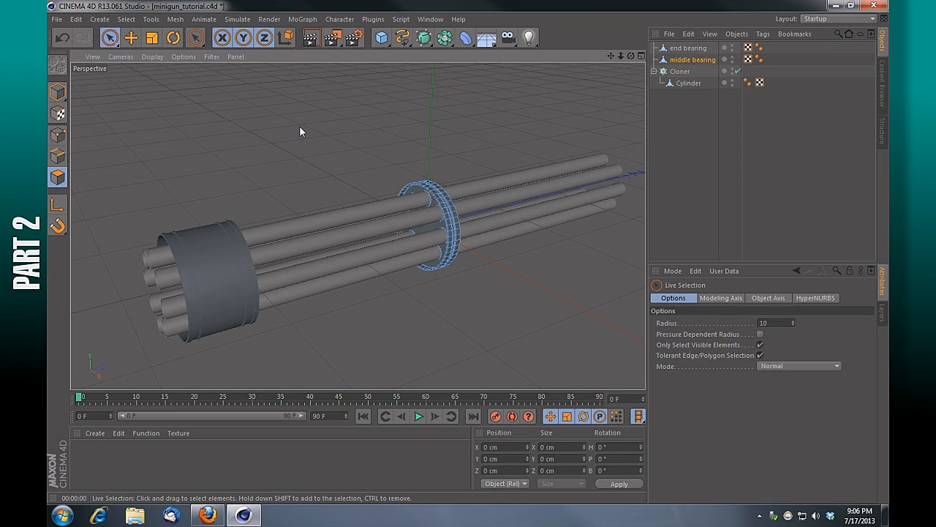
{"action": "left_click_drag", "start_coordinate": [620, 57], "coordinate": [672, 47]}
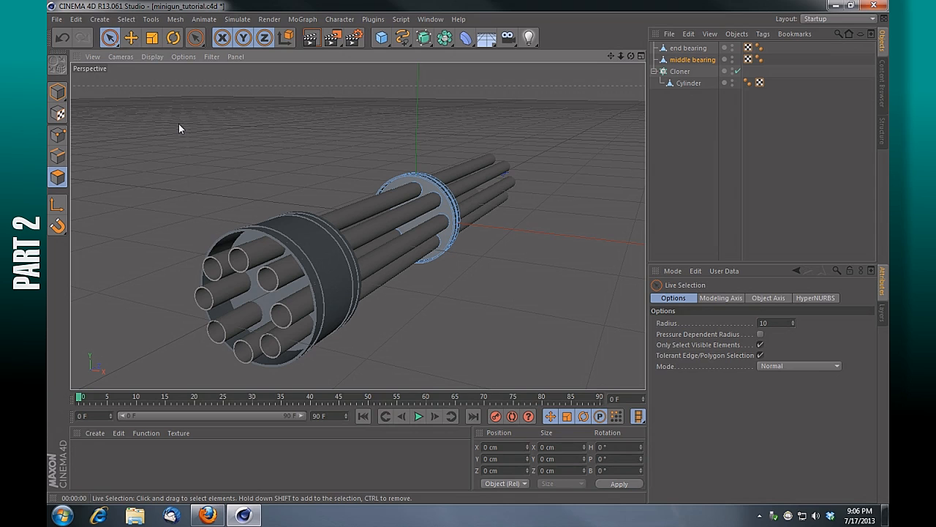
{"action": "left_click_drag", "start_coordinate": [111, 40], "coordinate": [134, 55]}
{"action": "left_click_drag", "start_coordinate": [57, 91], "coordinate": [113, 135]}
{"action": "left_click", "coordinate": [190, 136]}
Disable the Cloner and hide the end bearing in the editor to expose the single barrel cylinder.
{"action": "mouse_move", "coordinate": [621, 56]}
{"action": "left_mouse_down"}
{"action": "mouse_move", "coordinate": [662, 55]}
{"action": "mouse_move", "coordinate": [611, 56]}
{"action": "mouse_move", "coordinate": [621, 63]}
{"action": "left_mouse_up"}
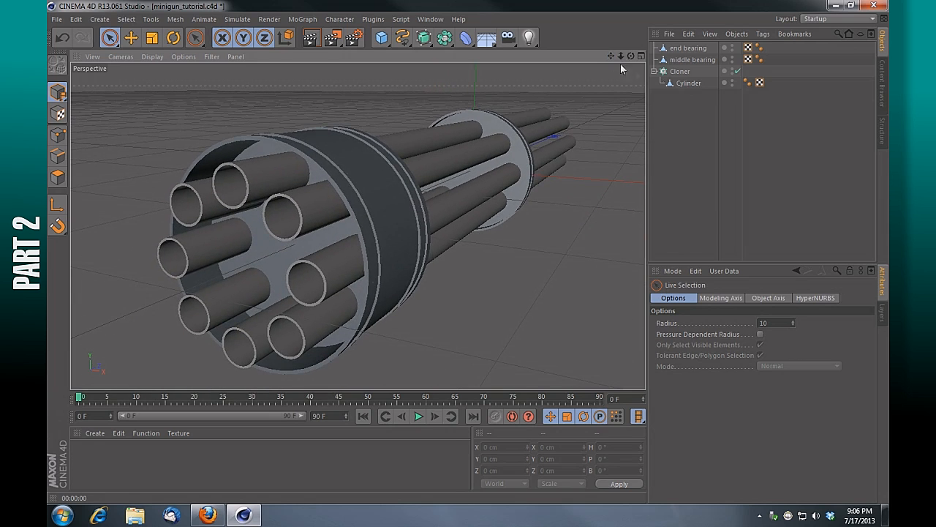
{"action": "left_click", "coordinate": [738, 72]}
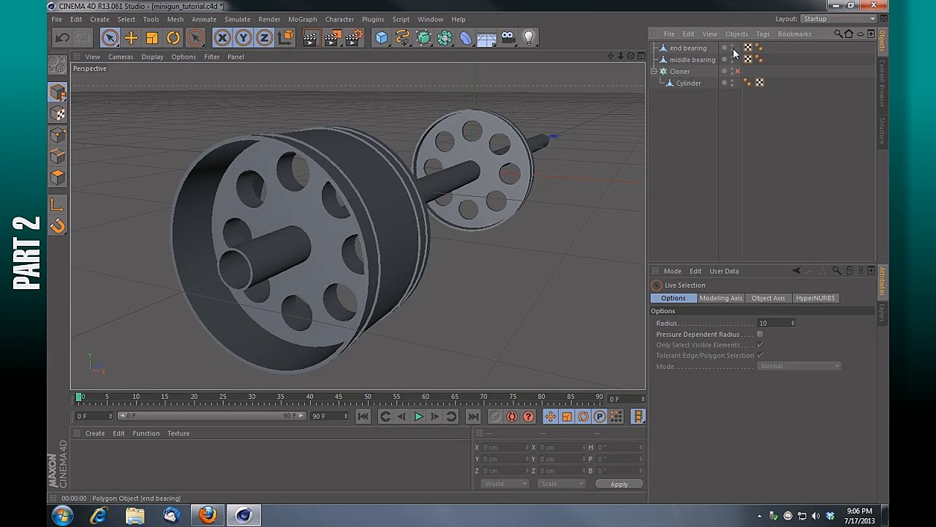
{"action": "left_click", "coordinate": [732, 47]}
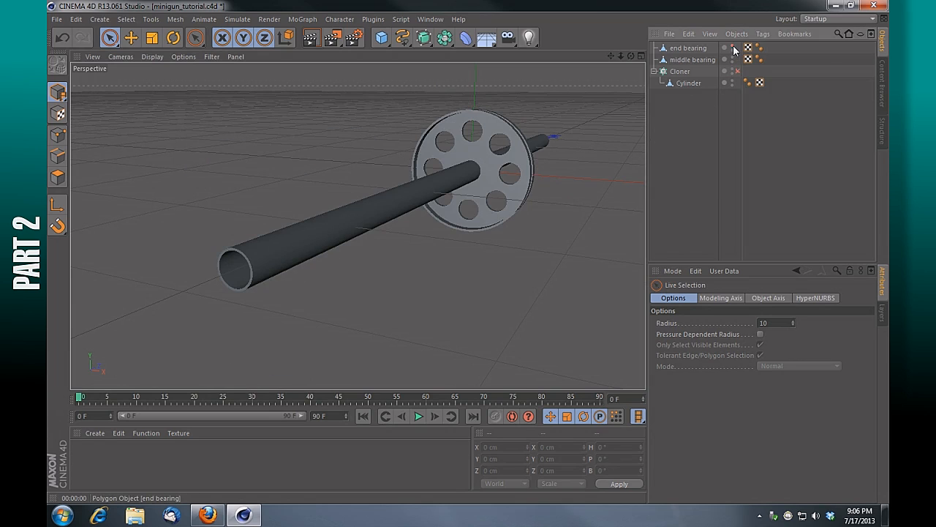
Select the barrel cylinder and loop-select the polygons of its front end ring in Polygon mode.
{"action": "left_click_drag", "start_coordinate": [621, 56], "coordinate": [357, 225]}
{"action": "left_click", "coordinate": [365, 210]}
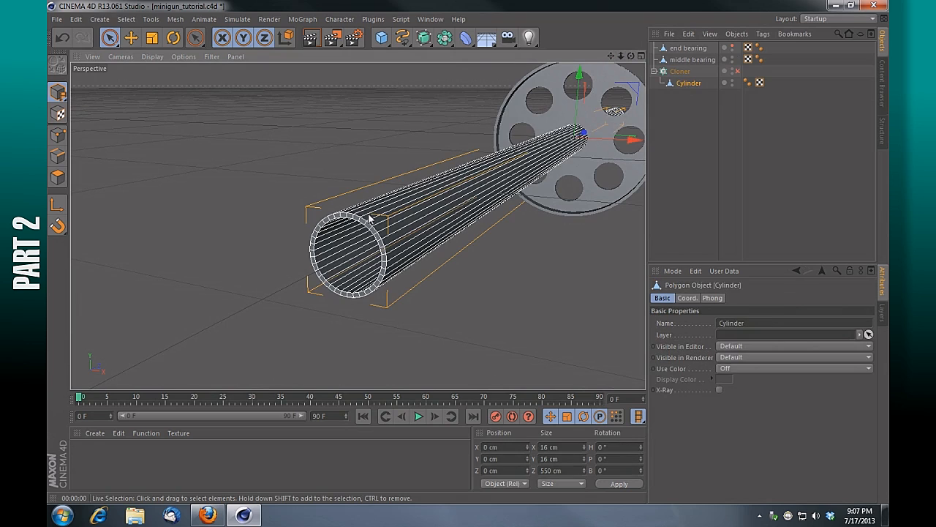
{"action": "left_click", "coordinate": [58, 177]}
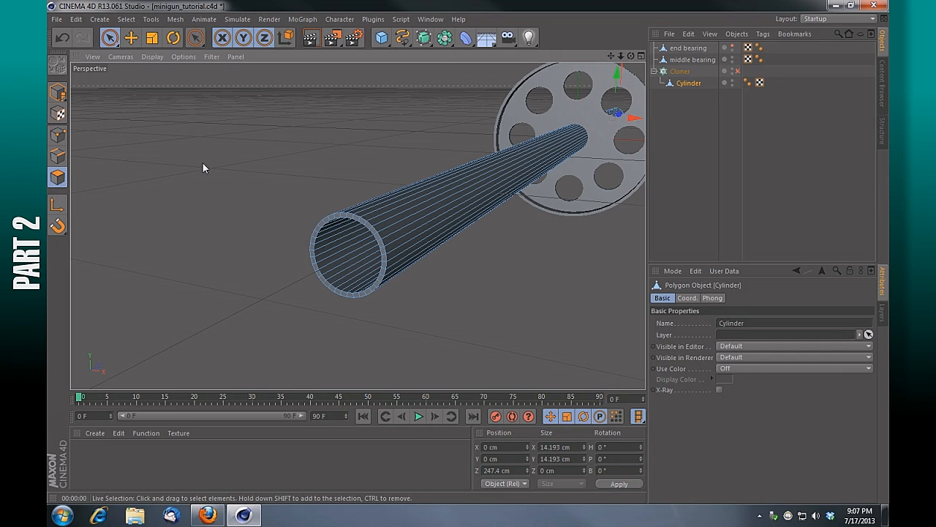
{"action": "left_click", "coordinate": [133, 21]}
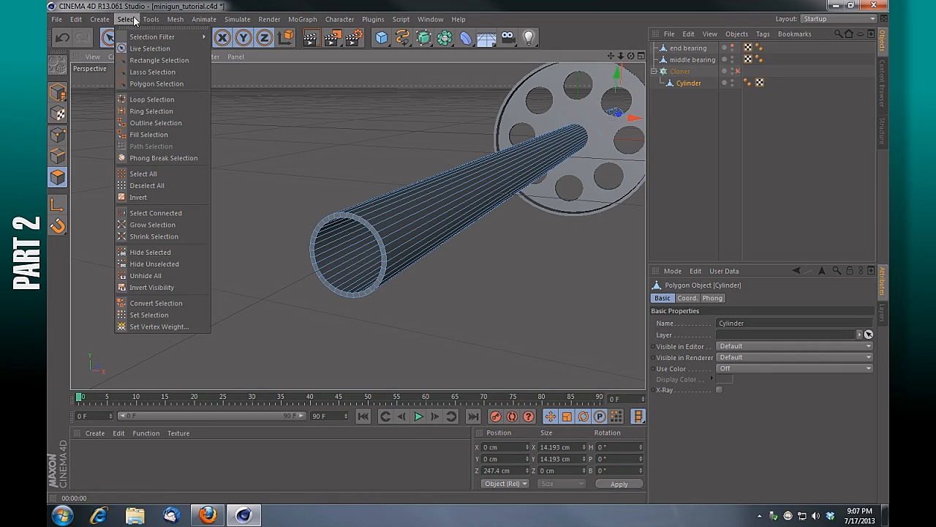
{"action": "left_click", "coordinate": [169, 99]}
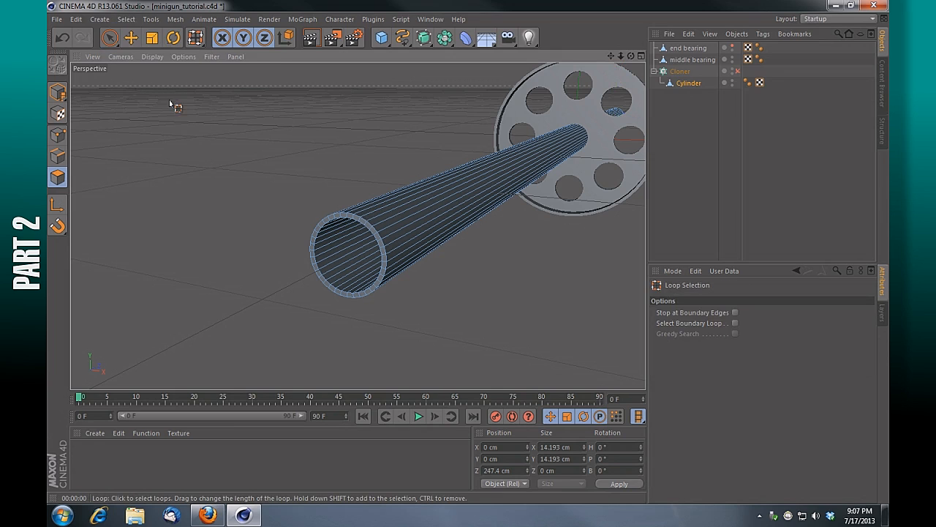
{"action": "left_click", "coordinate": [320, 244]}
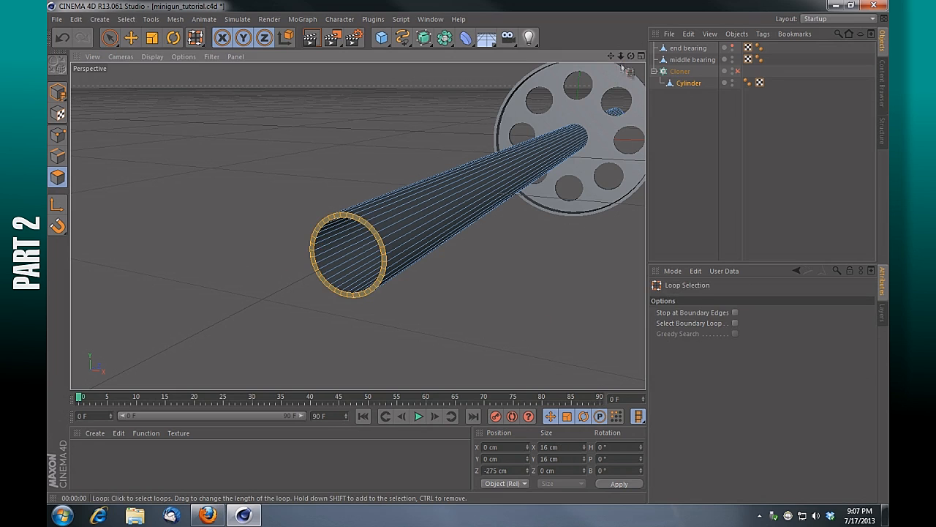
{"action": "scroll", "coordinate": [358, 225], "scroll_direction": "up", "scroll_amount": 5}
{"action": "left_click_drag", "start_coordinate": [621, 56], "coordinate": [594, 53]}
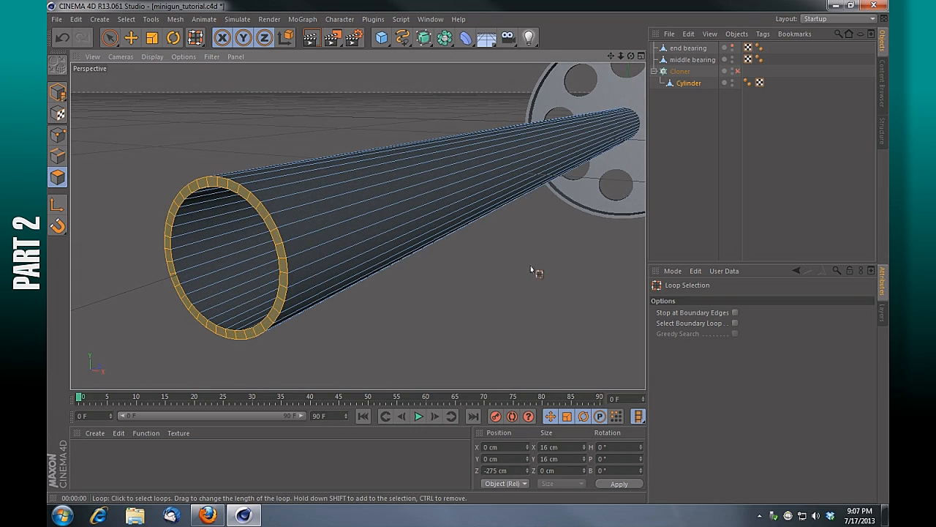
Bevel the cylinder's front end ring with an extrusion and inner offset of about 0.33 cm.
{"action": "right_click", "coordinate": [497, 280]}
{"action": "left_click", "coordinate": [521, 233]}
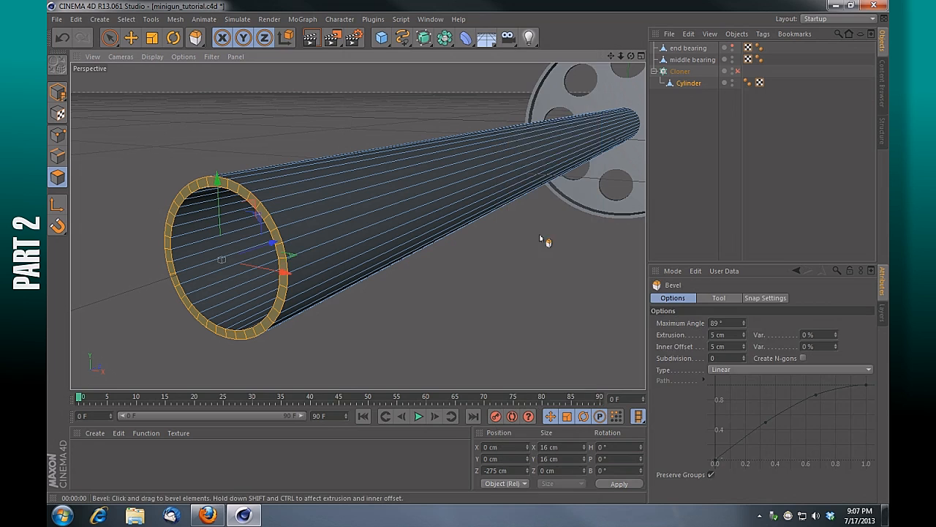
{"action": "left_click_drag", "start_coordinate": [611, 57], "coordinate": [357, 226]}
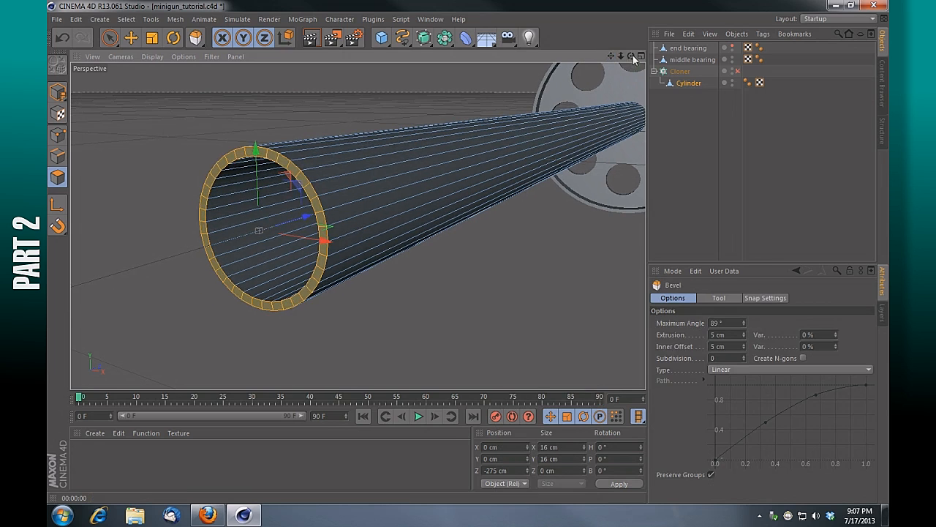
{"action": "left_click_drag", "start_coordinate": [630, 57], "coordinate": [357, 225]}
{"action": "left_click_drag", "start_coordinate": [618, 57], "coordinate": [620, 55]}
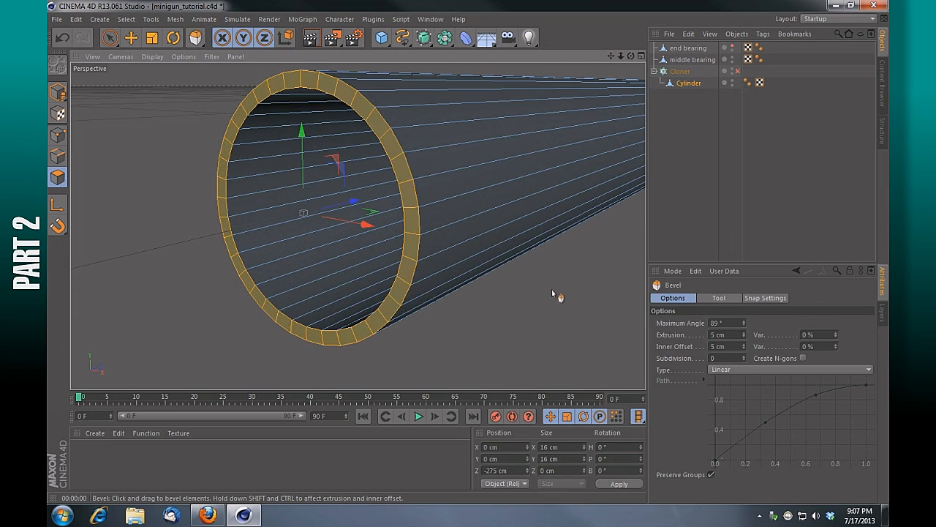
{"action": "mouse_move", "coordinate": [562, 300]}
{"action": "left_mouse_down"}
{"action": "mouse_move", "coordinate": [572, 300]}
{"action": "mouse_move", "coordinate": [560, 295]}
{"action": "left_mouse_up"}
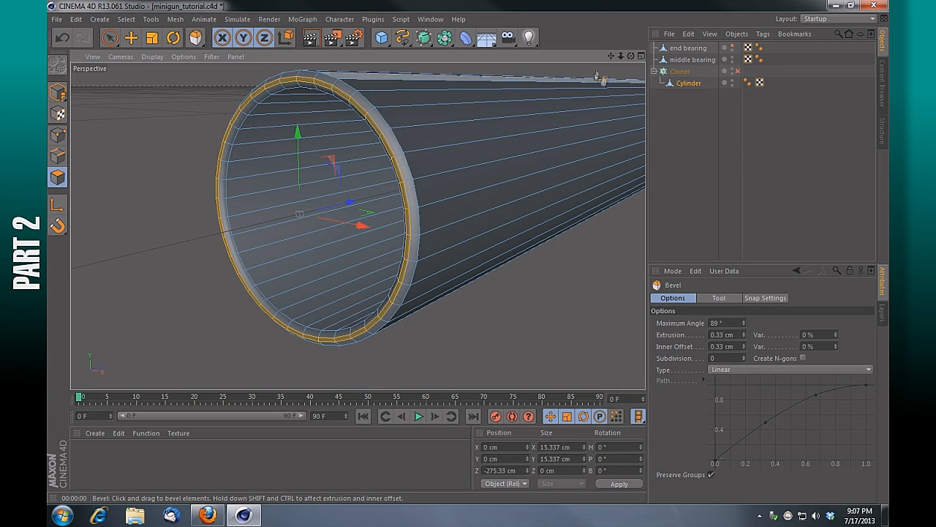
{"action": "left_click_drag", "start_coordinate": [631, 57], "coordinate": [358, 226]}
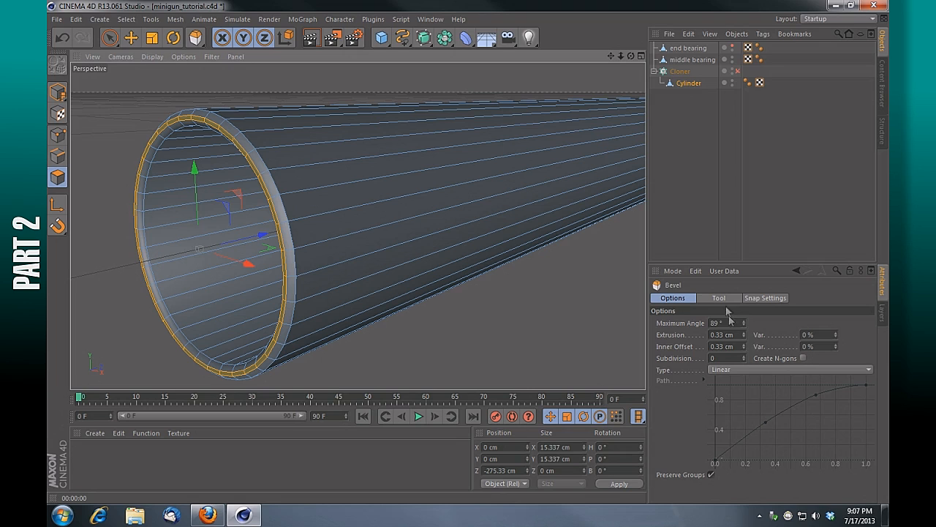
Set the barrel end bevel's extrusion to 1.13 cm and its subdivision to 4.
{"action": "left_click_drag", "start_coordinate": [743, 334], "coordinate": [743, 333]}
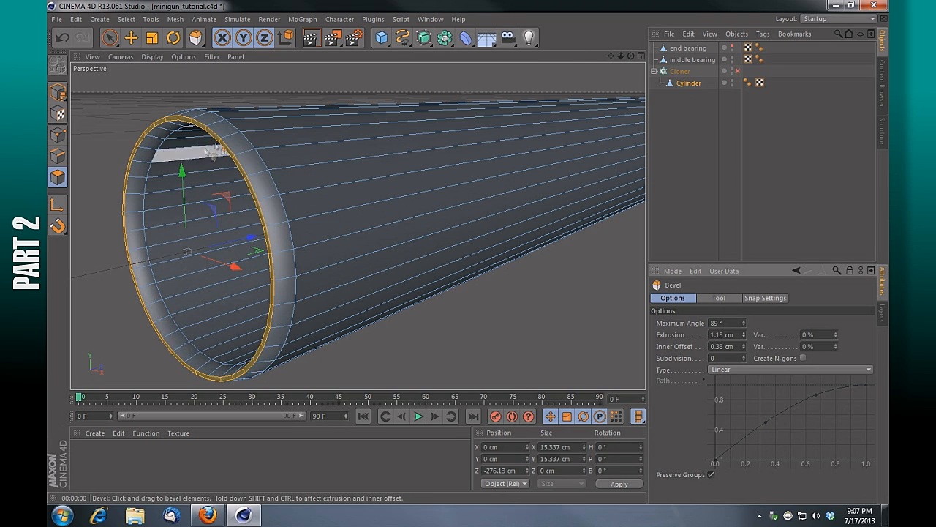
{"action": "left_click", "coordinate": [744, 355]}
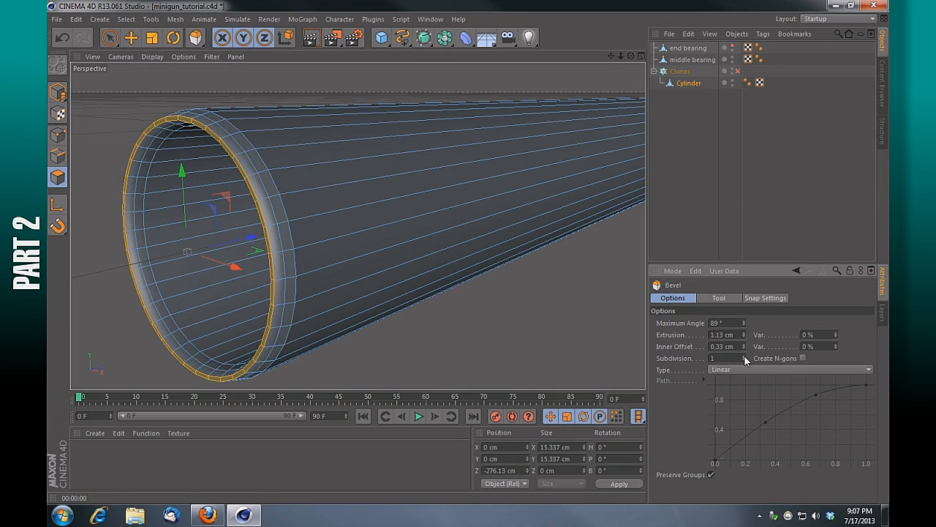
{"action": "left_click", "coordinate": [744, 355]}
{"action": "left_click", "coordinate": [744, 355]}
{"action": "left_click", "coordinate": [744, 355]}
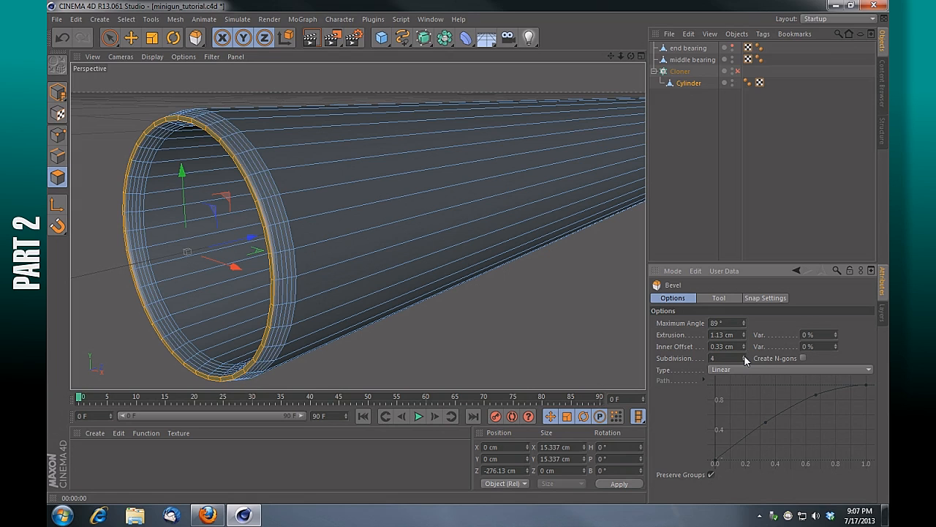
Render the active view close up and from further back to check the beveled barrel end.
{"action": "left_click", "coordinate": [310, 42]}
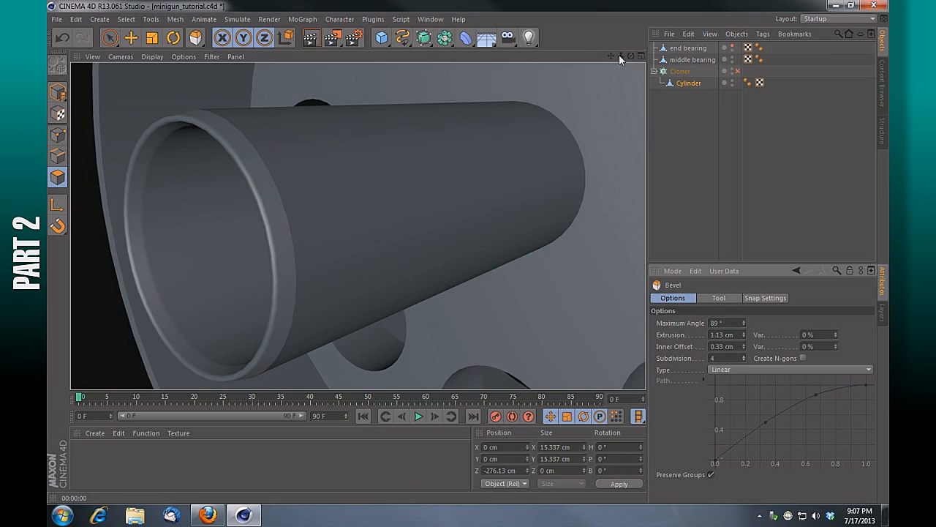
{"action": "left_click_drag", "start_coordinate": [620, 56], "coordinate": [606, 59]}
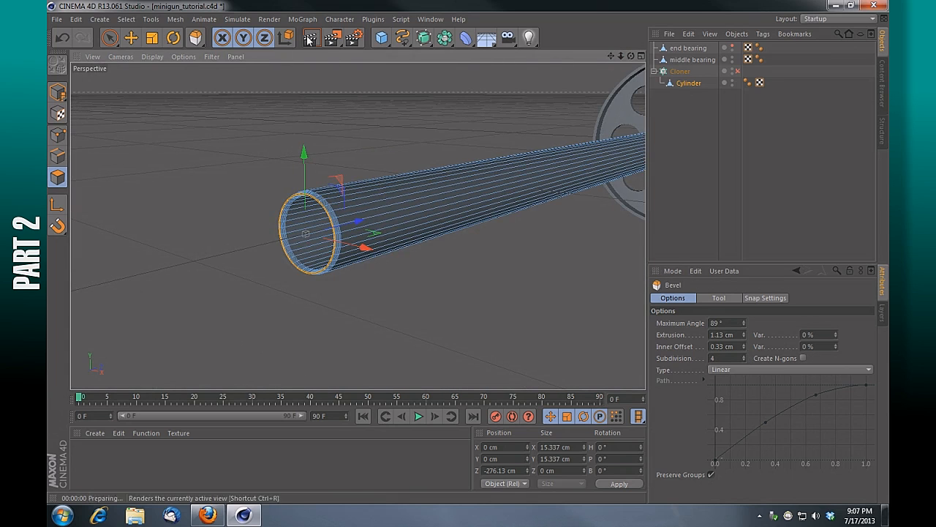
{"action": "left_click", "coordinate": [310, 41]}
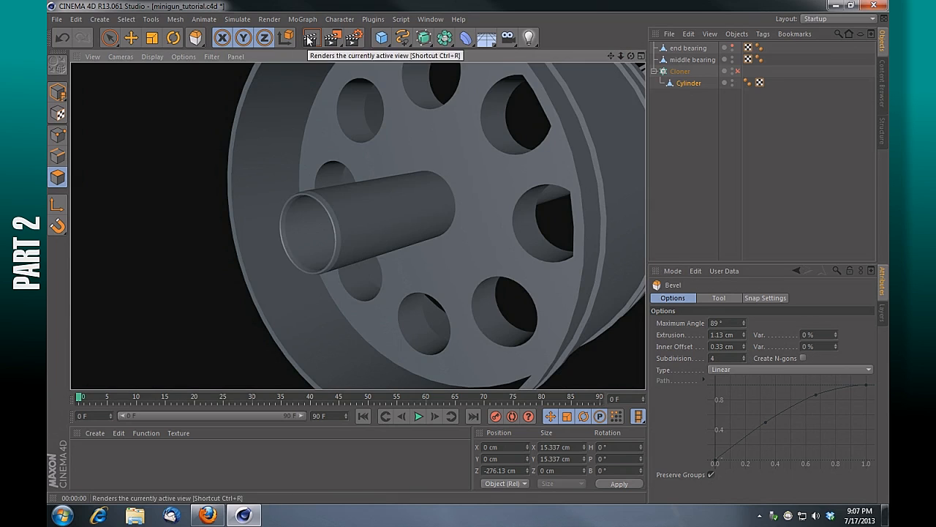
Re-enable the Cloner and unhide the end bearing, rendering the view to check the full barrel cluster.
{"action": "left_click", "coordinate": [737, 71]}
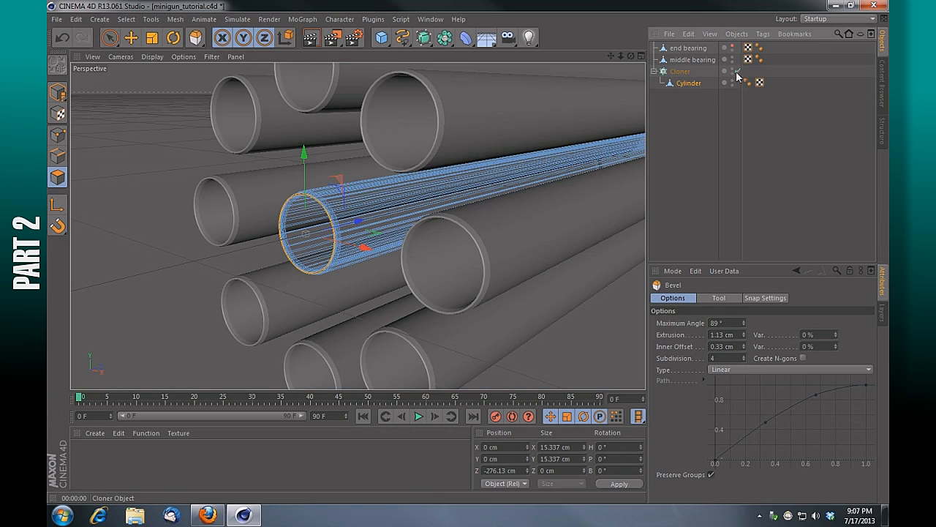
{"action": "left_click", "coordinate": [735, 44]}
{"action": "left_click", "coordinate": [734, 46]}
{"action": "left_click", "coordinate": [311, 40]}
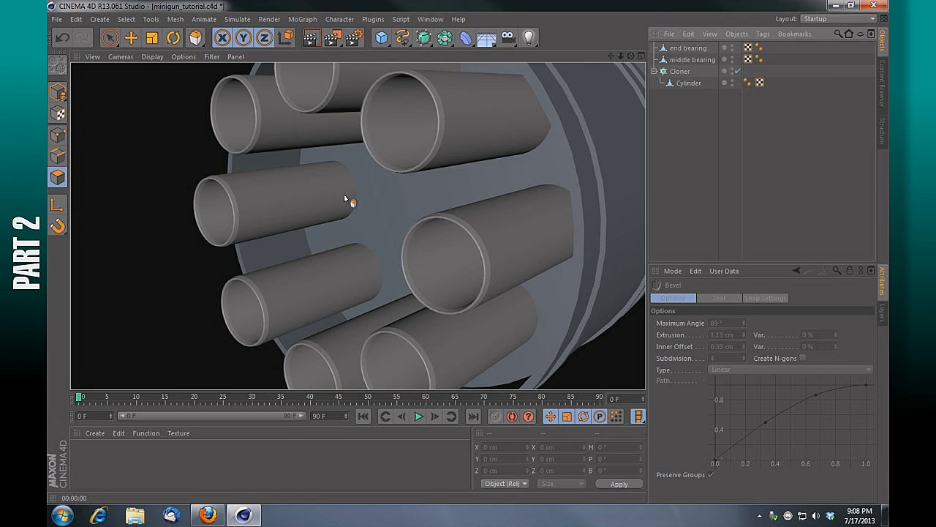
{"action": "left_click_drag", "start_coordinate": [620, 56], "coordinate": [620, 61]}
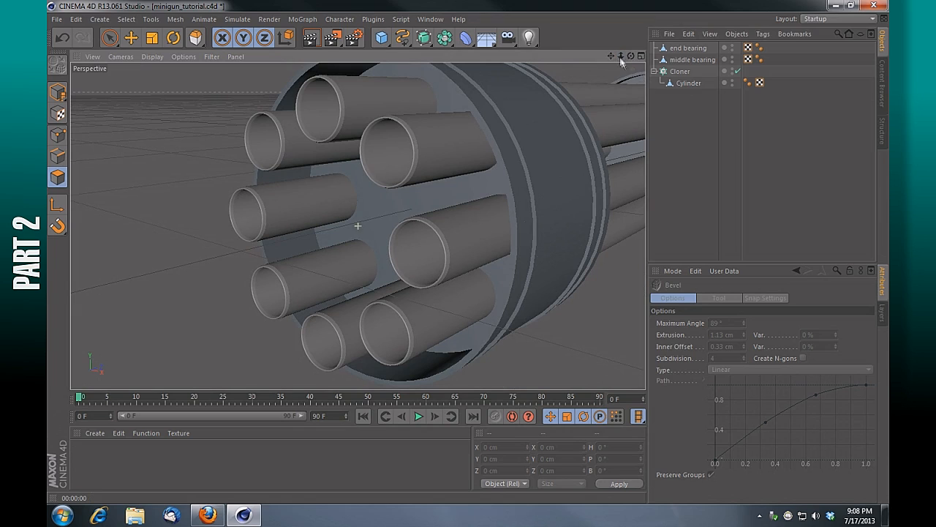
Disable the Cloner again and select the single barrel cylinder with Live Selection active.
{"action": "left_click", "coordinate": [737, 71]}
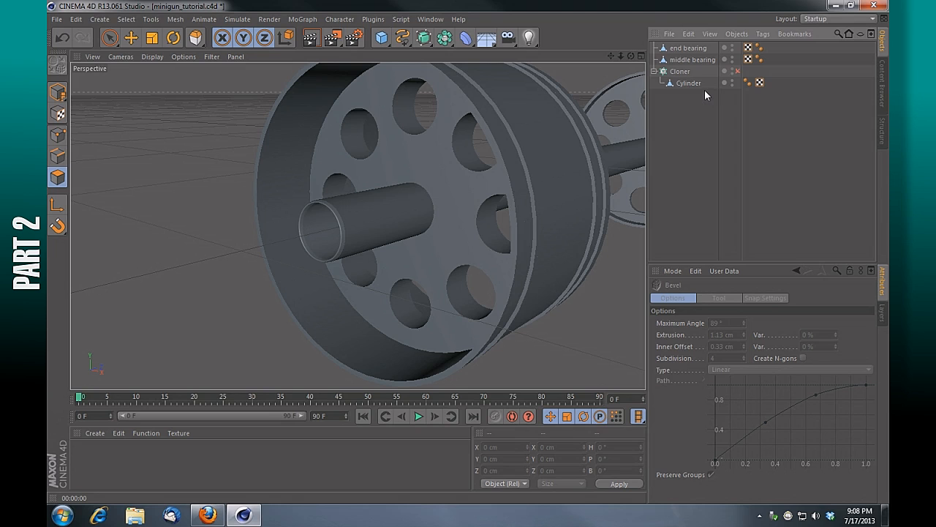
{"action": "left_click_drag", "start_coordinate": [621, 56], "coordinate": [612, 151]}
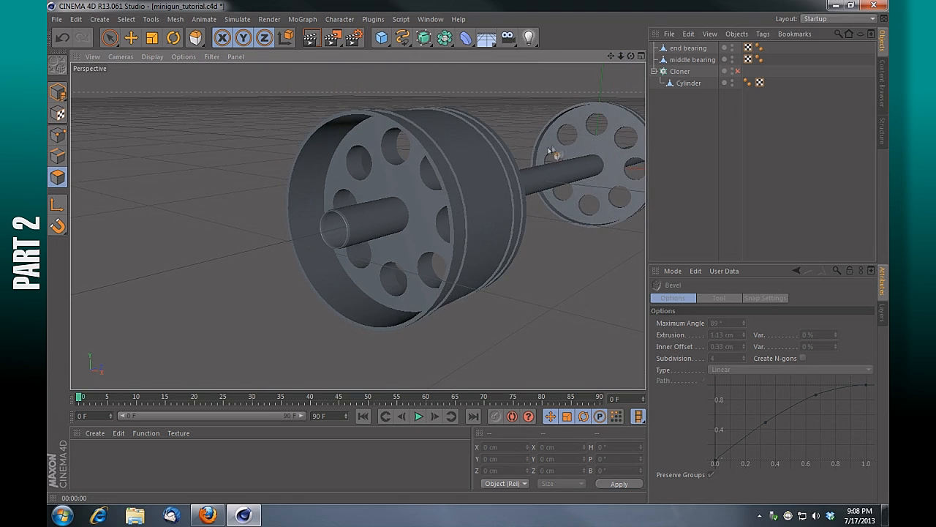
{"action": "left_click_drag", "start_coordinate": [621, 57], "coordinate": [616, 77]}
{"action": "left_click_drag", "start_coordinate": [358, 226], "coordinate": [357, 226], "text": "alt"}
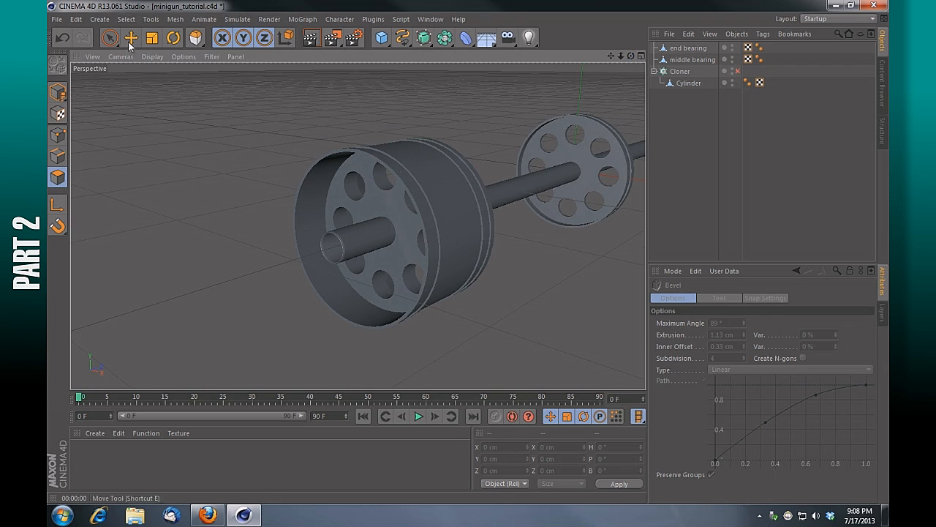
{"action": "left_click_drag", "start_coordinate": [110, 37], "coordinate": [139, 57]}
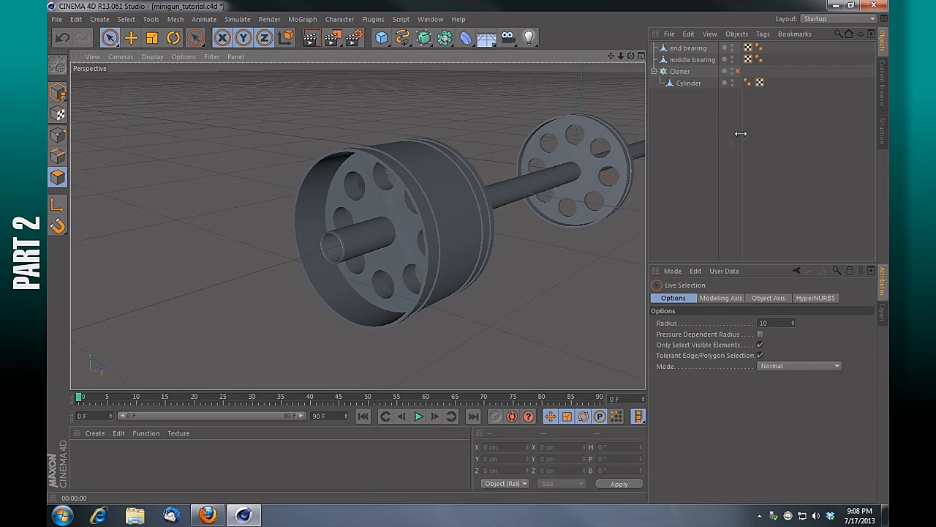
{"action": "left_click", "coordinate": [694, 84]}
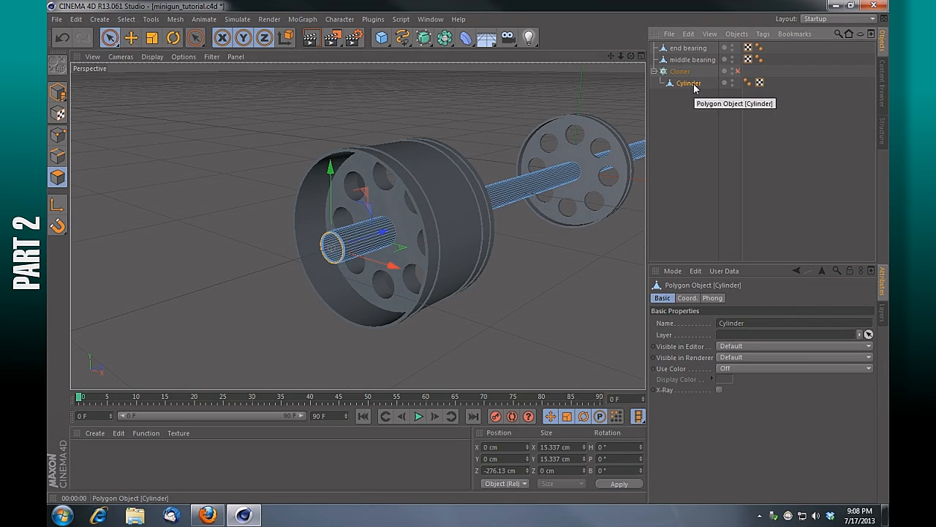
Loop-select the long outer polygons around the barrel cylinder.
{"action": "left_click_drag", "start_coordinate": [621, 56], "coordinate": [589, 58]}
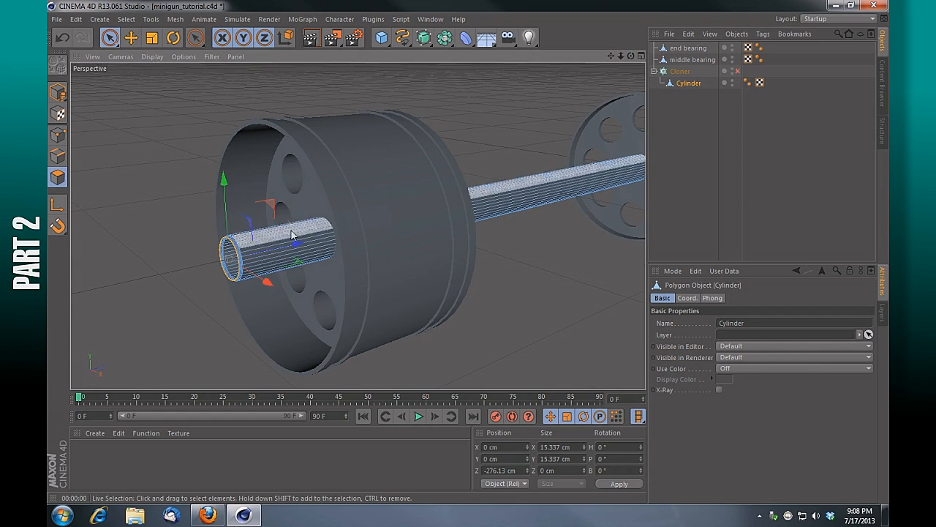
{"action": "left_click_drag", "start_coordinate": [611, 56], "coordinate": [514, 169]}
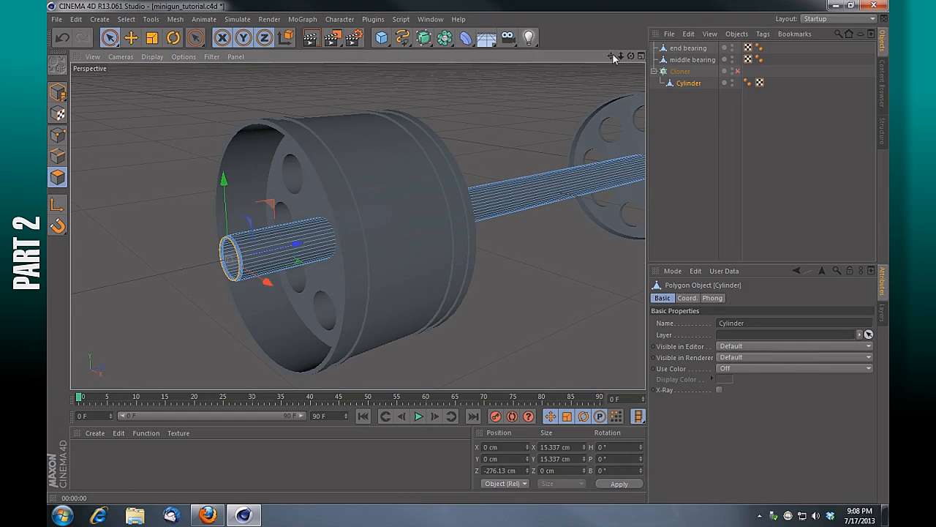
{"action": "left_click_drag", "start_coordinate": [611, 56], "coordinate": [630, 63]}
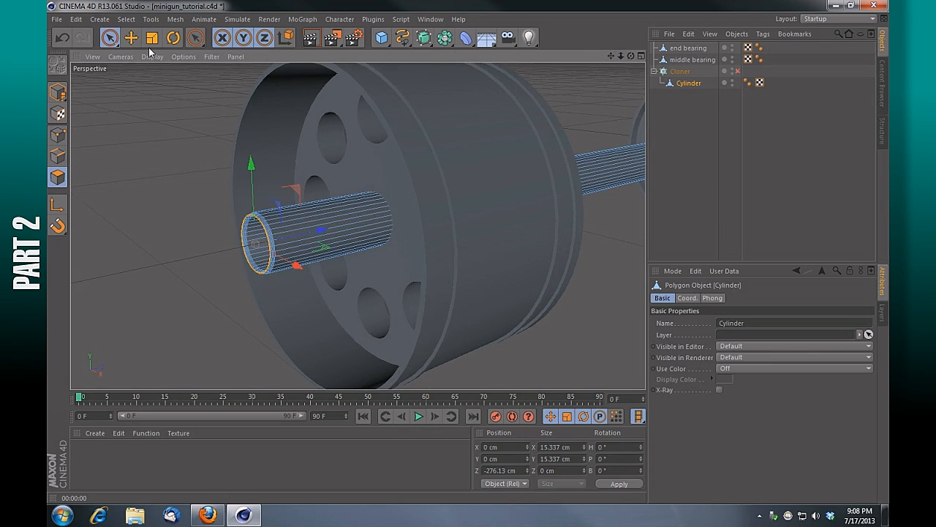
{"action": "left_click", "coordinate": [128, 20]}
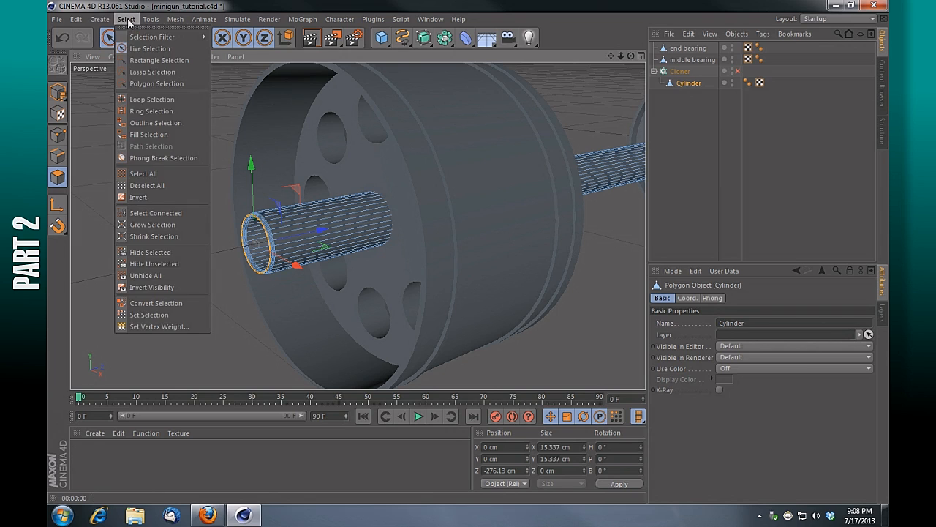
{"action": "left_click", "coordinate": [156, 95]}
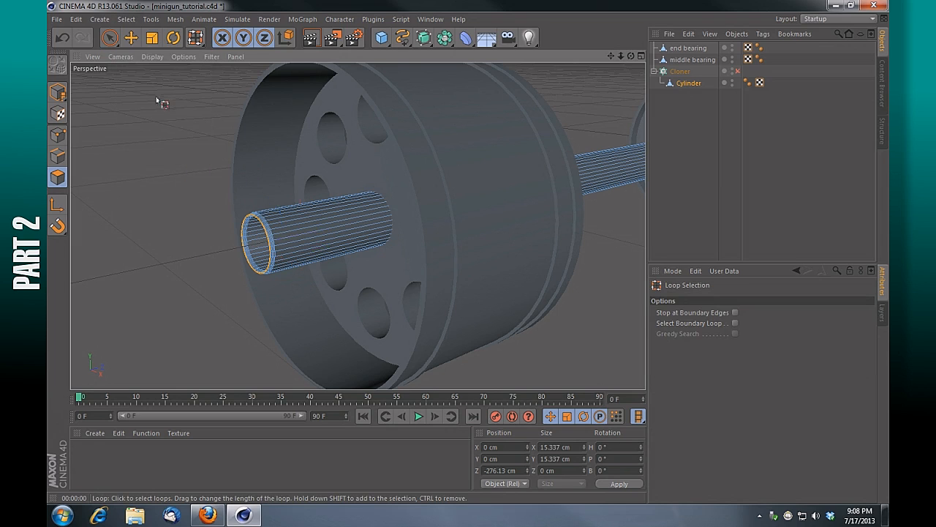
{"action": "left_click", "coordinate": [372, 217]}
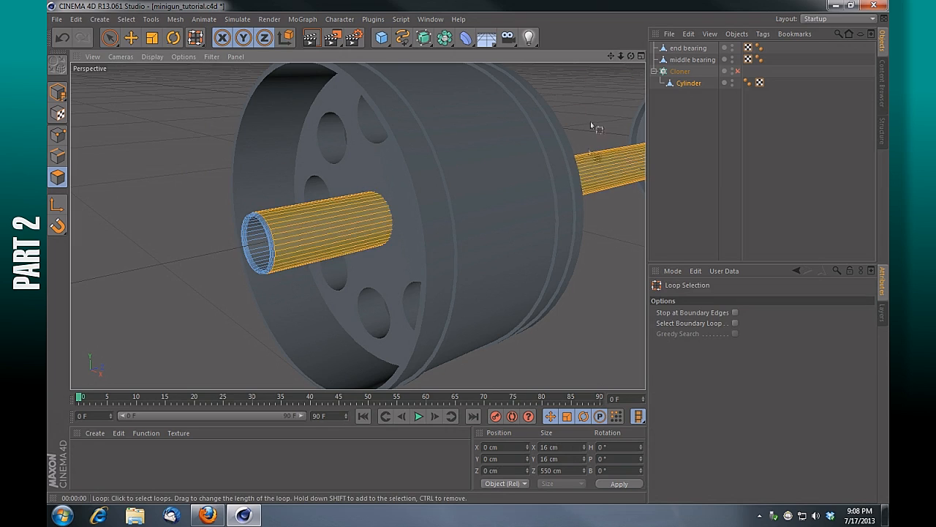
Knife a loop around the barrel where it meets the end bearing's front plate, using Loop mode restricted to the selection.
{"action": "left_click_drag", "start_coordinate": [611, 56], "coordinate": [358, 226]}
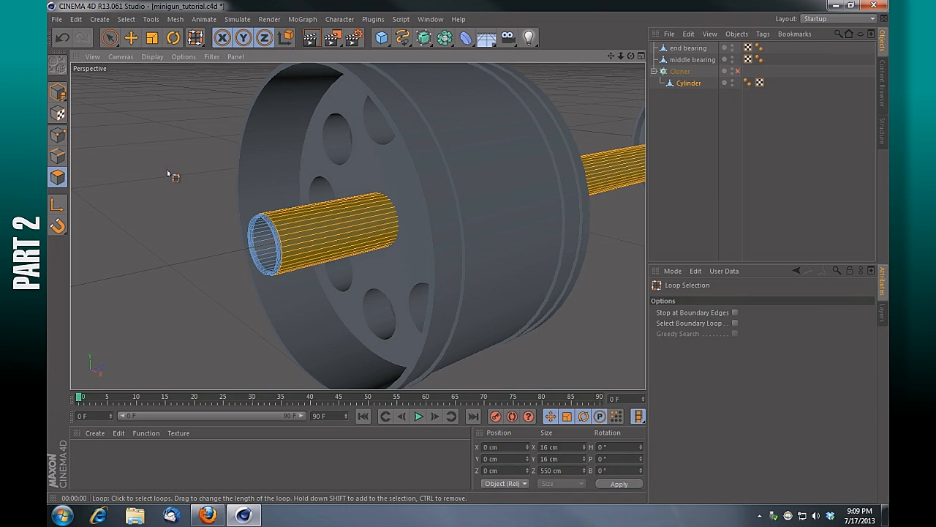
{"action": "right_click", "coordinate": [187, 137]}
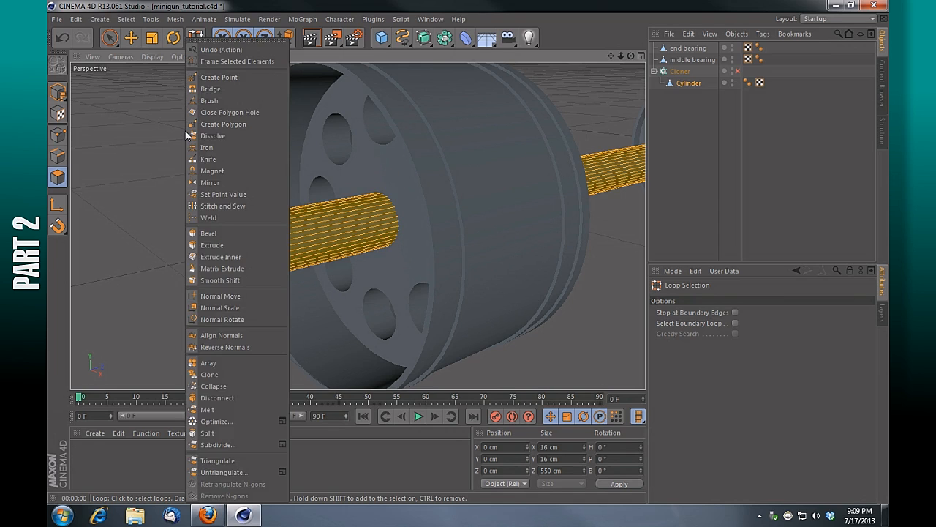
{"action": "left_click", "coordinate": [225, 159]}
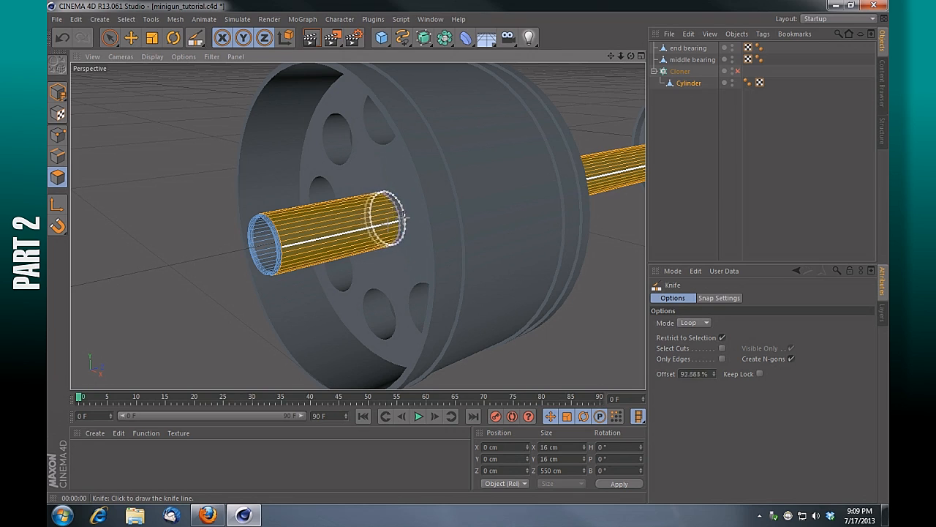
{"action": "left_click", "coordinate": [408, 216]}
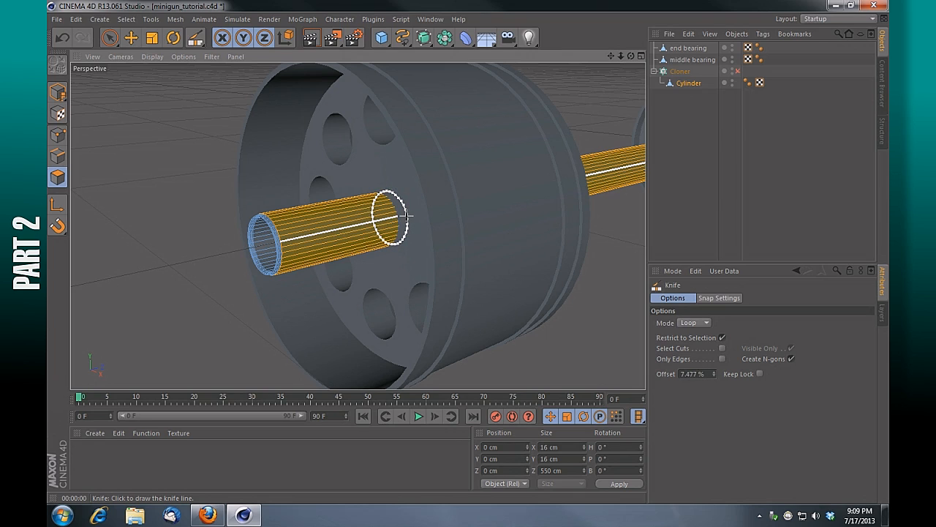
Knife a second loop around the barrel where it emerges from the back of the end bearing's plate.
{"action": "left_click_drag", "start_coordinate": [631, 57], "coordinate": [811, 57]}
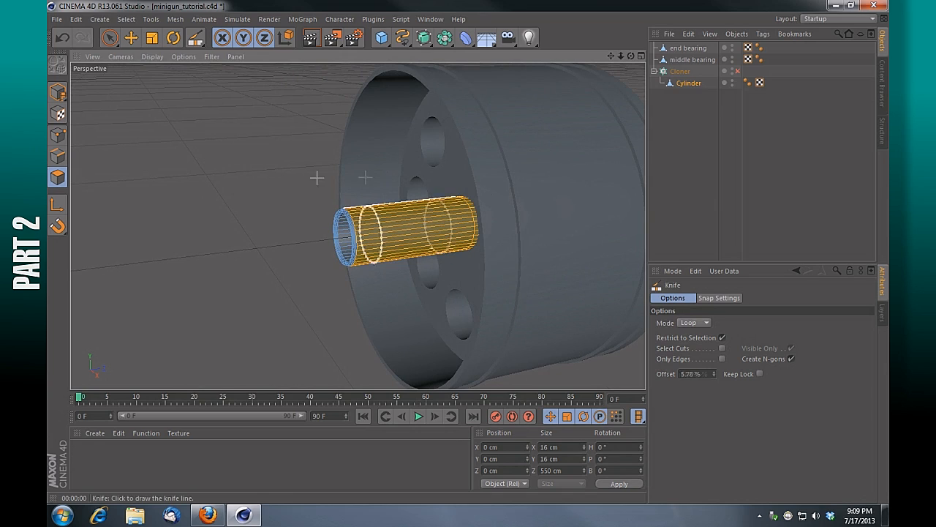
{"action": "left_click_drag", "start_coordinate": [631, 55], "coordinate": [357, 225]}
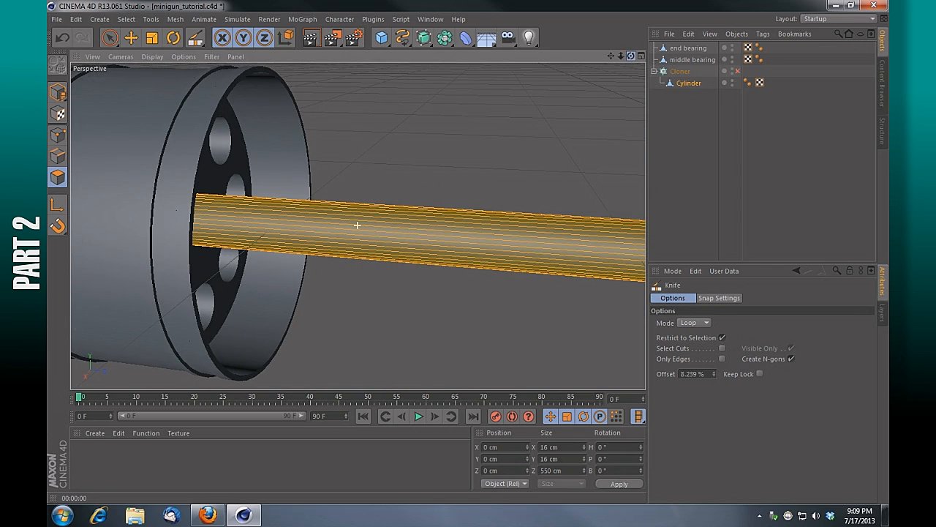
{"action": "left_click_drag", "start_coordinate": [614, 55], "coordinate": [358, 225]}
{"action": "left_click_drag", "start_coordinate": [630, 56], "coordinate": [358, 225]}
{"action": "left_click_drag", "start_coordinate": [614, 56], "coordinate": [363, 146]}
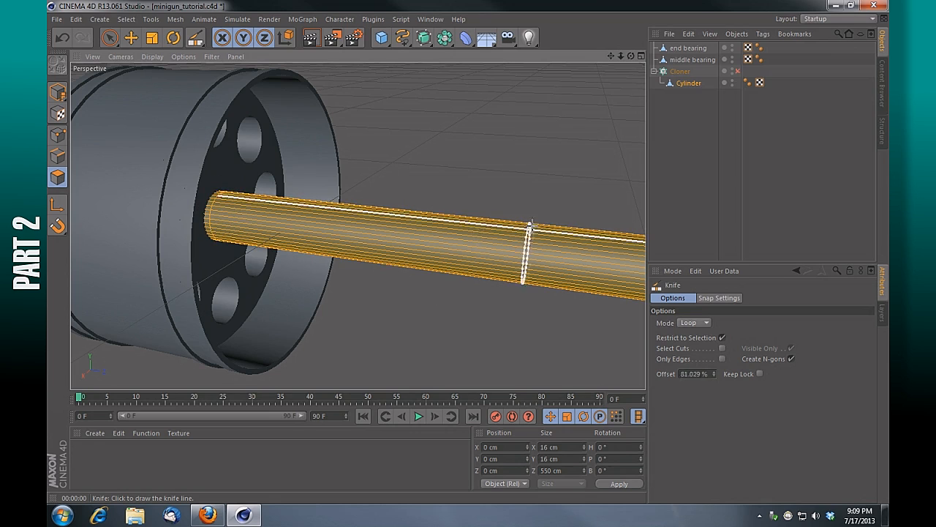
{"action": "left_click_drag", "start_coordinate": [631, 56], "coordinate": [357, 225]}
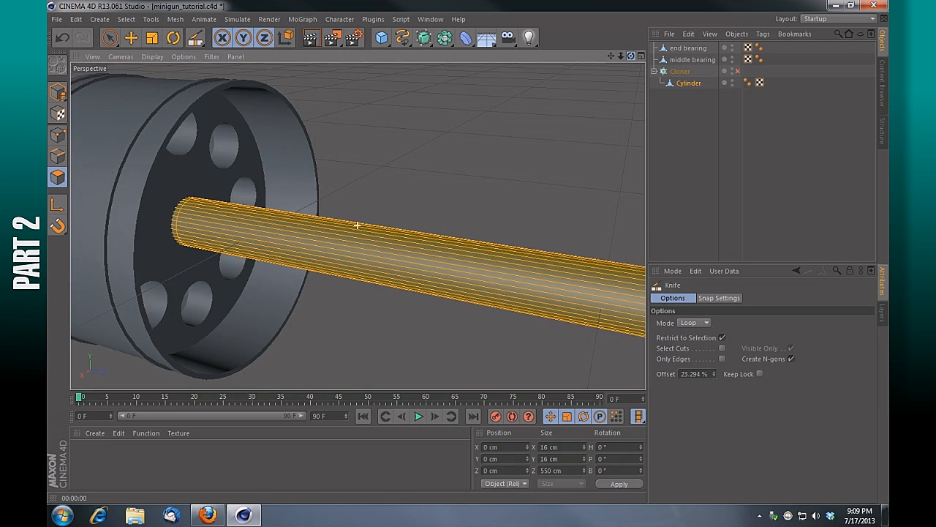
Knife a loop around the barrel close to the middle bearing, on the side facing the end bearing.
{"action": "left_click_drag", "start_coordinate": [622, 56], "coordinate": [609, 54]}
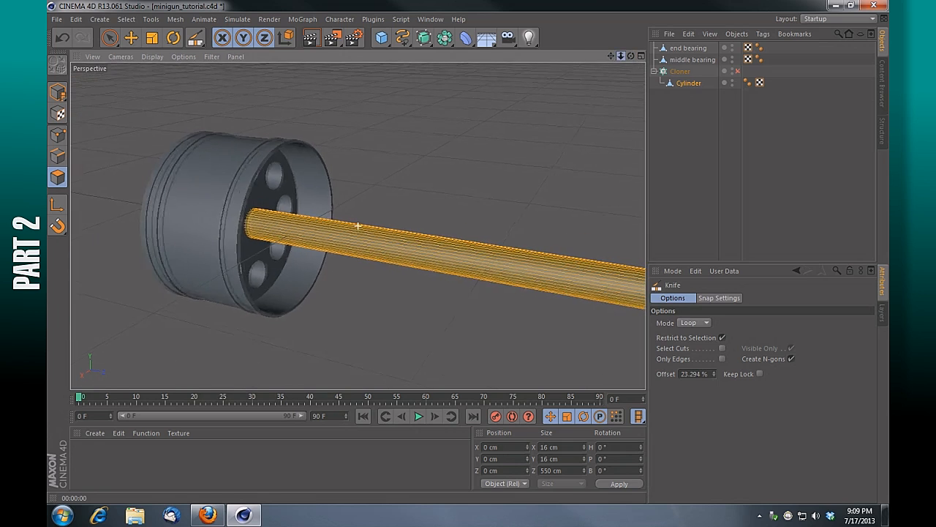
{"action": "left_click_drag", "start_coordinate": [611, 56], "coordinate": [358, 225]}
{"action": "left_click_drag", "start_coordinate": [631, 56], "coordinate": [357, 225]}
{"action": "left_click_drag", "start_coordinate": [612, 55], "coordinate": [360, 224]}
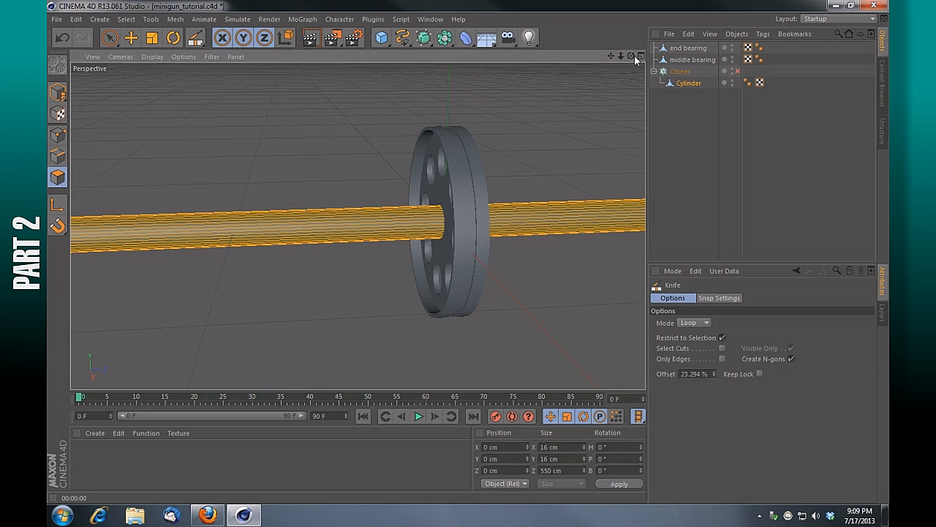
{"action": "left_click_drag", "start_coordinate": [620, 56], "coordinate": [360, 225]}
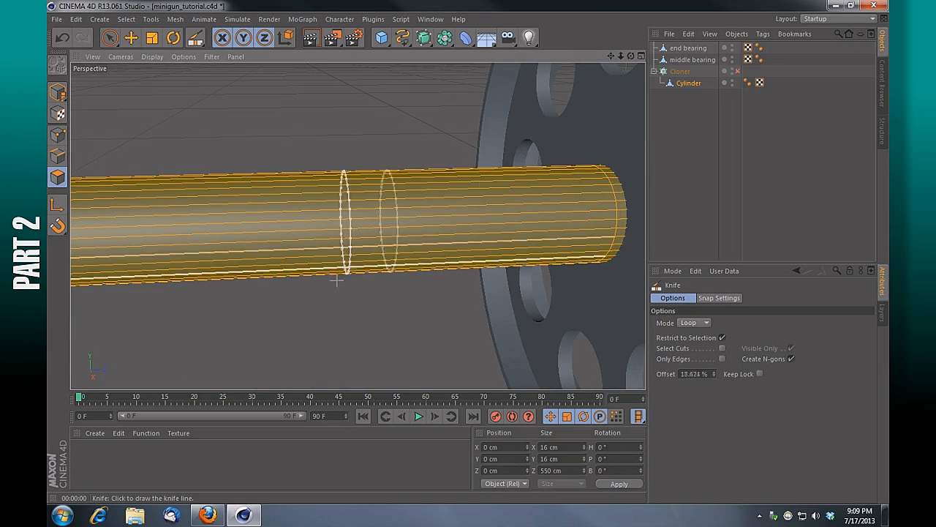
Knife a loop around the barrel on the middle bearing's far side, and clear the polygon selection with Live Selection active.
{"action": "left_click_drag", "start_coordinate": [612, 54], "coordinate": [359, 223]}
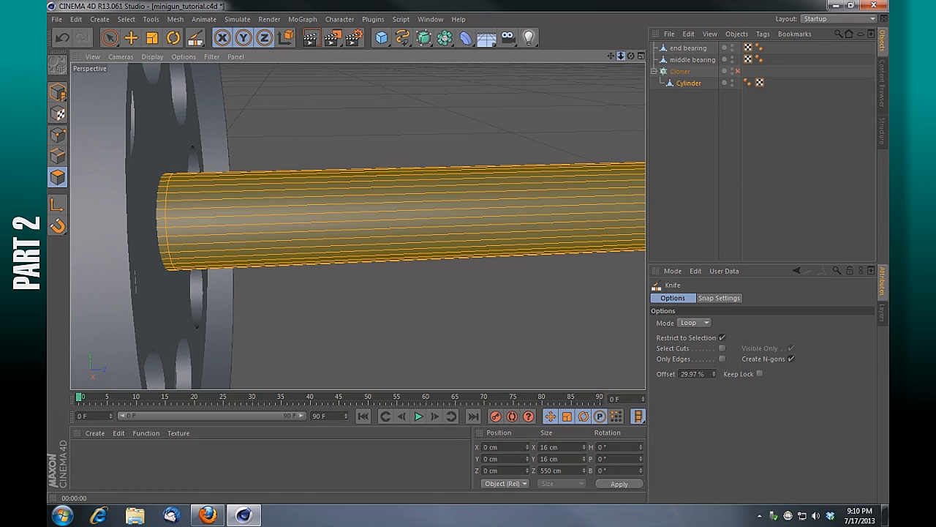
{"action": "left_click_drag", "start_coordinate": [621, 56], "coordinate": [357, 226]}
{"action": "left_click_drag", "start_coordinate": [632, 56], "coordinate": [357, 225]}
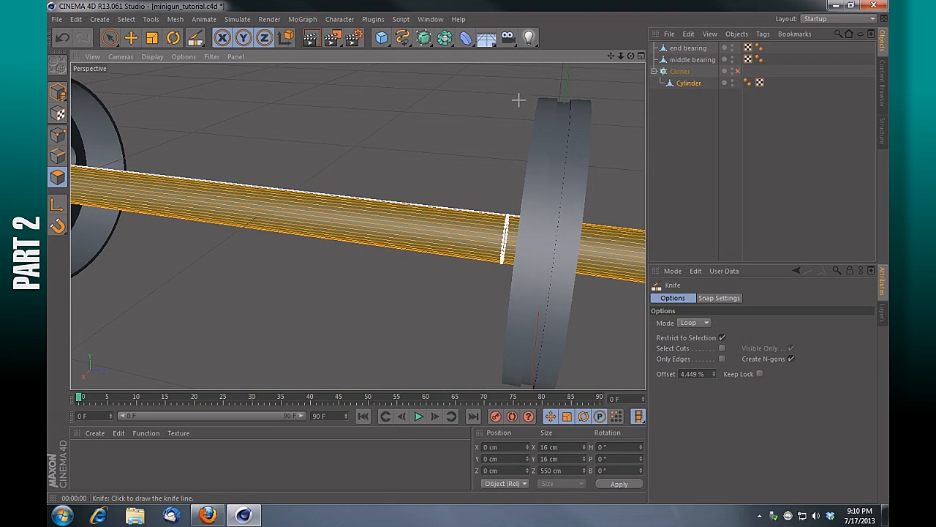
{"action": "left_click", "coordinate": [110, 37]}
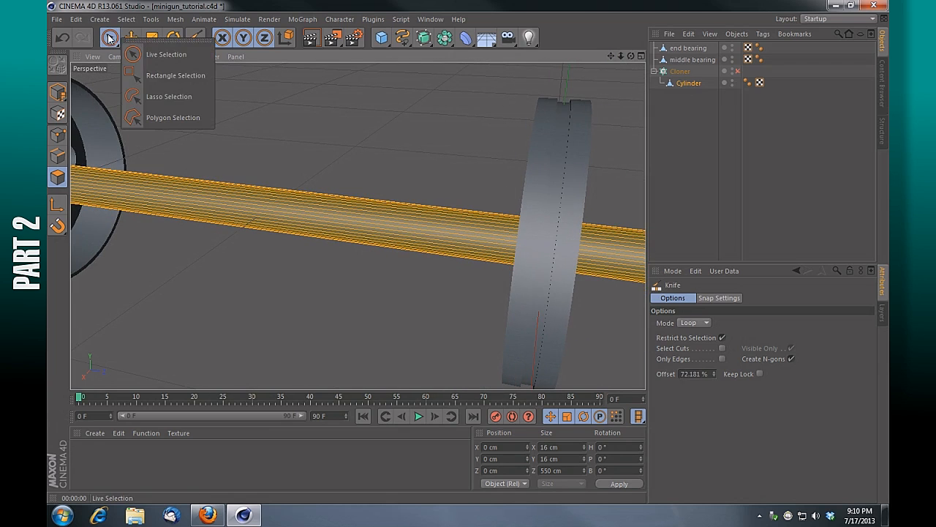
{"action": "left_click", "coordinate": [164, 55]}
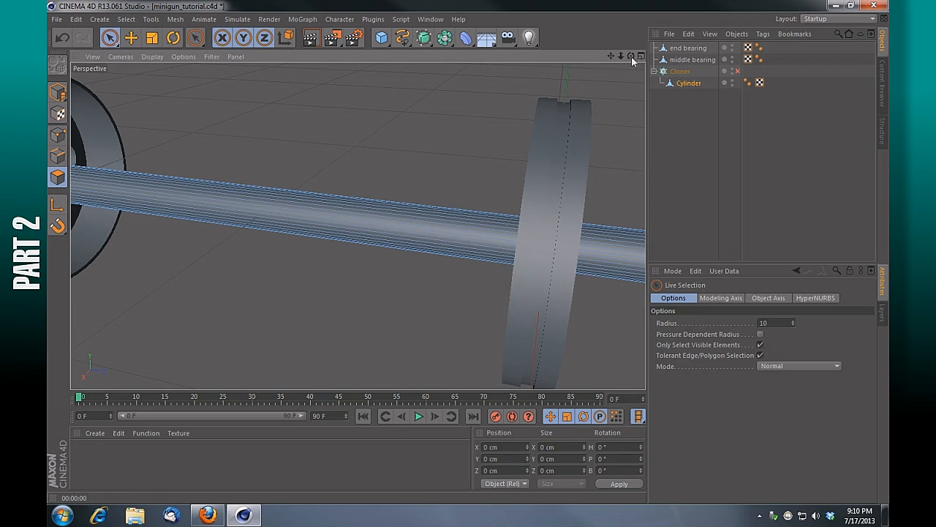
Hide both bearings and loop-select the barrel's narrow polygon bands at the middle and end bearing positions.
{"action": "left_click", "coordinate": [732, 57]}
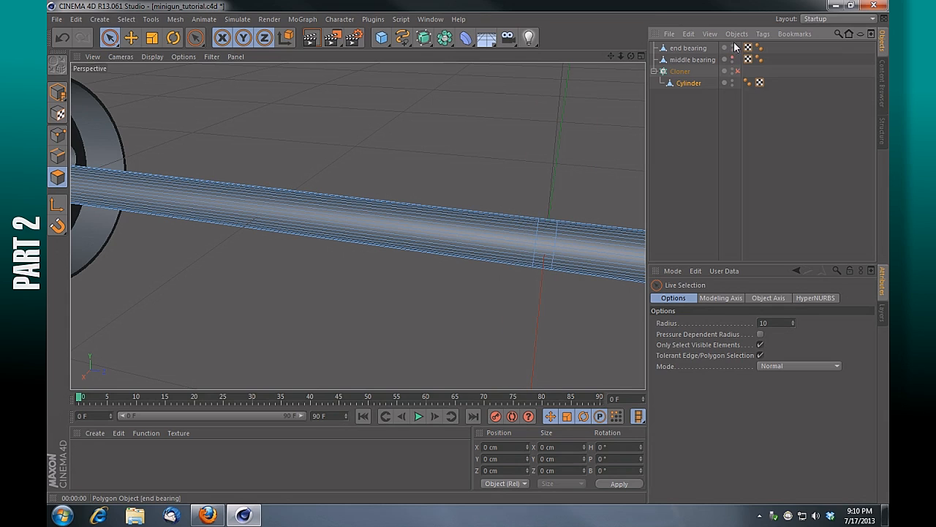
{"action": "left_click", "coordinate": [732, 45]}
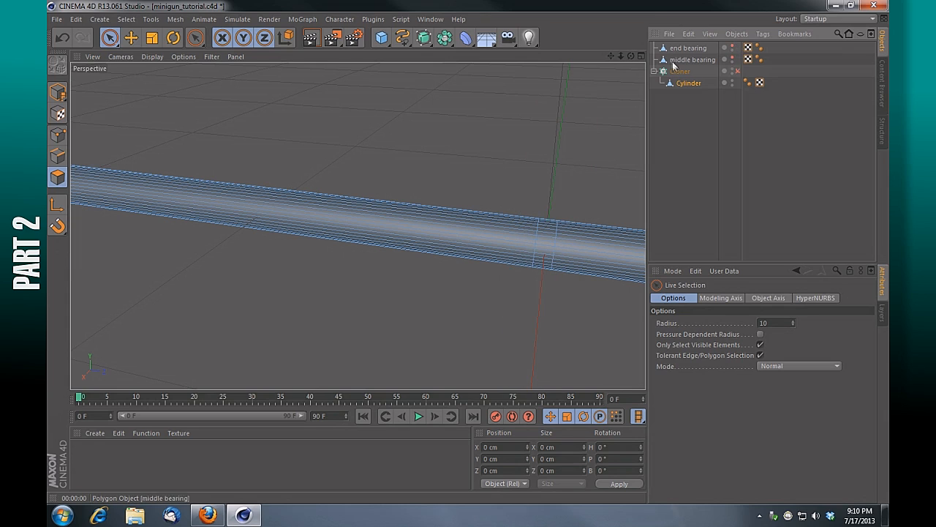
{"action": "left_click", "coordinate": [126, 21]}
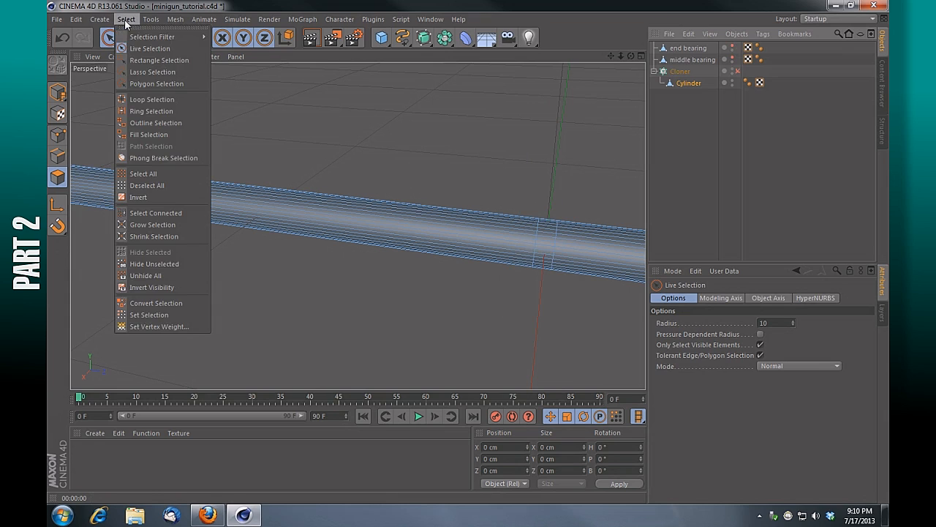
{"action": "left_click", "coordinate": [169, 98]}
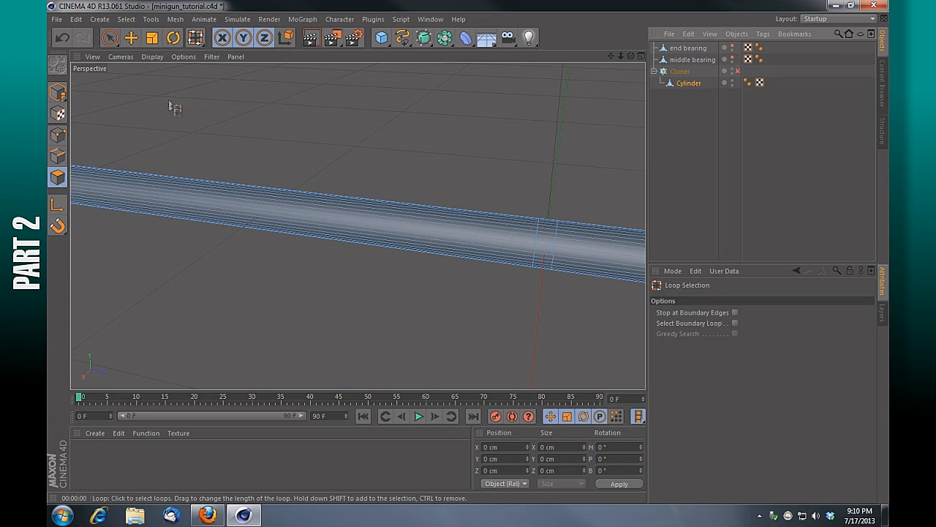
{"action": "left_click", "coordinate": [548, 253]}
{"action": "left_click_drag", "start_coordinate": [612, 56], "coordinate": [358, 225]}
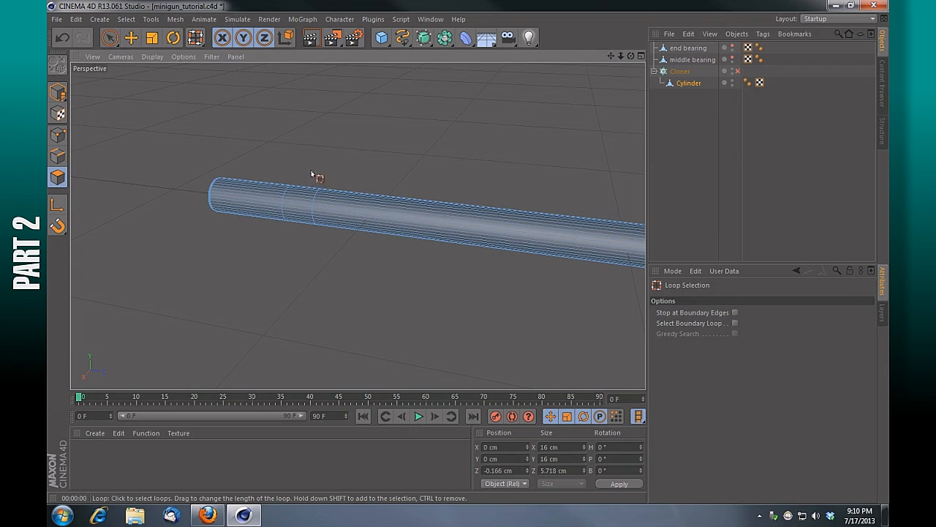
{"action": "left_click", "coordinate": [300, 206]}
{"action": "left_click_drag", "start_coordinate": [611, 56], "coordinate": [358, 226]}
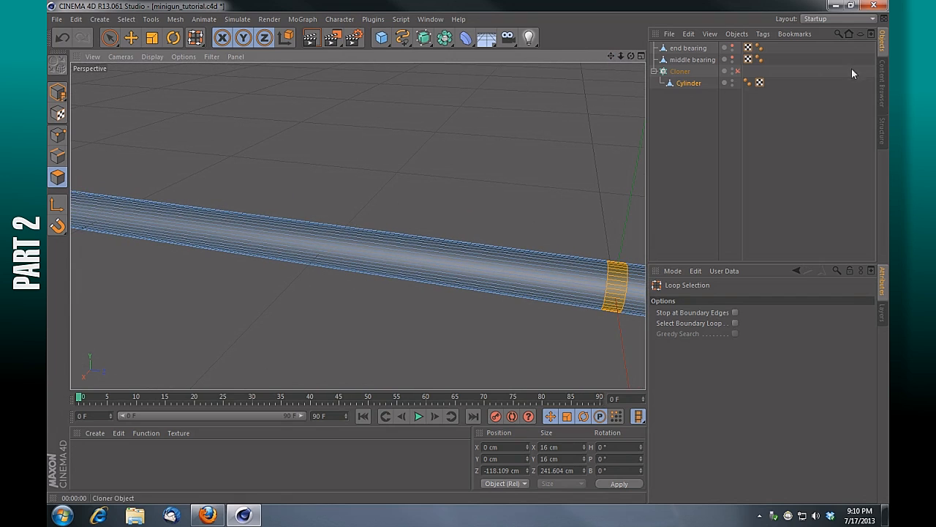
Show both bearings again and extrude the selected barrel bands outward by about 1.72 cm to form collars.
{"action": "left_click", "coordinate": [733, 47]}
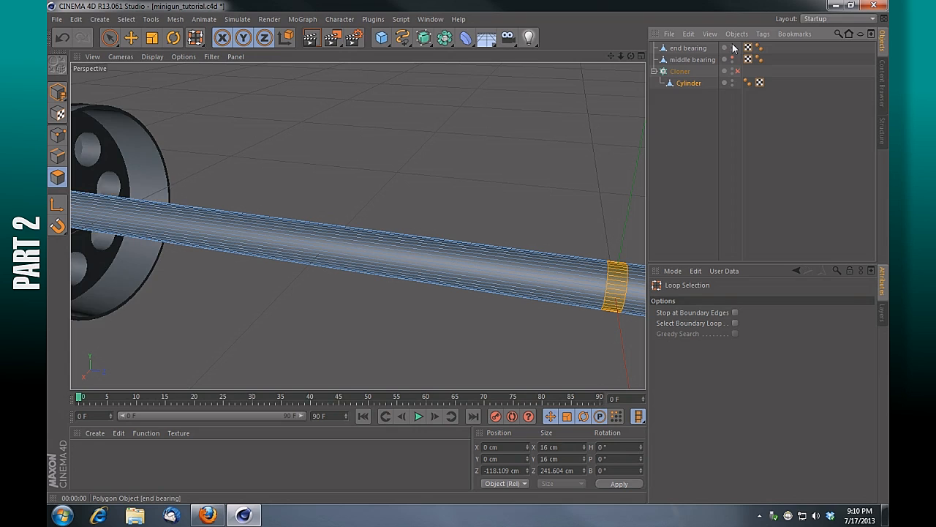
{"action": "left_click", "coordinate": [733, 57]}
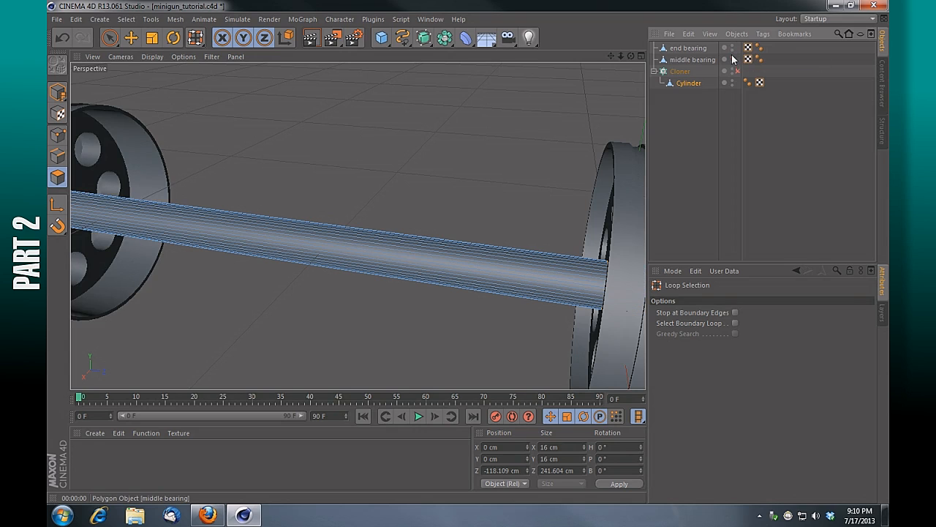
{"action": "left_click_drag", "start_coordinate": [618, 55], "coordinate": [623, 56]}
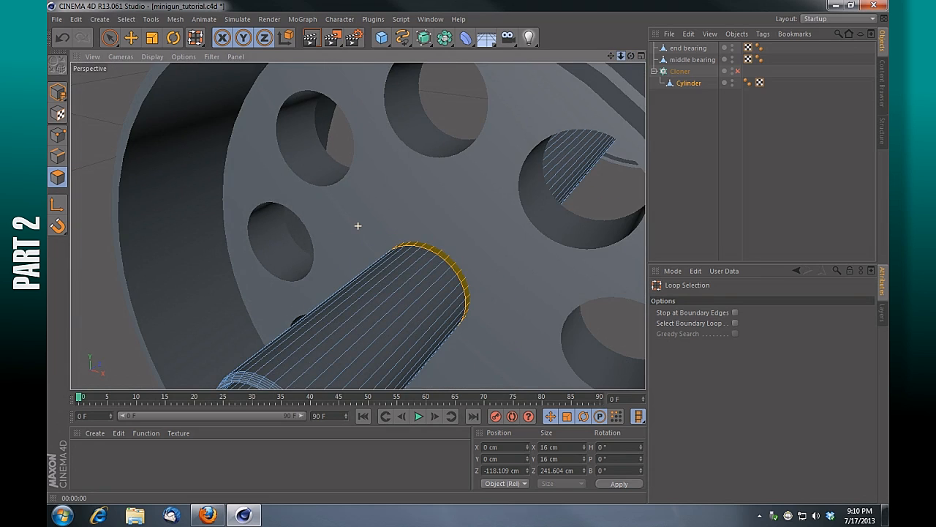
{"action": "right_click", "coordinate": [100, 115]}
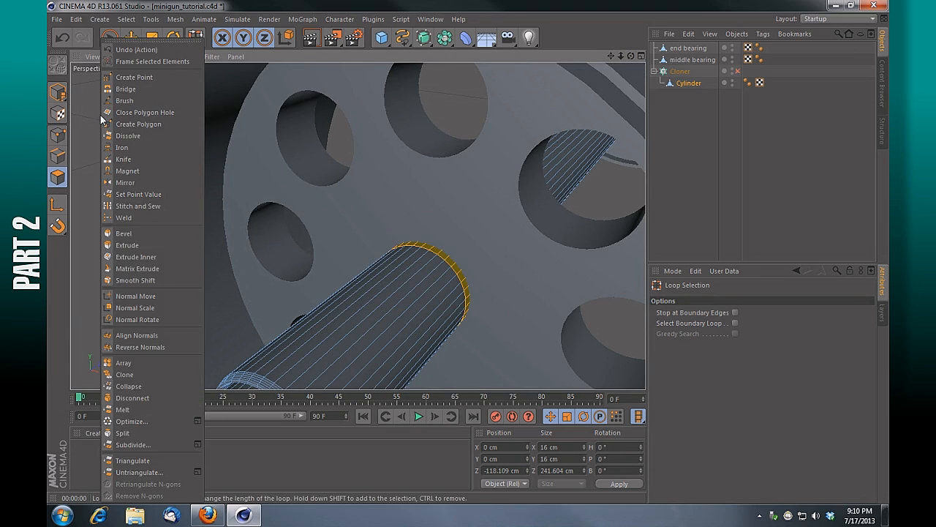
{"action": "left_click", "coordinate": [135, 246]}
{"action": "left_click_drag", "start_coordinate": [168, 241], "coordinate": [203, 242]}
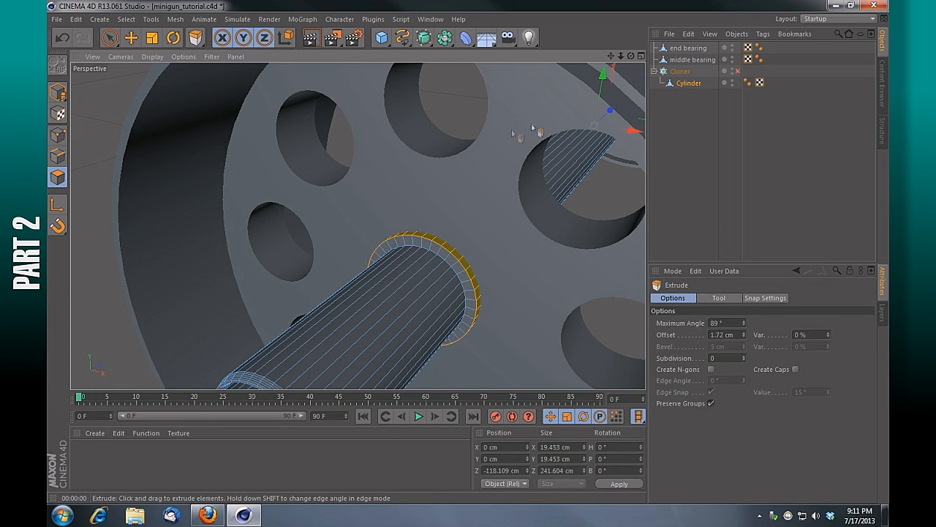
Enable the Cloner to examine the extruded collars on all barrels against the bearings, and disable it again.
{"action": "left_click_drag", "start_coordinate": [611, 57], "coordinate": [359, 225]}
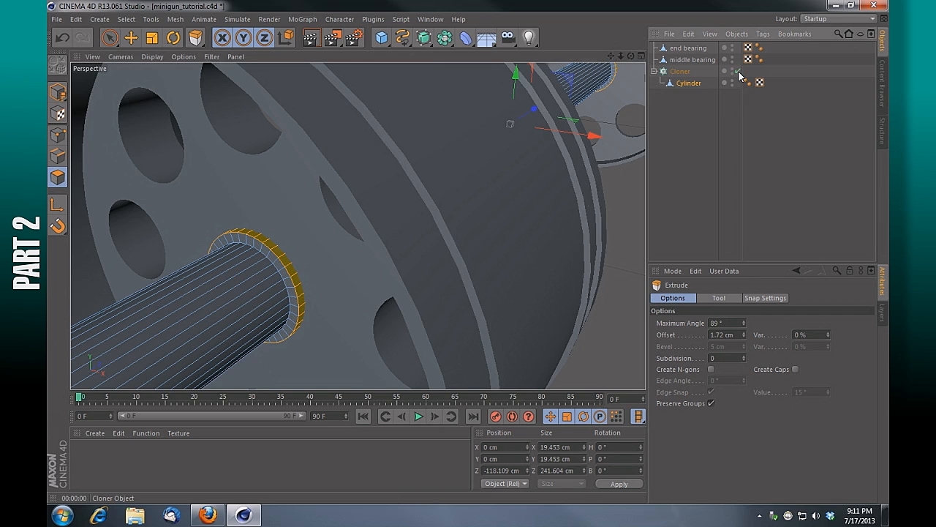
{"action": "left_click", "coordinate": [737, 71]}
{"action": "left_click_drag", "start_coordinate": [620, 56], "coordinate": [358, 226]}
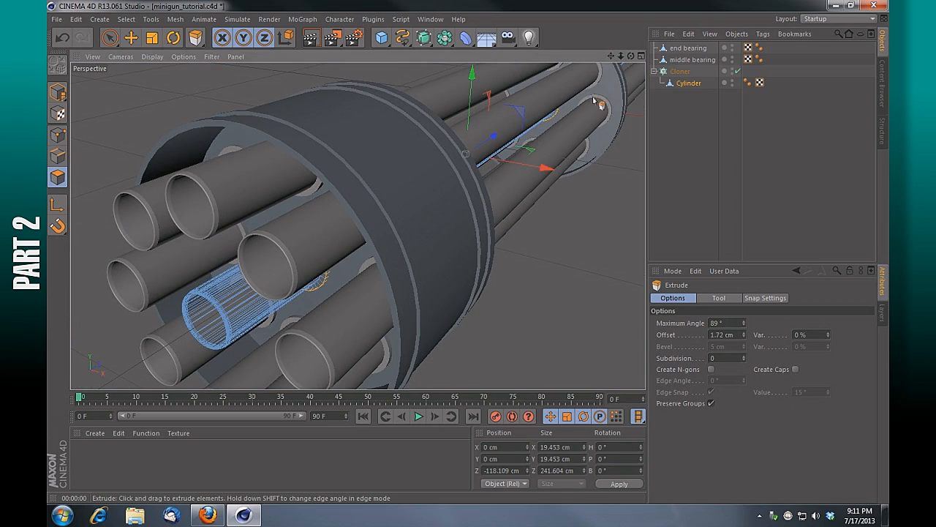
{"action": "left_click_drag", "start_coordinate": [631, 56], "coordinate": [583, 75]}
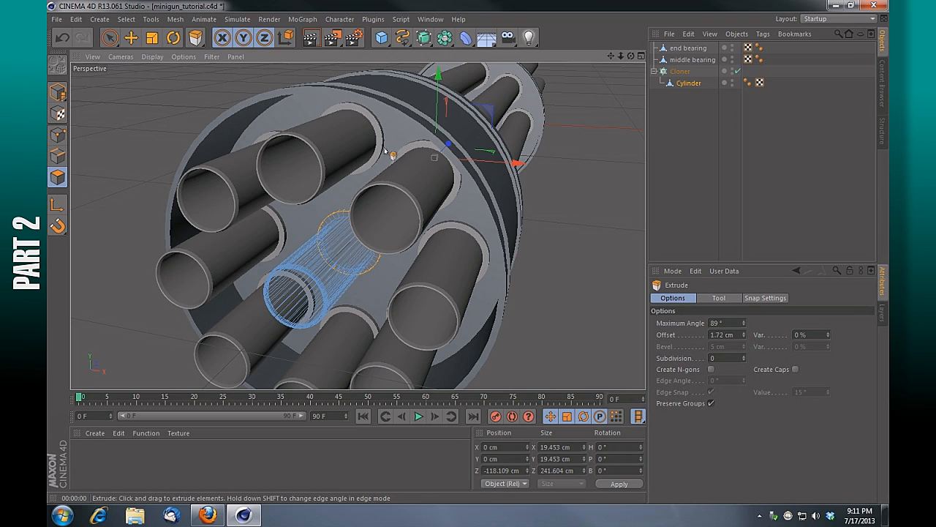
{"action": "left_click_drag", "start_coordinate": [630, 56], "coordinate": [597, 70]}
{"action": "left_click_drag", "start_coordinate": [357, 226], "coordinate": [357, 225]}
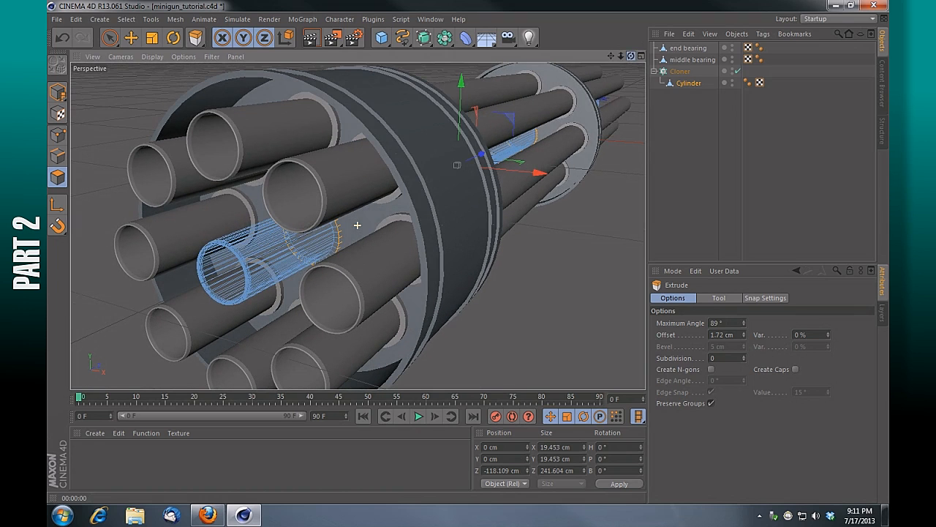
{"action": "left_click", "coordinate": [739, 71]}
{"action": "left_click", "coordinate": [739, 72]}
{"action": "left_click", "coordinate": [739, 71]}
Bevel the selected collar polygons with 0.21 cm extrusion, 0.353 cm inner offset and 4 subdivisions.
{"action": "left_click_drag", "start_coordinate": [620, 55], "coordinate": [357, 226]}
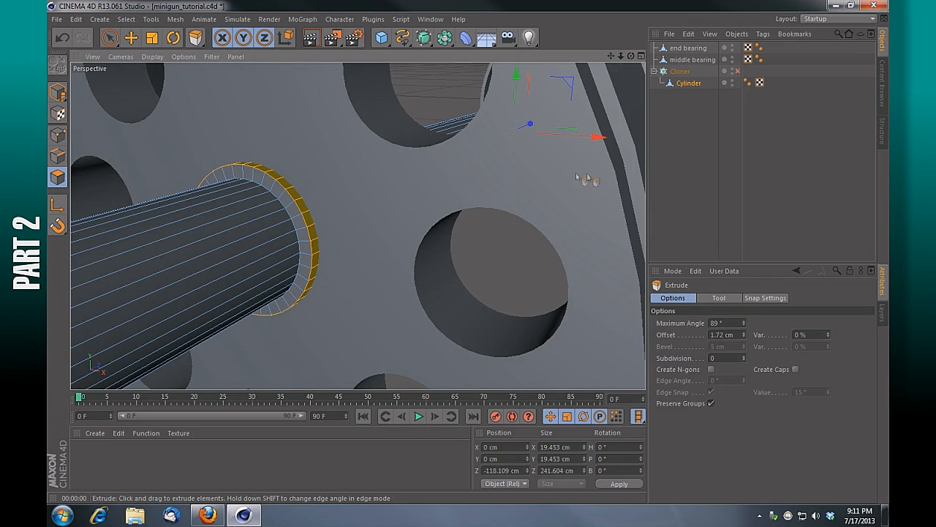
{"action": "right_click", "coordinate": [550, 178]}
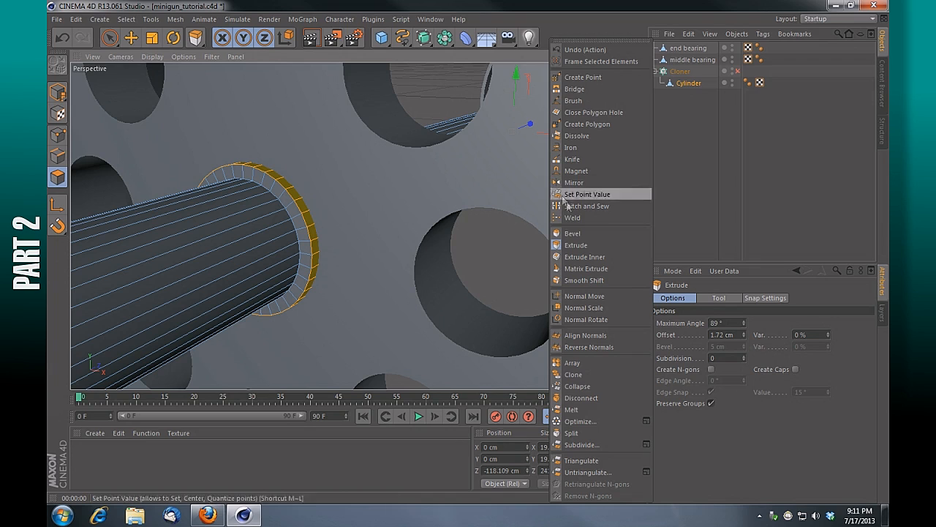
{"action": "left_click", "coordinate": [578, 234]}
{"action": "left_click_drag", "start_coordinate": [385, 305], "coordinate": [443, 305]}
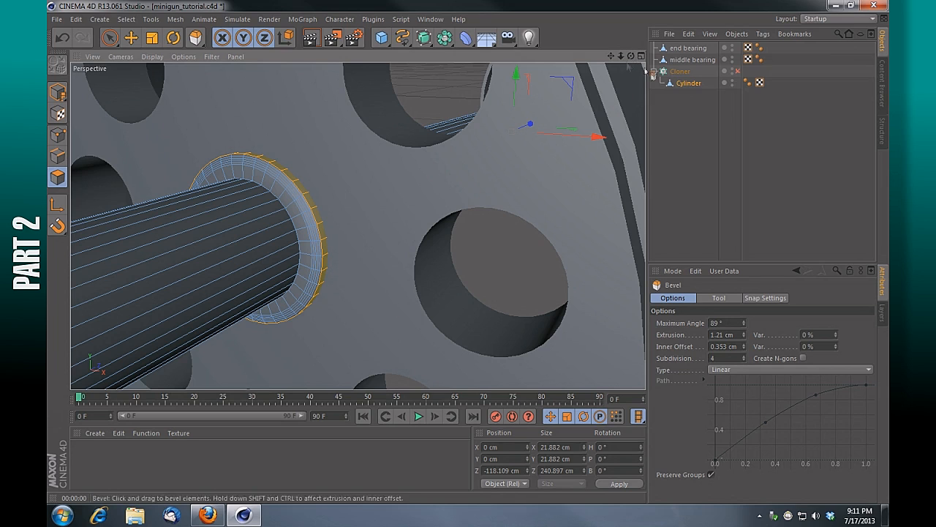
{"action": "left_click", "coordinate": [738, 71]}
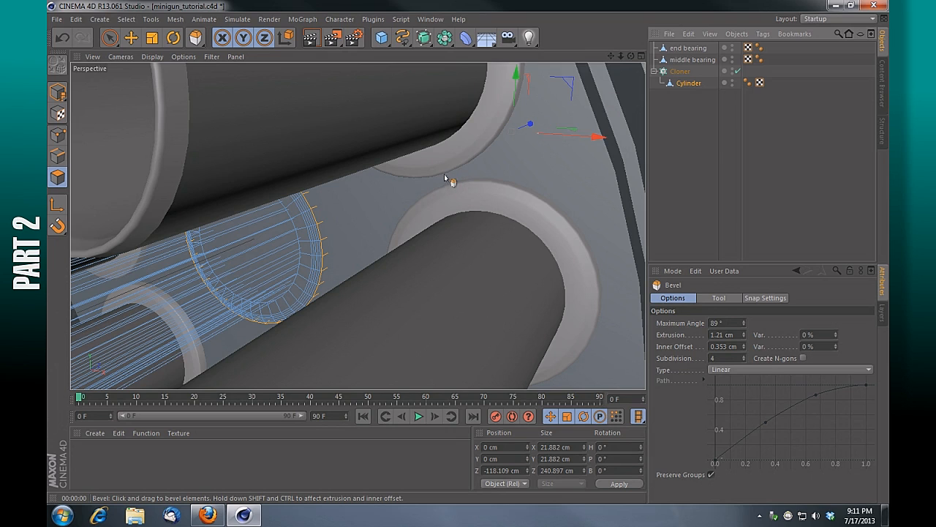
{"action": "left_click", "coordinate": [738, 72]}
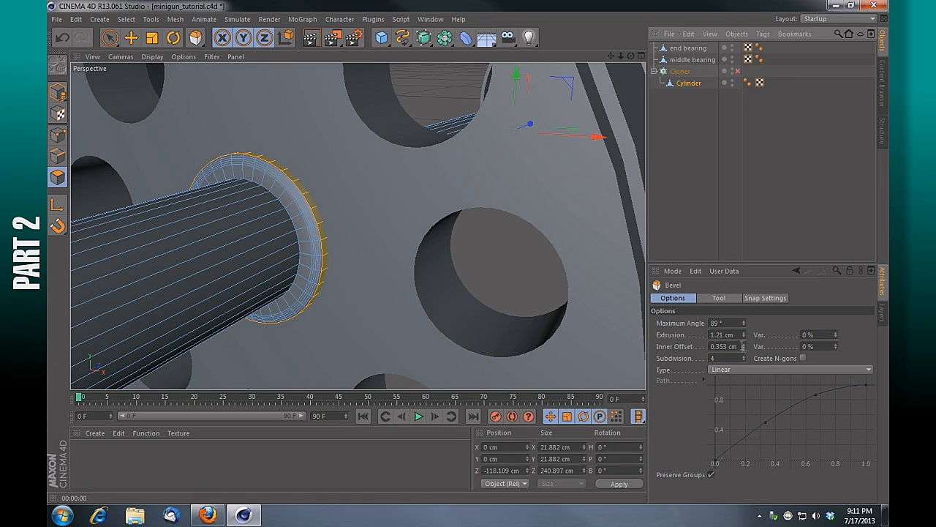
{"action": "mouse_move", "coordinate": [744, 335]}
{"action": "left_mouse_down"}
{"action": "mouse_move", "coordinate": [744, 358]}
{"action": "mouse_move", "coordinate": [744, 346]}
{"action": "left_mouse_up"}
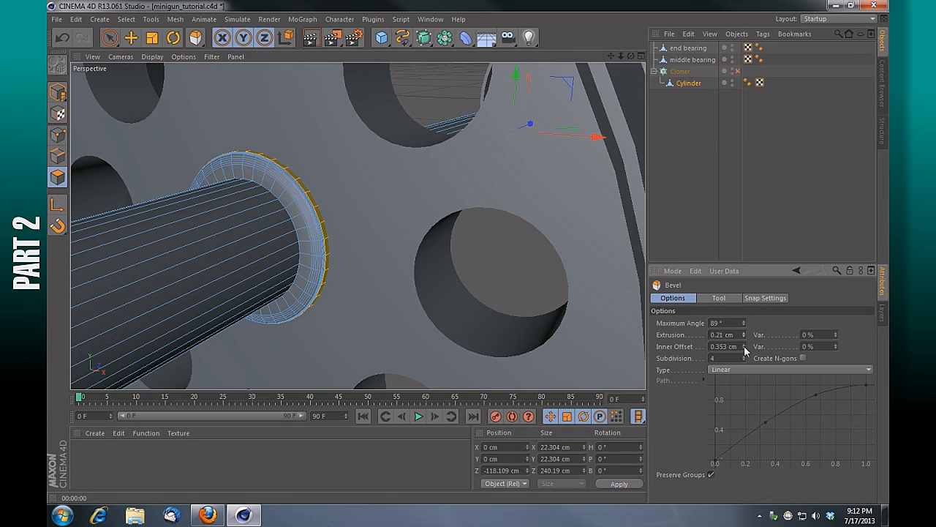
Re-enable the Cloner and render the perspective view to check the beveled collars on all barrels at both bearings.
{"action": "left_click_drag", "start_coordinate": [621, 57], "coordinate": [512, 56]}
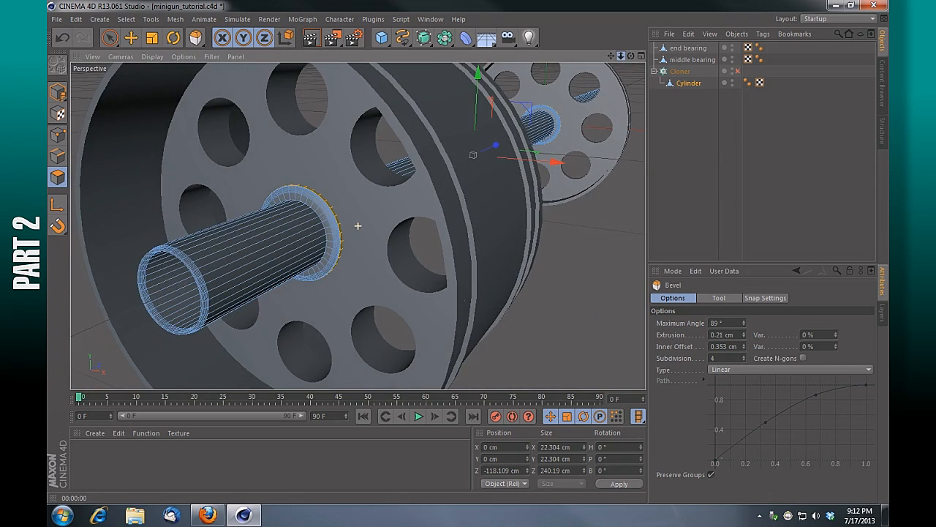
{"action": "left_click_drag", "start_coordinate": [631, 56], "coordinate": [674, 47]}
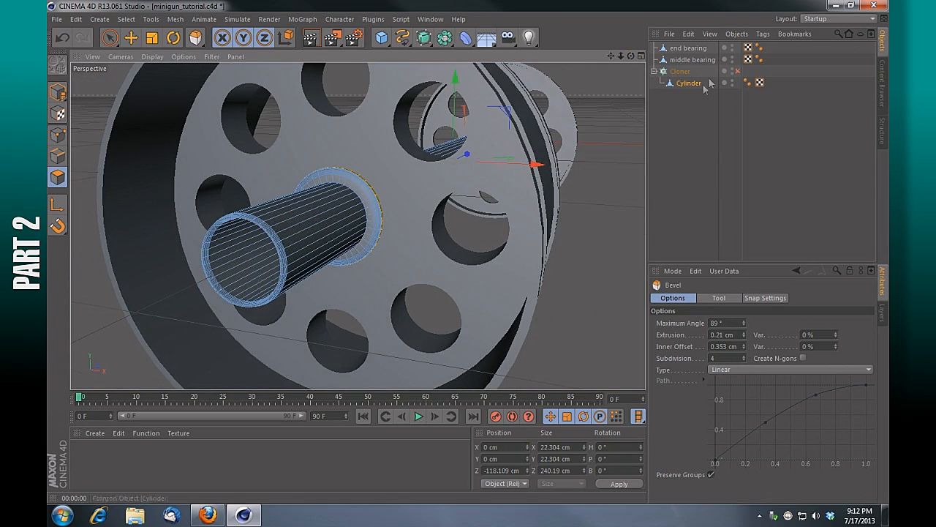
{"action": "left_click", "coordinate": [737, 71]}
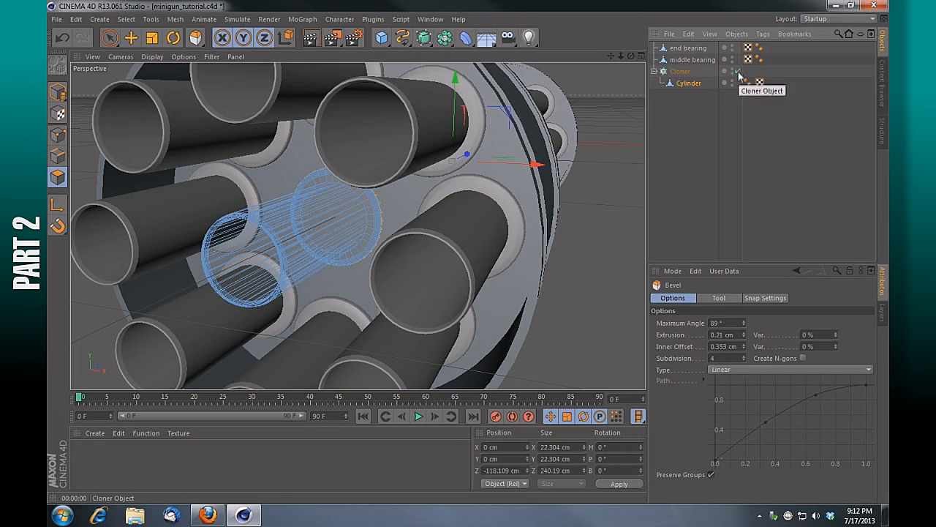
{"action": "left_click_drag", "start_coordinate": [630, 59], "coordinate": [611, 61]}
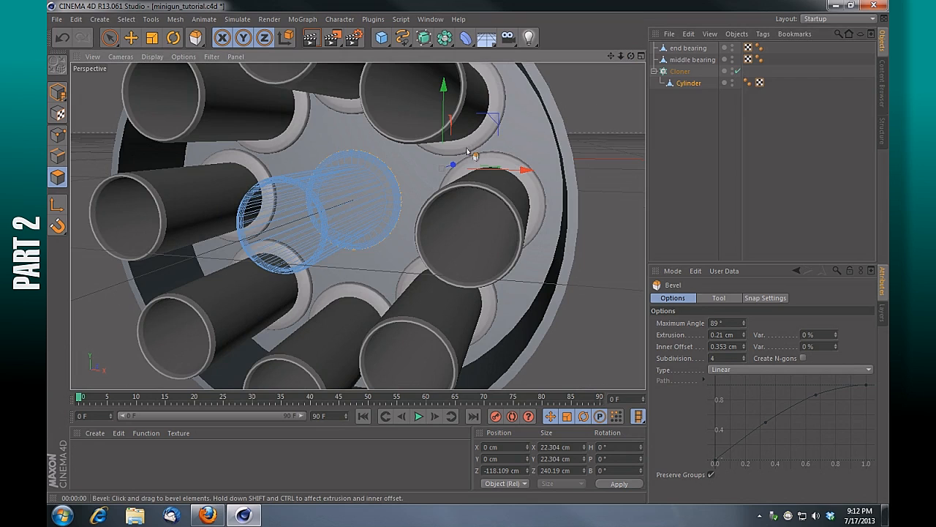
{"action": "left_click_drag", "start_coordinate": [621, 55], "coordinate": [377, 127]}
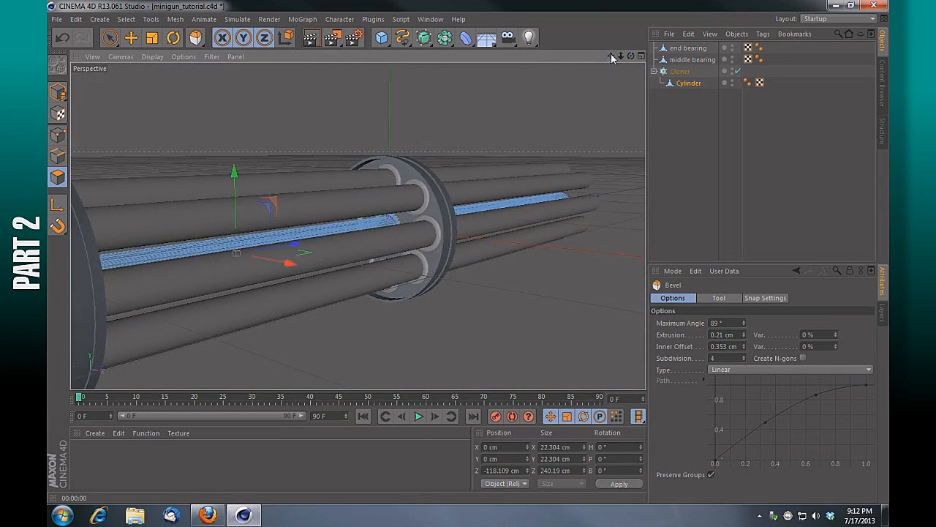
{"action": "mouse_move", "coordinate": [621, 57]}
{"action": "left_mouse_down"}
{"action": "mouse_move", "coordinate": [665, 62]}
{"action": "mouse_move", "coordinate": [611, 57]}
{"action": "mouse_move", "coordinate": [644, 62]}
{"action": "mouse_move", "coordinate": [615, 59]}
{"action": "mouse_move", "coordinate": [623, 66]}
{"action": "mouse_move", "coordinate": [589, 74]}
{"action": "mouse_move", "coordinate": [616, 66]}
{"action": "left_mouse_up"}
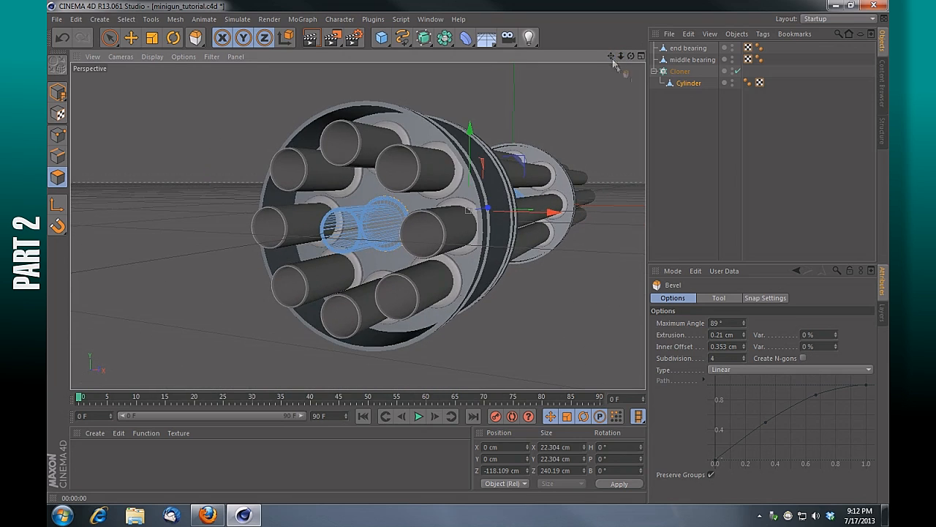
{"action": "left_click", "coordinate": [311, 39]}
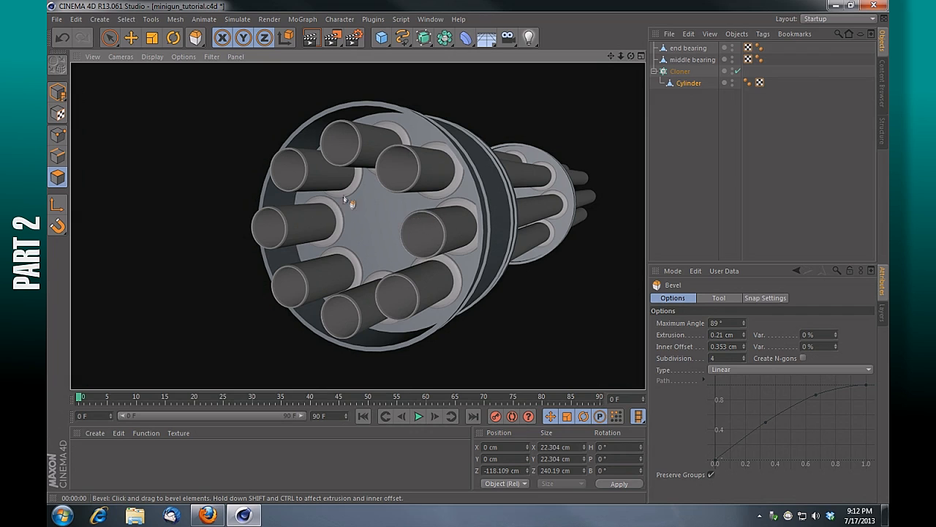
{"action": "left_click_drag", "start_coordinate": [631, 56], "coordinate": [612, 54]}
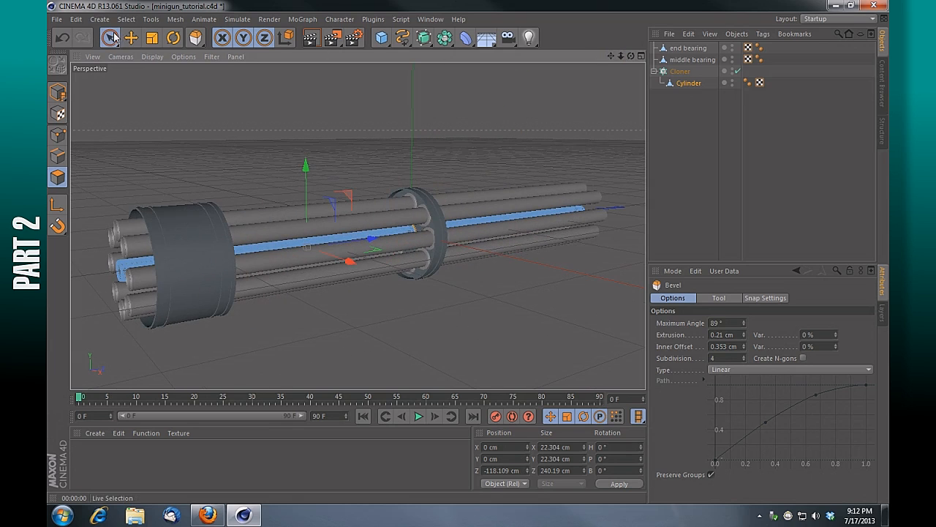
Switch to Model mode with Live Selection active and deselect the barrel cylinder.
{"action": "left_click_drag", "start_coordinate": [113, 38], "coordinate": [164, 60]}
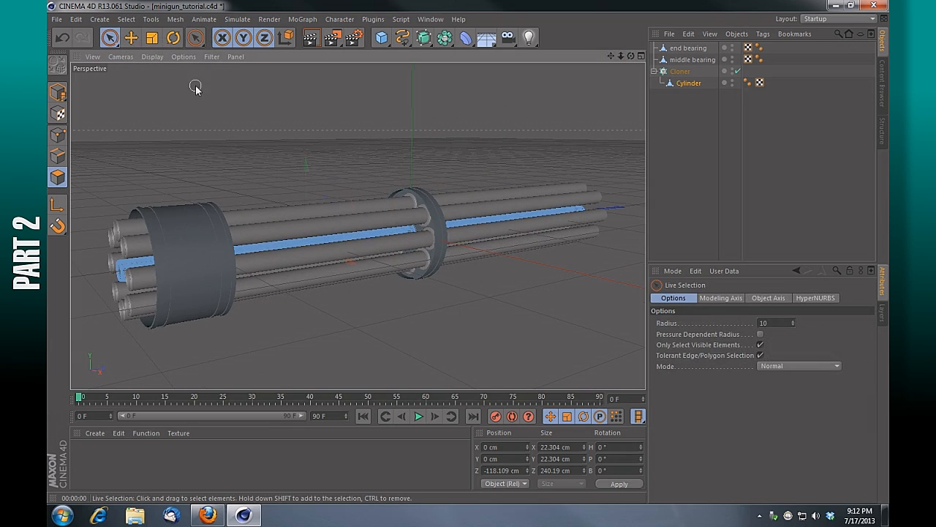
{"action": "left_click_drag", "start_coordinate": [58, 91], "coordinate": [109, 130]}
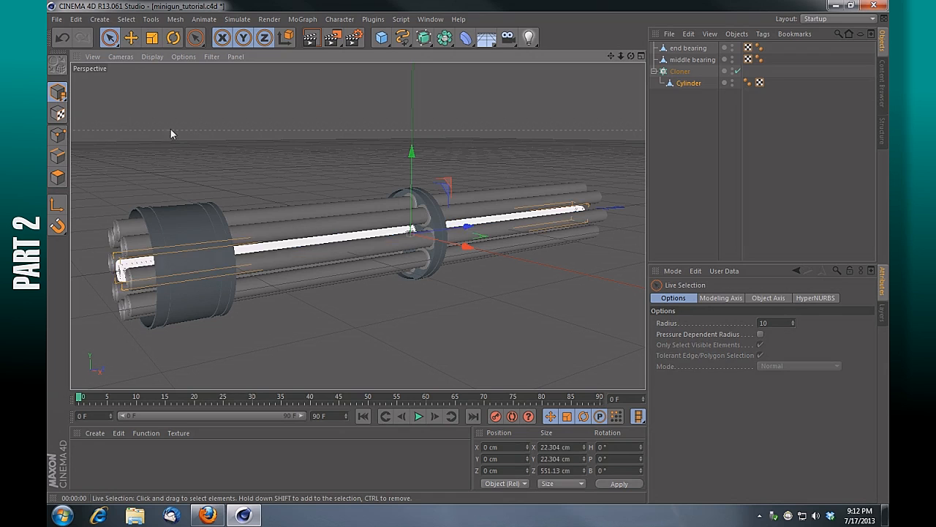
{"action": "left_click_drag", "start_coordinate": [620, 56], "coordinate": [359, 226]}
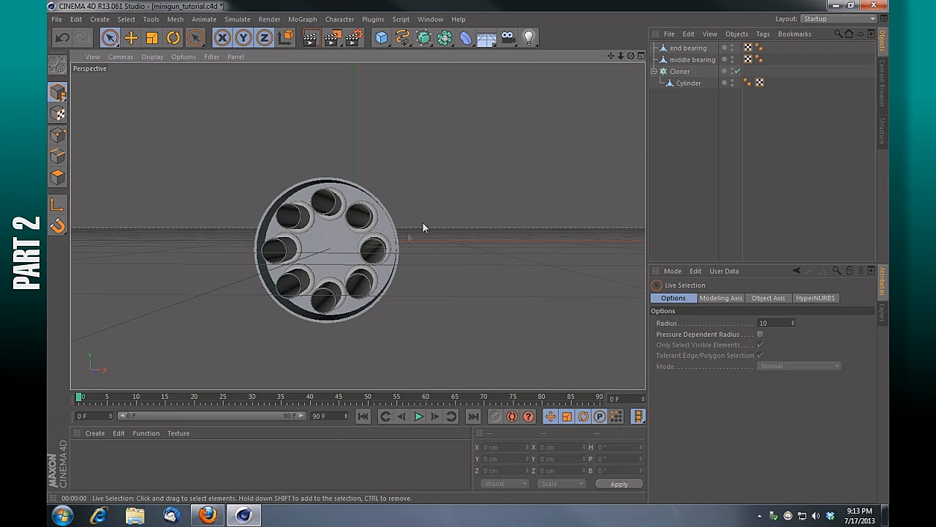
Add a cylinder primitive at the centre of the barrel cluster and set its orientation to +Z.
{"action": "left_click_drag", "start_coordinate": [621, 56], "coordinate": [613, 62]}
{"action": "left_click", "coordinate": [383, 40]}
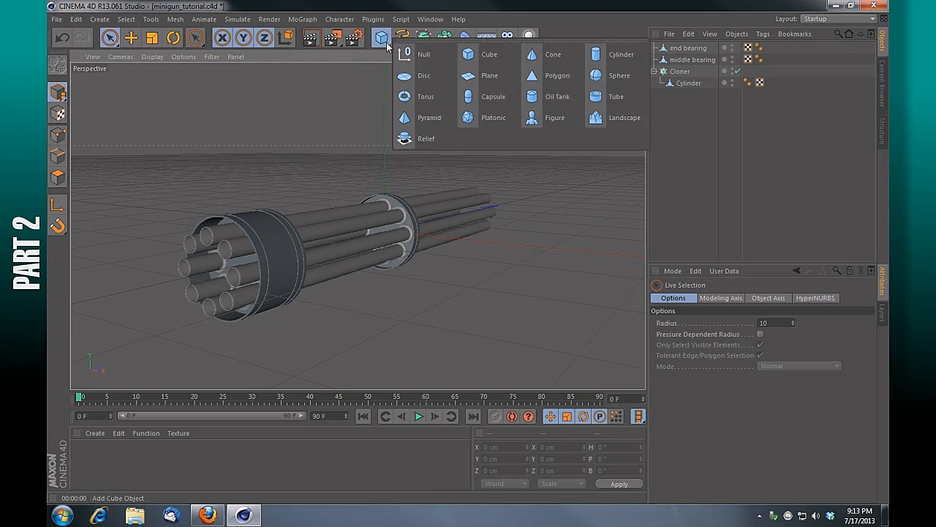
{"action": "left_click", "coordinate": [602, 57]}
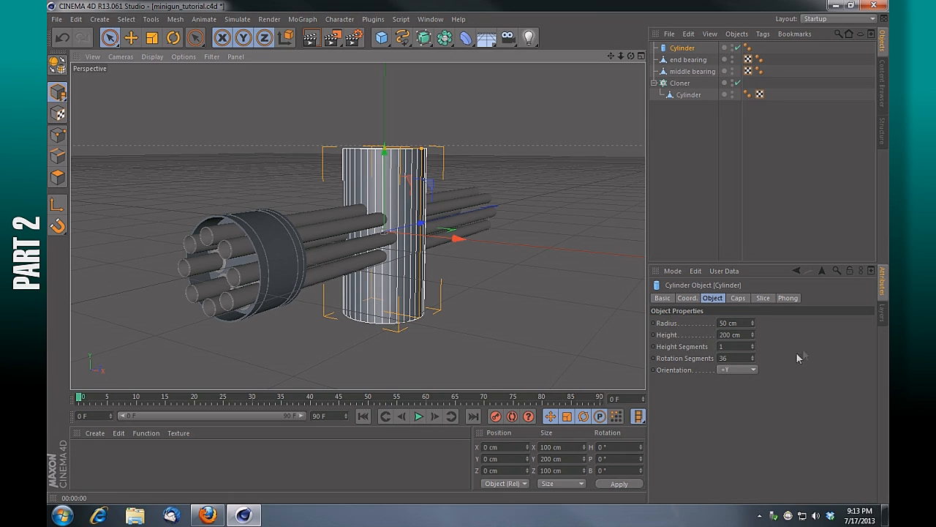
{"action": "left_click", "coordinate": [754, 369]}
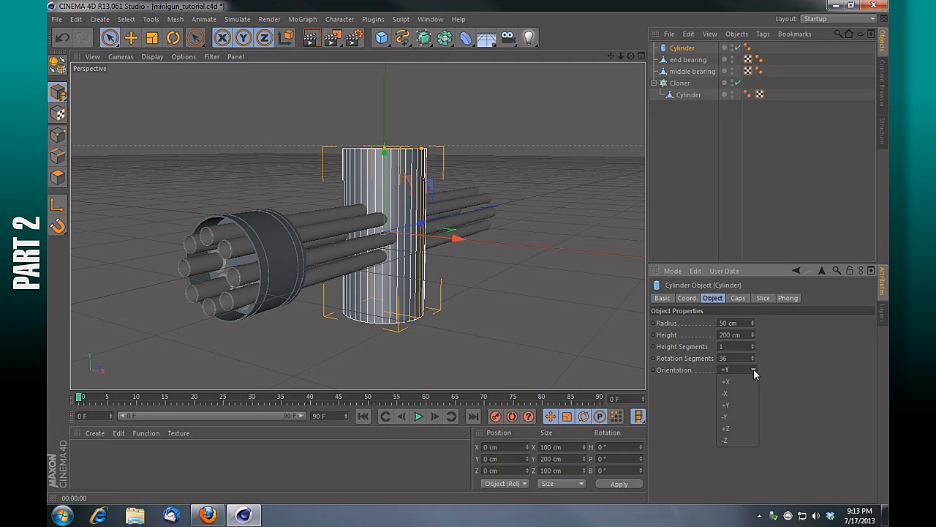
{"action": "left_click", "coordinate": [736, 430]}
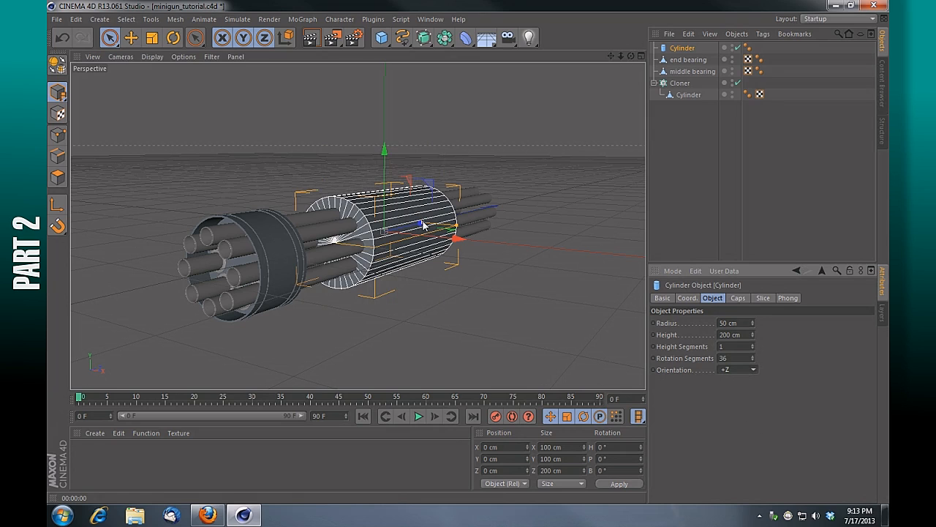
Lengthen the new cylinder along Z to about 583 cm so it extends past the barrels.
{"action": "left_click_drag", "start_coordinate": [424, 224], "coordinate": [472, 217]}
{"action": "left_click_drag", "start_coordinate": [621, 56], "coordinate": [358, 224]}
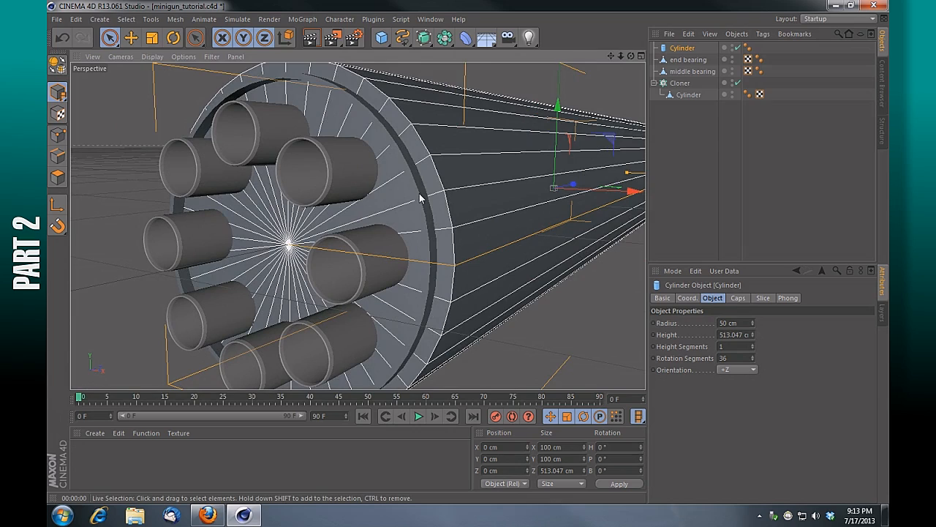
{"action": "left_click_drag", "start_coordinate": [622, 173], "coordinate": [628, 178]}
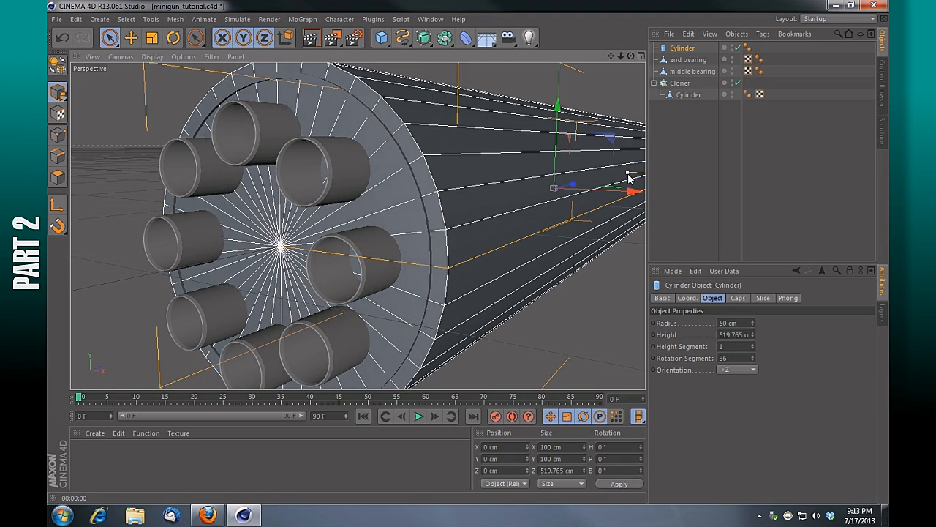
{"action": "left_click_drag", "start_coordinate": [620, 57], "coordinate": [571, 57]}
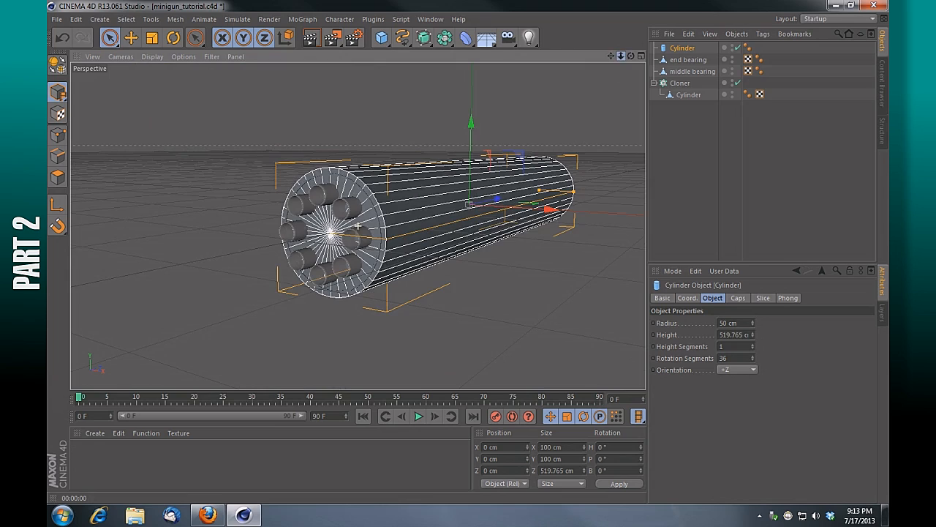
{"action": "left_click_drag", "start_coordinate": [631, 57], "coordinate": [187, 65]}
{"action": "left_click_drag", "start_coordinate": [634, 56], "coordinate": [616, 95]}
{"action": "left_click_drag", "start_coordinate": [347, 233], "coordinate": [385, 227]}
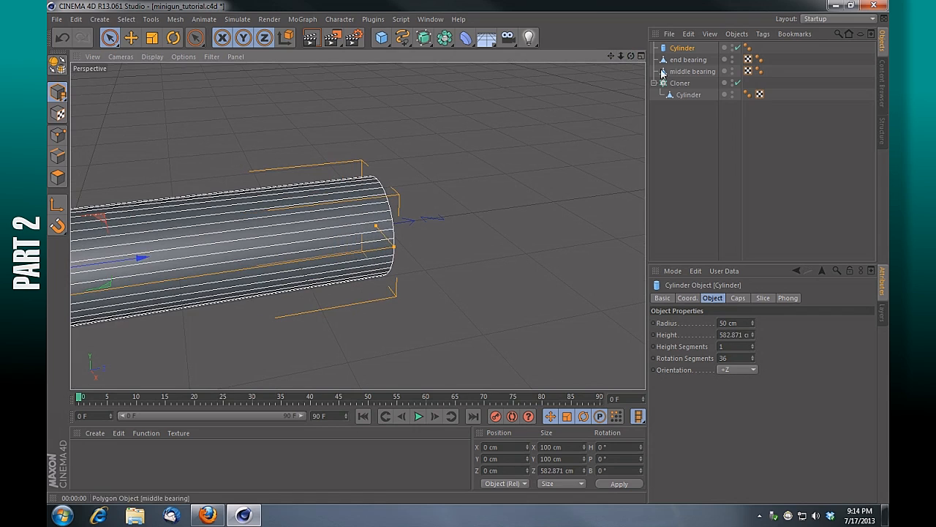
Reduce the cylinder's radius to about 12.8 cm so it fits as a central rod between the barrels.
{"action": "mouse_move", "coordinate": [633, 58]}
{"action": "left_mouse_down"}
{"action": "mouse_move", "coordinate": [614, 57]}
{"action": "mouse_move", "coordinate": [622, 57]}
{"action": "left_mouse_up"}
{"action": "left_click_drag", "start_coordinate": [463, 198], "coordinate": [433, 206]}
{"action": "mouse_move", "coordinate": [621, 57]}
{"action": "left_mouse_down"}
{"action": "mouse_move", "coordinate": [611, 56]}
{"action": "mouse_move", "coordinate": [638, 56]}
{"action": "mouse_move", "coordinate": [632, 62]}
{"action": "left_mouse_up"}
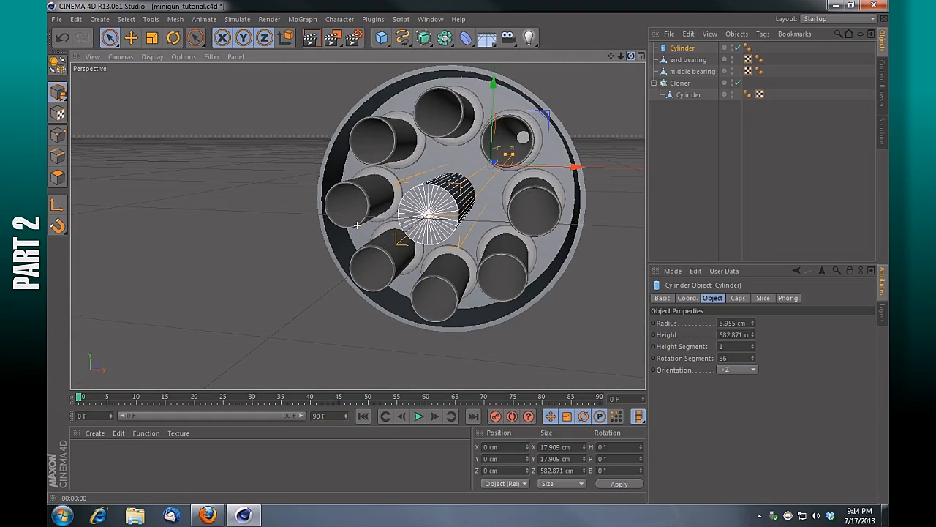
{"action": "left_click_drag", "start_coordinate": [521, 157], "coordinate": [514, 157]}
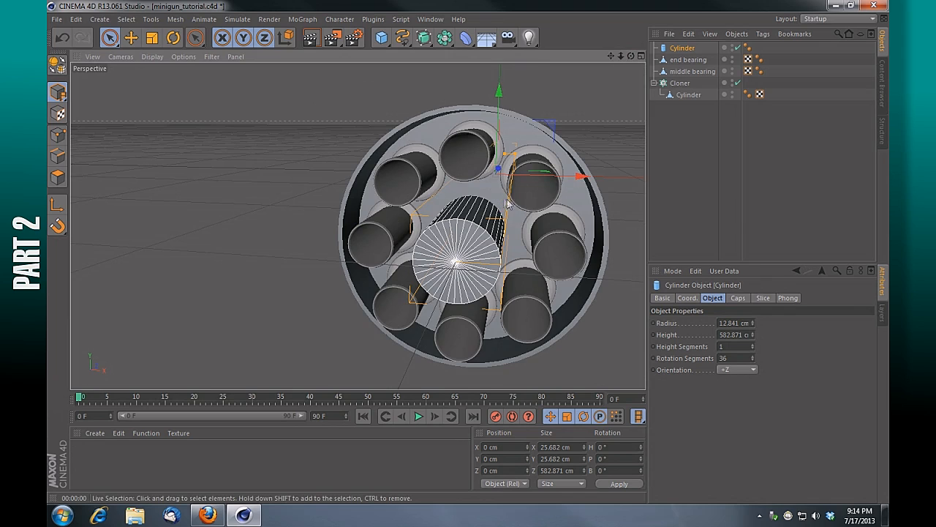
{"action": "left_click_drag", "start_coordinate": [621, 57], "coordinate": [358, 224]}
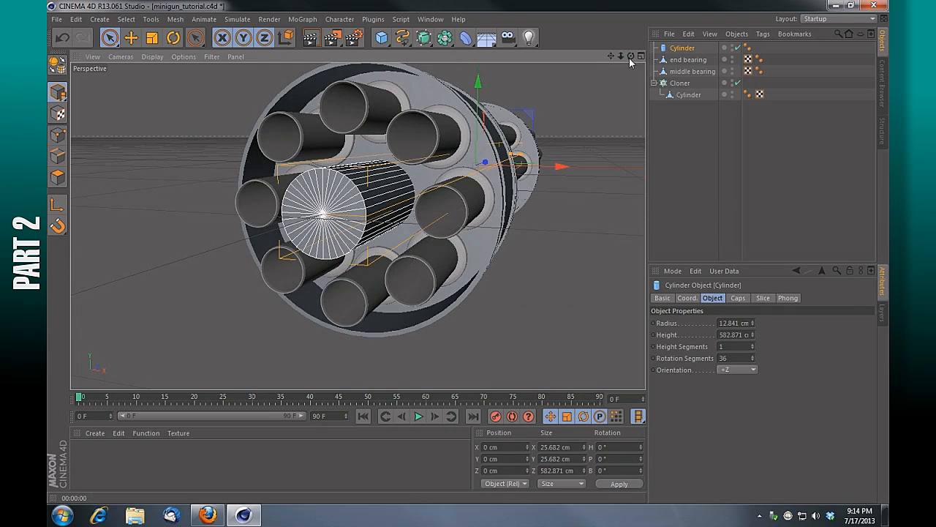
Move the central cylinder back along the Z axis to about 44.4 cm.
{"action": "left_click_drag", "start_coordinate": [621, 56], "coordinate": [403, 195]}
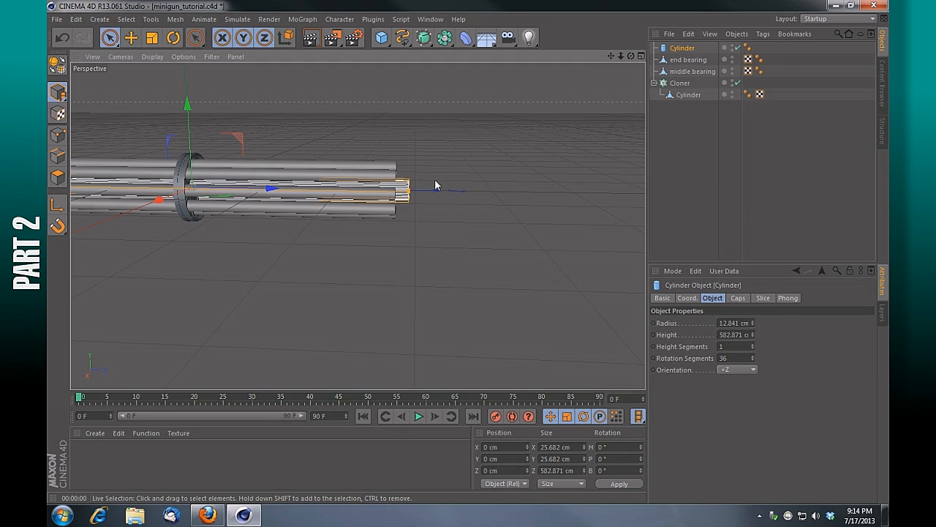
{"action": "left_click_drag", "start_coordinate": [610, 56], "coordinate": [825, 76]}
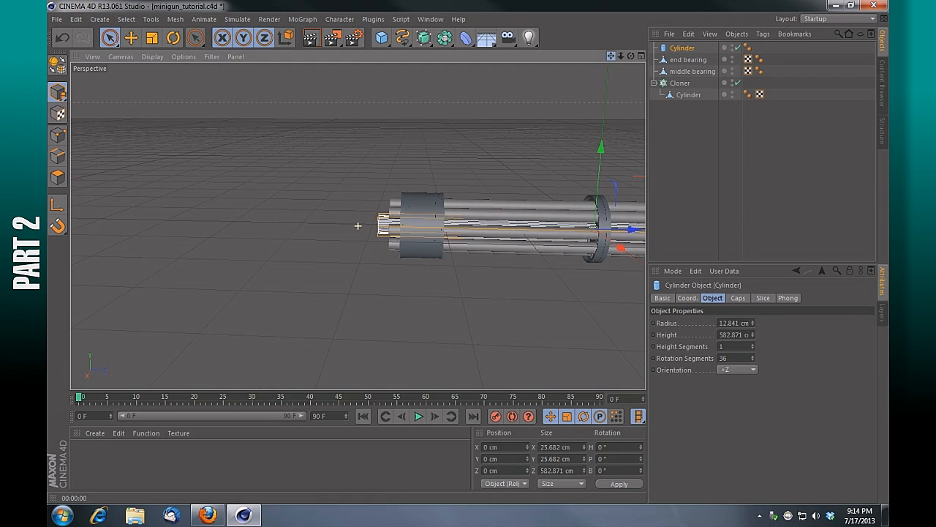
{"action": "left_click_drag", "start_coordinate": [611, 56], "coordinate": [587, 63]}
{"action": "left_click_drag", "start_coordinate": [621, 235], "coordinate": [643, 234]}
{"action": "left_click_drag", "start_coordinate": [631, 56], "coordinate": [684, 55]}
{"action": "left_click_drag", "start_coordinate": [611, 56], "coordinate": [677, 56]}
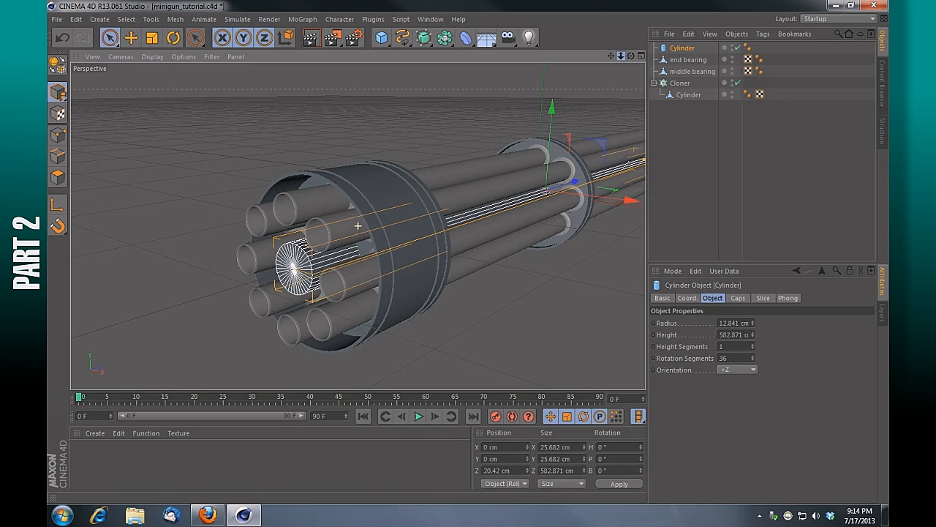
{"action": "left_click_drag", "start_coordinate": [575, 181], "coordinate": [588, 174]}
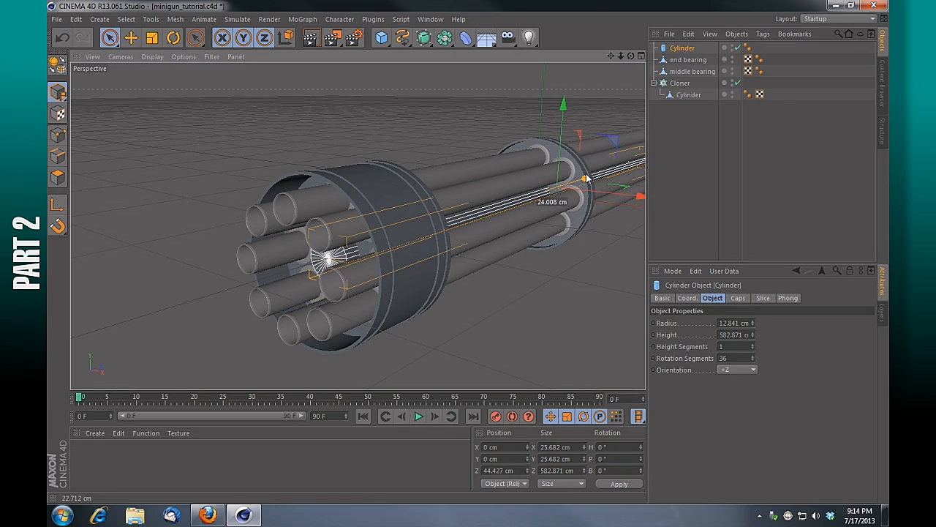
Shorten the central cylinder's height to about 546 cm at the rear of the barrels.
{"action": "left_click_drag", "start_coordinate": [630, 57], "coordinate": [651, 57]}
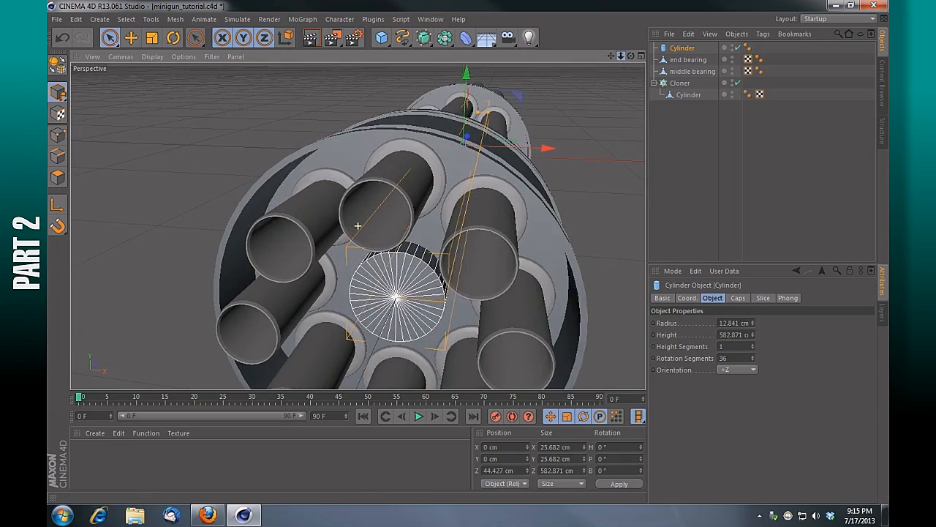
{"action": "left_click_drag", "start_coordinate": [631, 57], "coordinate": [530, 59]}
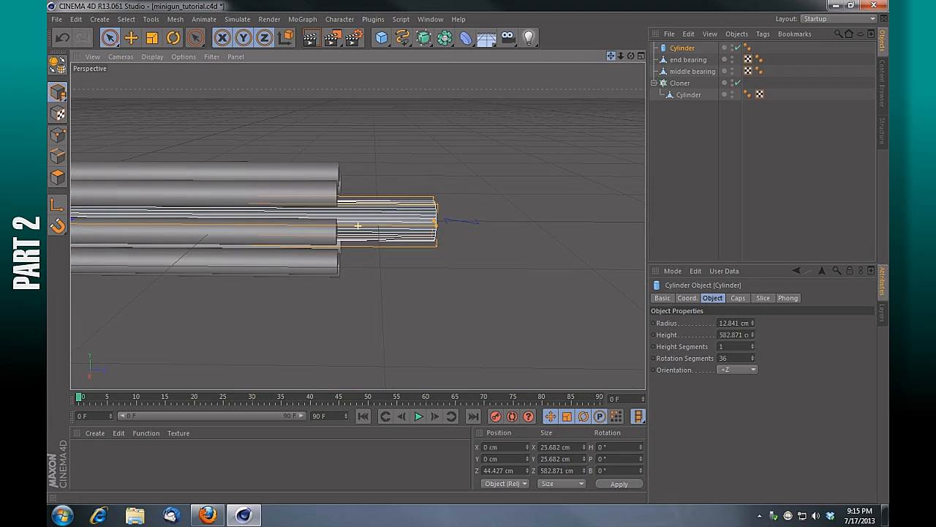
{"action": "left_click_drag", "start_coordinate": [437, 222], "coordinate": [408, 221]}
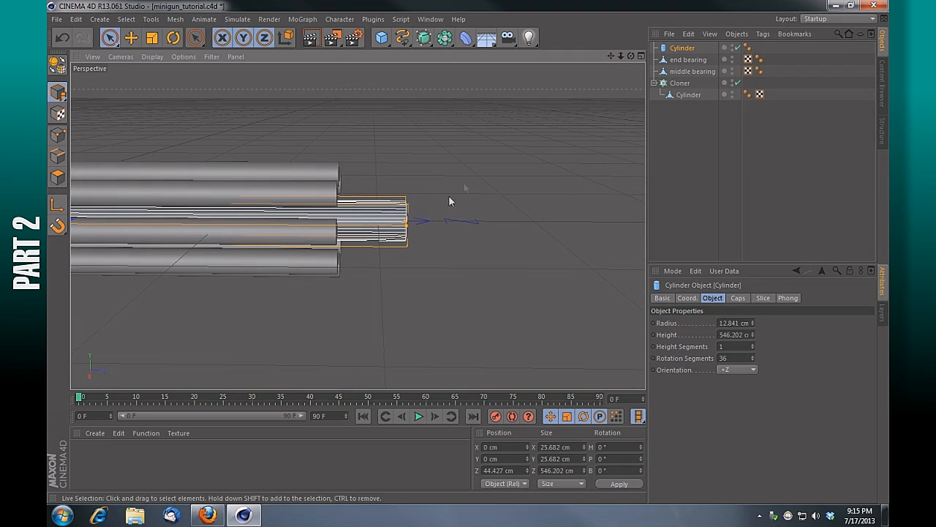
Shift the central cylinder along Z to about 22.6 cm and check its fit at both ends of the barrels.
{"action": "left_click_drag", "start_coordinate": [612, 55], "coordinate": [907, 57]}
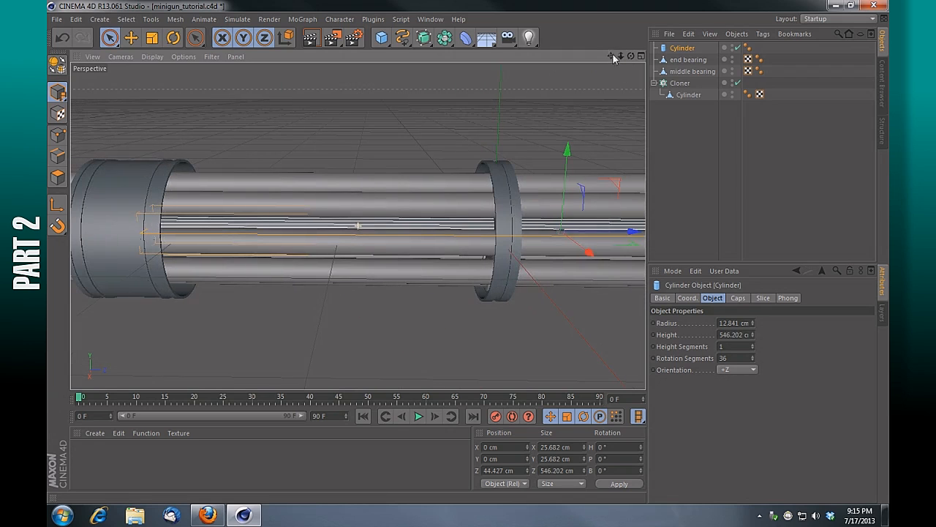
{"action": "left_click_drag", "start_coordinate": [631, 56], "coordinate": [450, 210]}
{"action": "left_click_drag", "start_coordinate": [630, 56], "coordinate": [357, 226]}
{"action": "left_click_drag", "start_coordinate": [613, 56], "coordinate": [527, 73]}
{"action": "left_click_drag", "start_coordinate": [631, 57], "coordinate": [490, 41]}
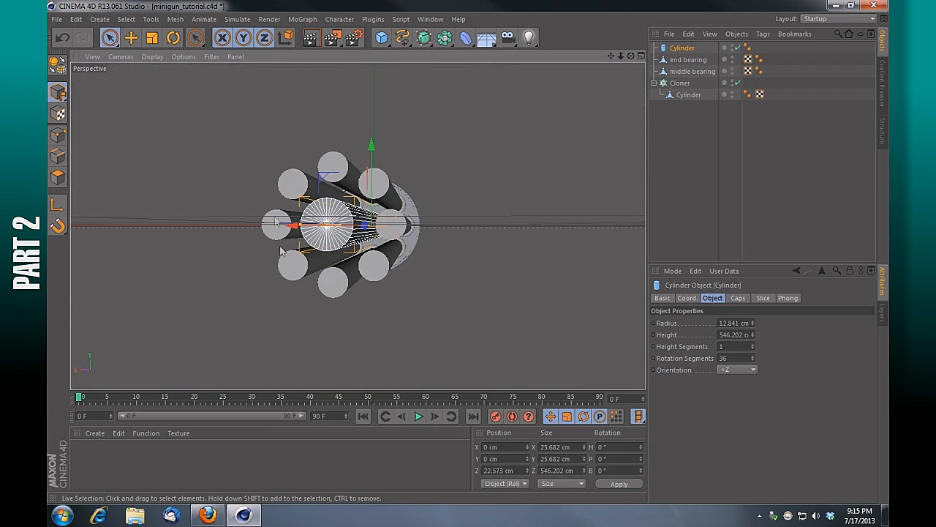
{"action": "left_click_drag", "start_coordinate": [633, 55], "coordinate": [757, 81]}
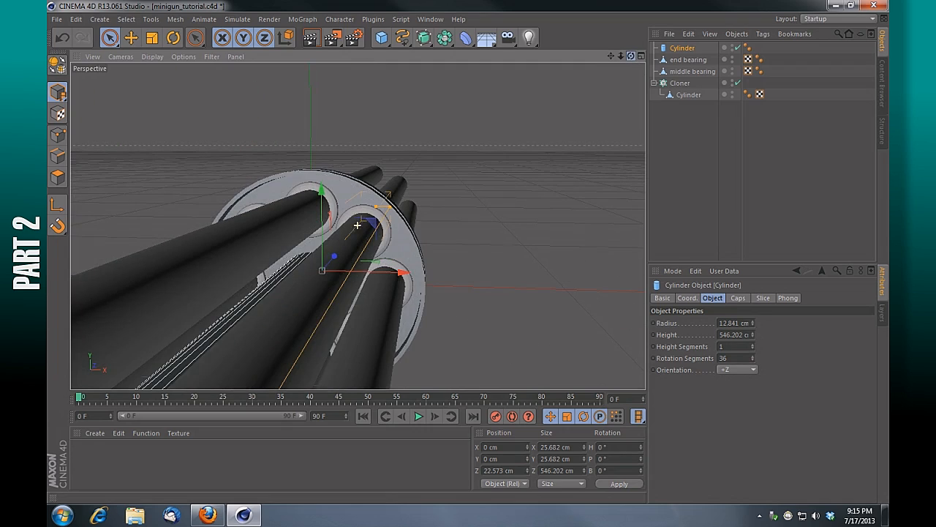
{"action": "left_click_drag", "start_coordinate": [622, 57], "coordinate": [699, 4]}
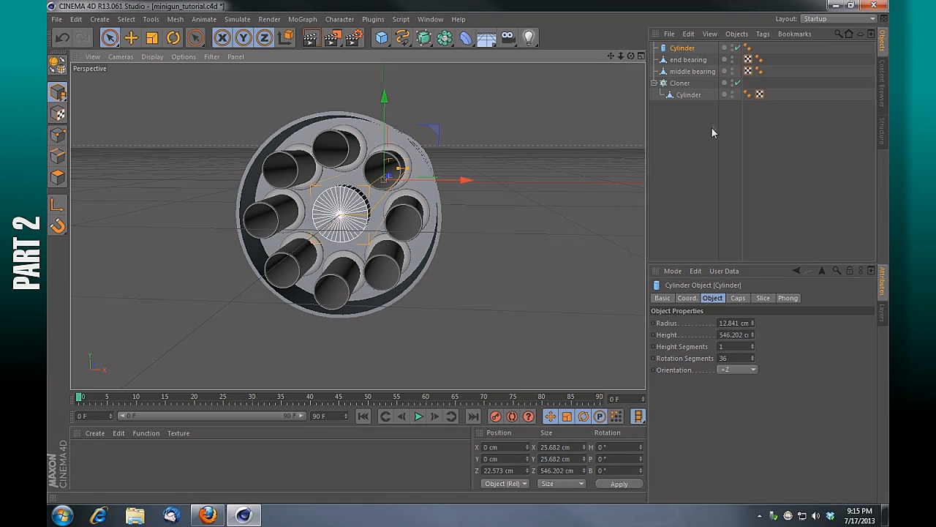
Rename the central cylinder as main rod and make it editable.
{"action": "double_click", "coordinate": [682, 48]}
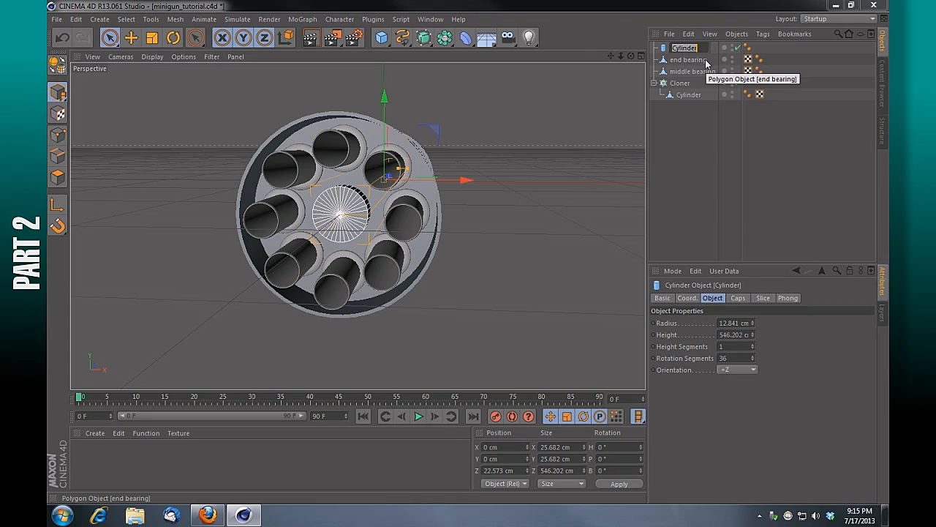
{"action": "type", "text": "main"}
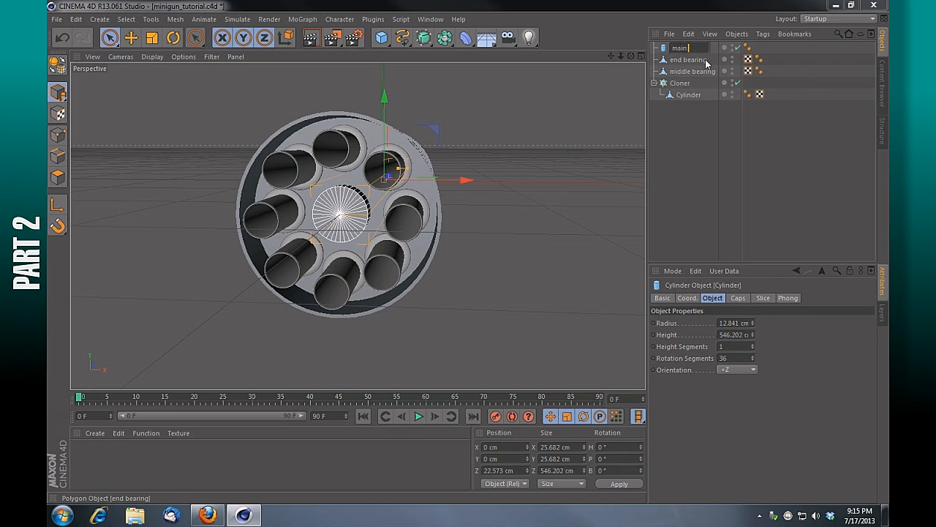
{"action": "type", "text": " rod"}
{"action": "key", "text": "Return"}
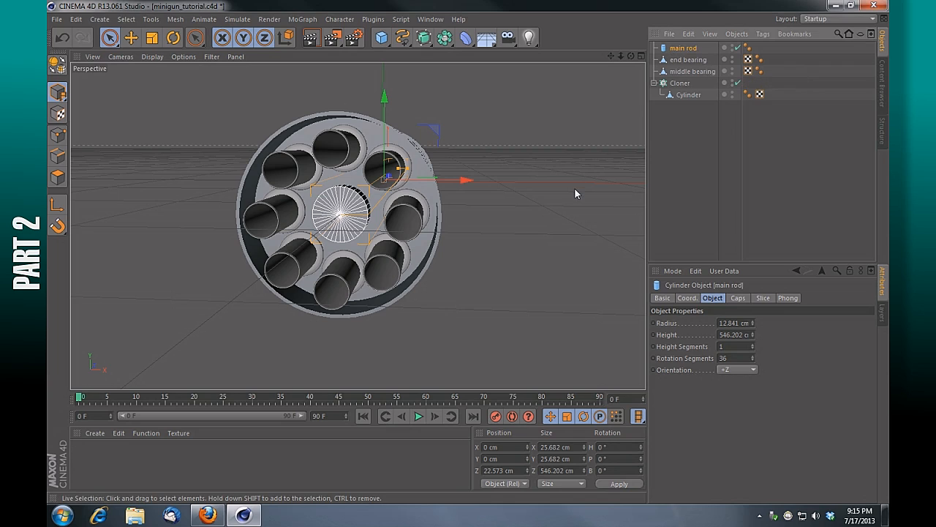
{"action": "key", "text": "c"}
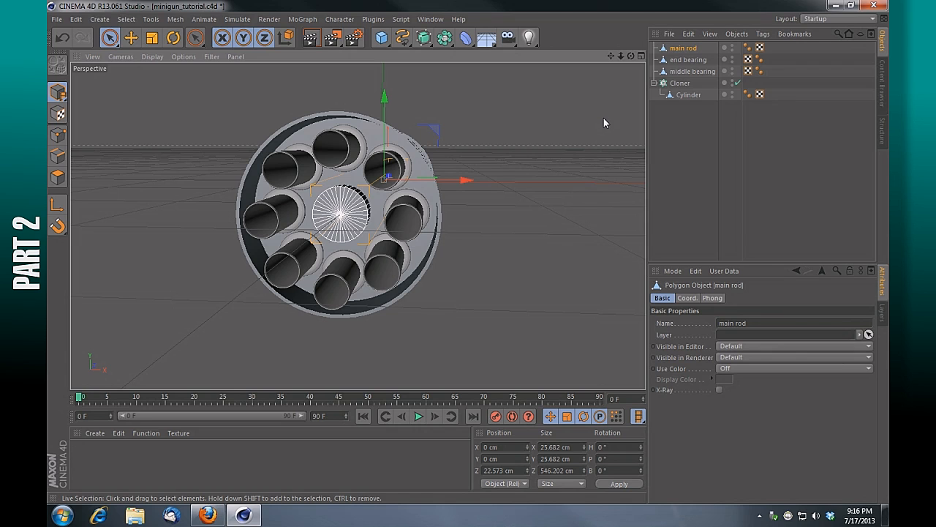
Isolate the main rod by hiding the end bearing and middle bearing and disabling the Cloner.
{"action": "mouse_move", "coordinate": [630, 55]}
{"action": "left_mouse_down"}
{"action": "mouse_move", "coordinate": [608, 62]}
{"action": "mouse_move", "coordinate": [630, 52]}
{"action": "left_mouse_up"}
{"action": "mouse_move", "coordinate": [358, 225]}
{"action": "left_mouse_down", "text": "alt"}
{"action": "mouse_move", "coordinate": [322, 223]}
{"action": "mouse_move", "coordinate": [359, 225]}
{"action": "left_mouse_up", "text": "alt"}
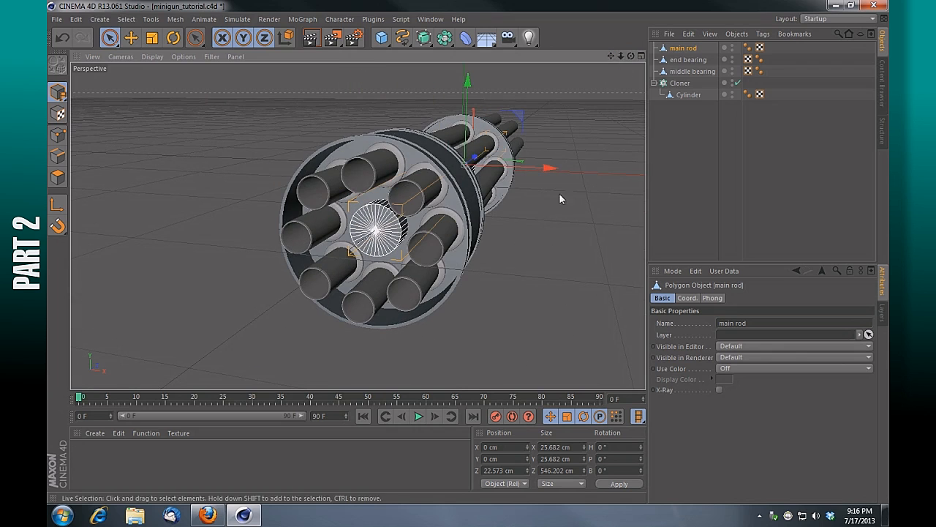
{"action": "left_click", "coordinate": [733, 47]}
{"action": "left_click", "coordinate": [733, 47]}
{"action": "left_click", "coordinate": [733, 47]}
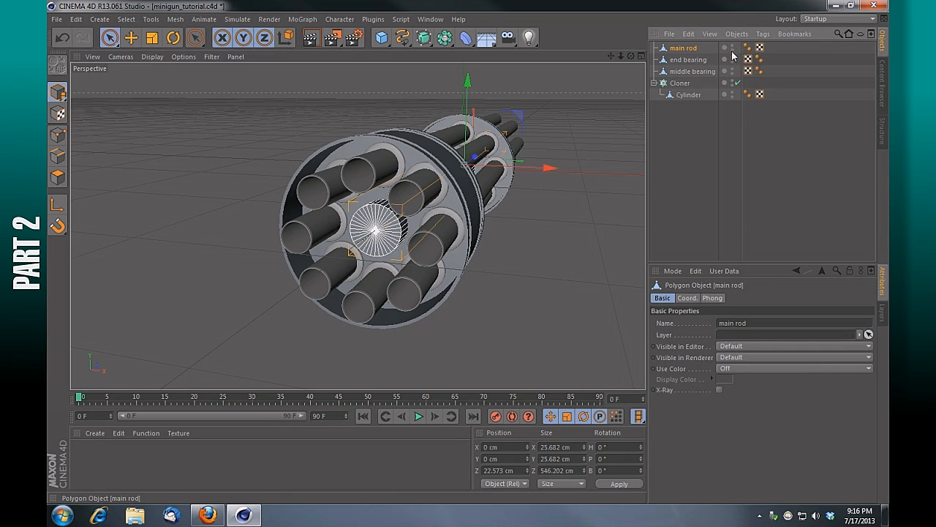
{"action": "left_click", "coordinate": [733, 59]}
{"action": "left_click", "coordinate": [733, 59]}
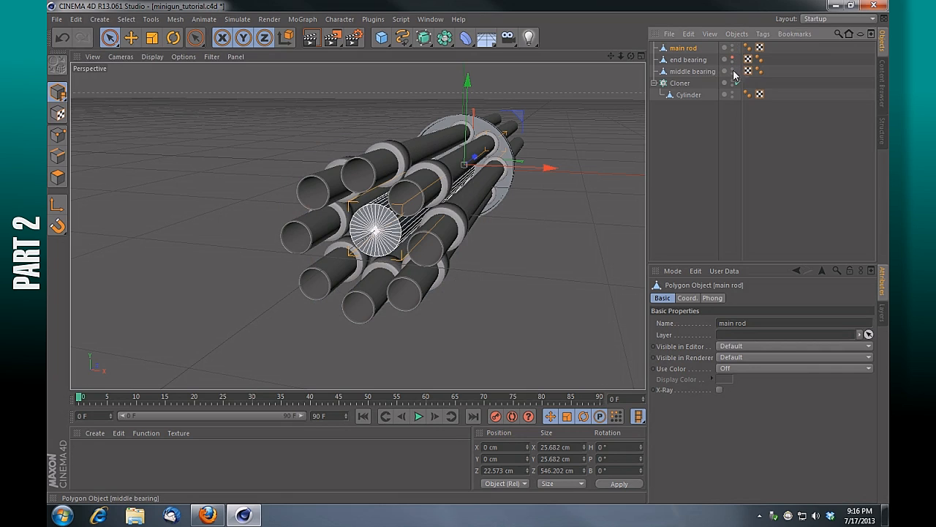
{"action": "left_click", "coordinate": [733, 71]}
{"action": "left_click", "coordinate": [733, 71]}
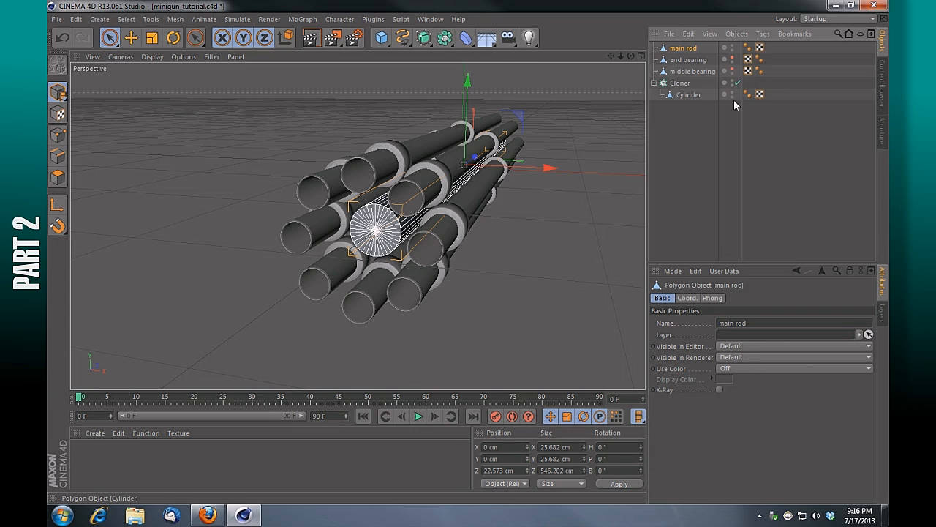
{"action": "left_click", "coordinate": [736, 83]}
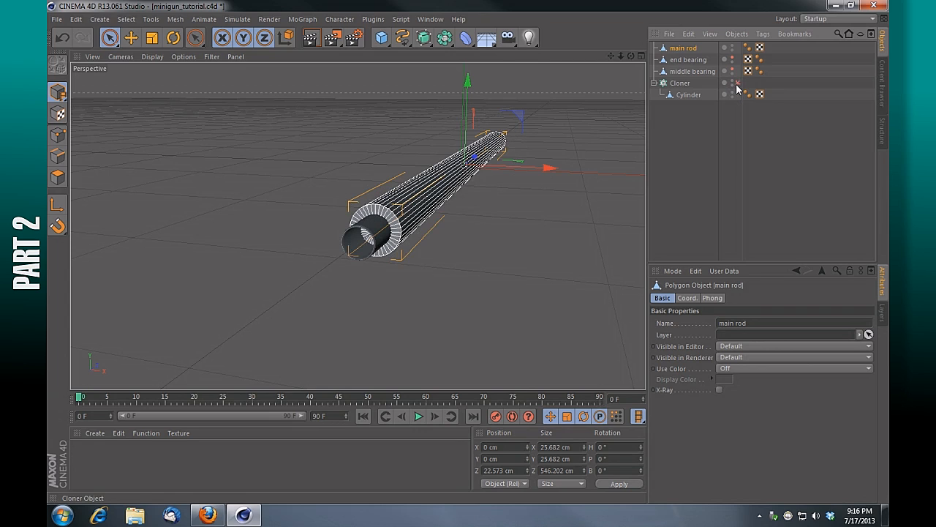
Switch to polygon editing and loop-select the long outer side faces of the main rod.
{"action": "left_click_drag", "start_coordinate": [633, 56], "coordinate": [609, 68]}
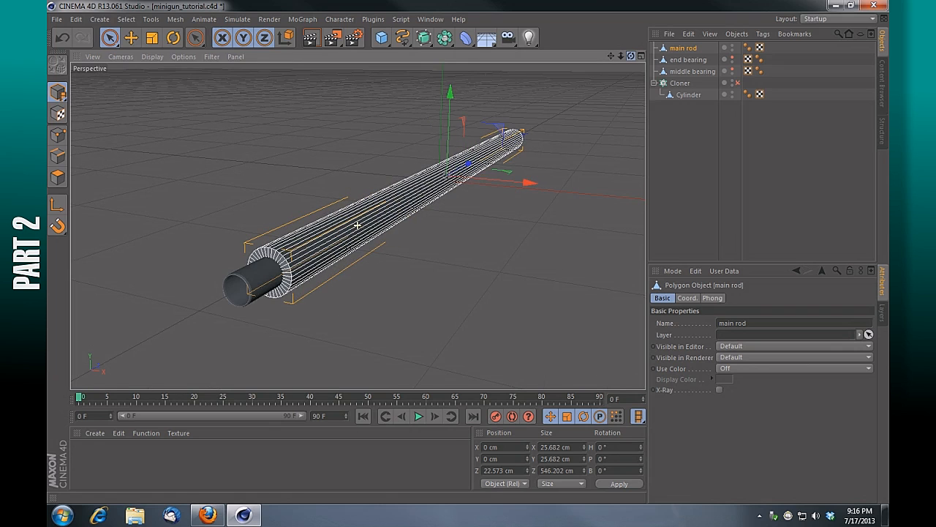
{"action": "left_click_drag", "start_coordinate": [608, 68], "coordinate": [645, 38]}
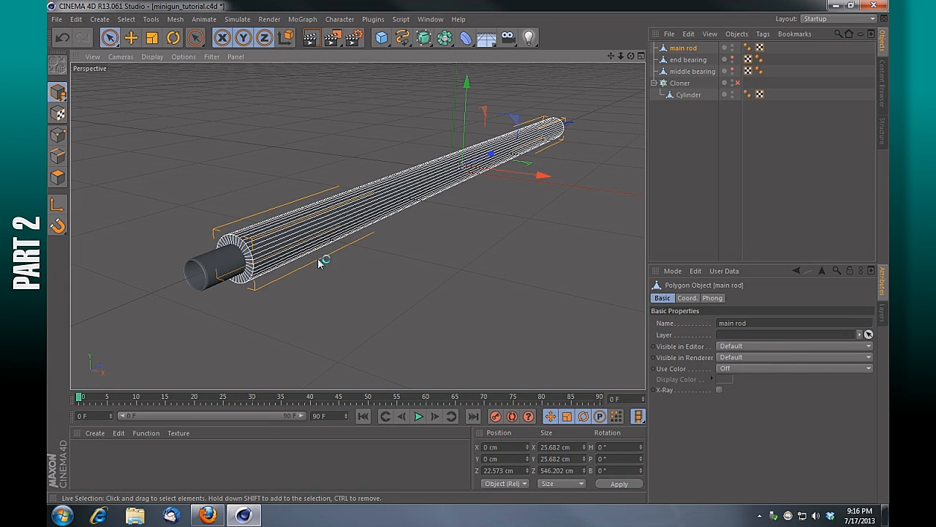
{"action": "left_click", "coordinate": [57, 178]}
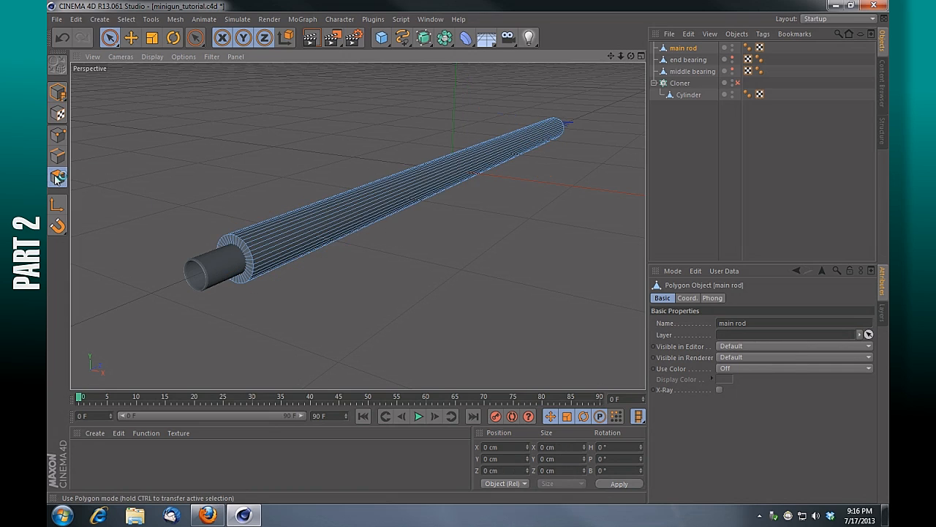
{"action": "left_click", "coordinate": [126, 20]}
{"action": "left_click", "coordinate": [154, 99]}
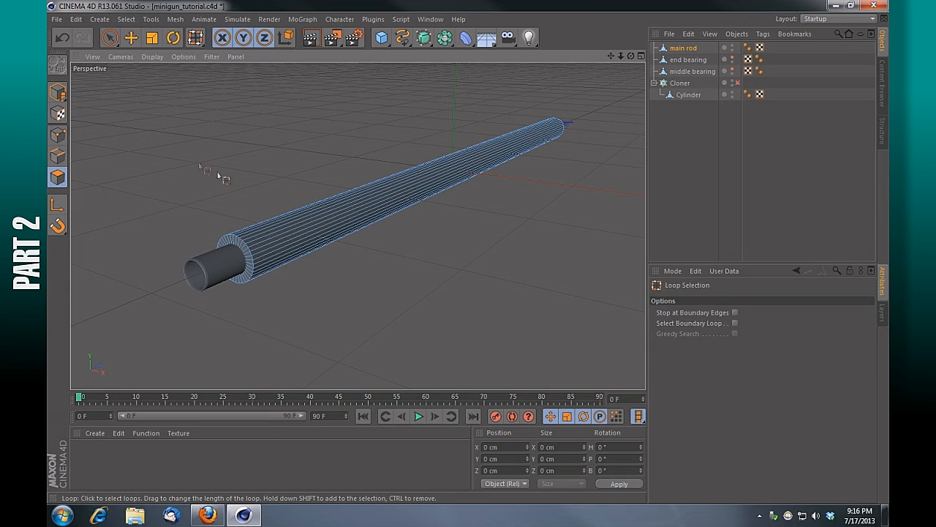
{"action": "left_click", "coordinate": [308, 230]}
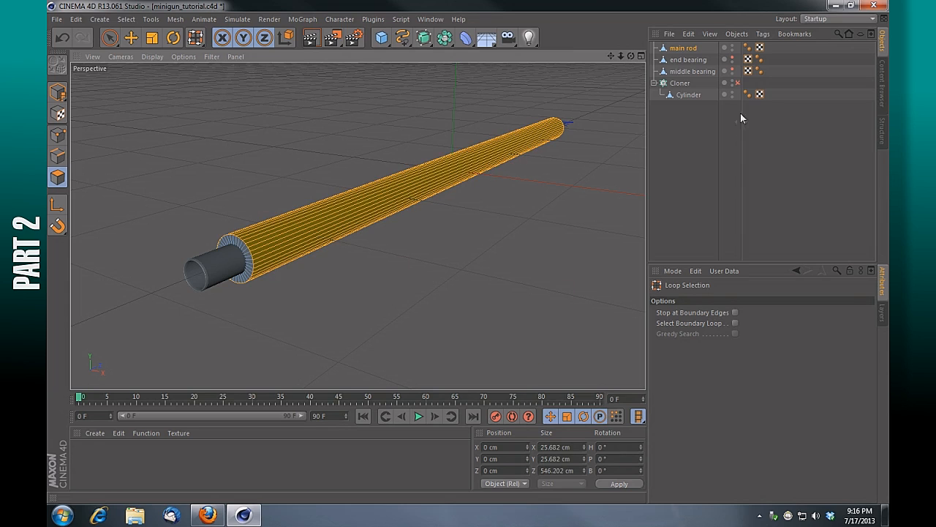
Show the end and middle bearings and cut Knife loops, restricted to the selection, around the main rod at both faces of the end bearing.
{"action": "left_click", "coordinate": [733, 60]}
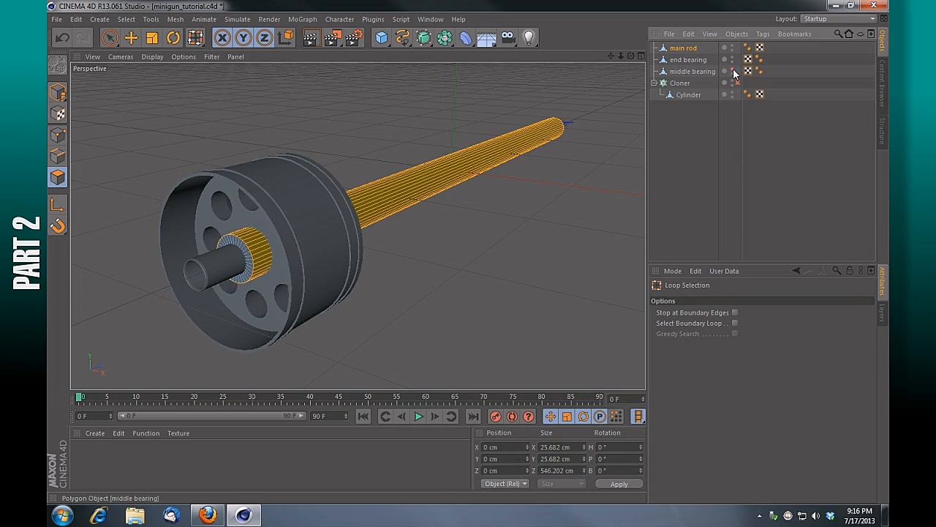
{"action": "left_click", "coordinate": [732, 71]}
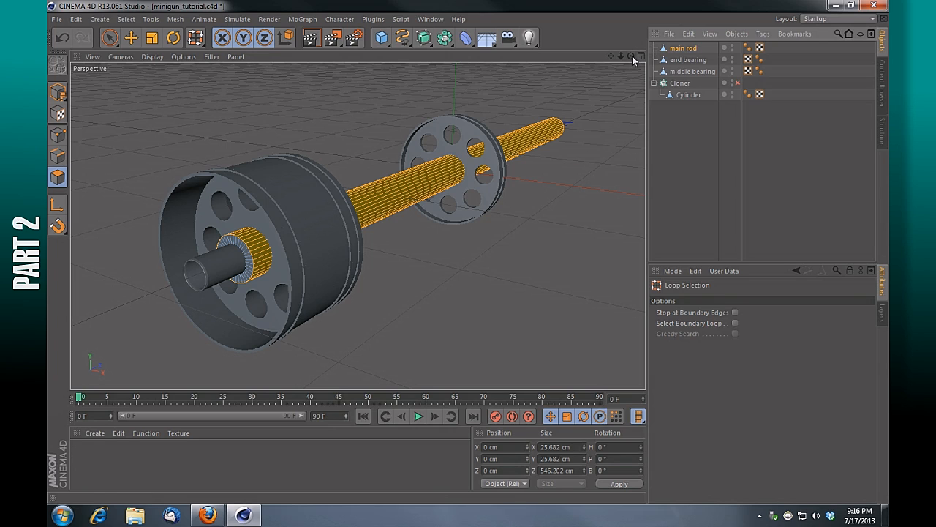
{"action": "right_click", "coordinate": [151, 123]}
{"action": "left_click", "coordinate": [187, 156]}
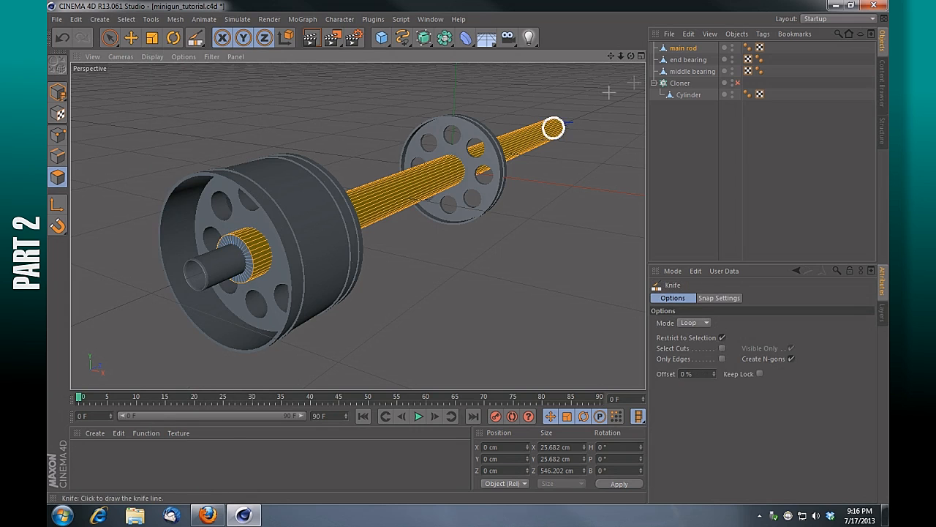
{"action": "scroll", "coordinate": [222, 238], "scroll_direction": "up", "scroll_amount": 4}
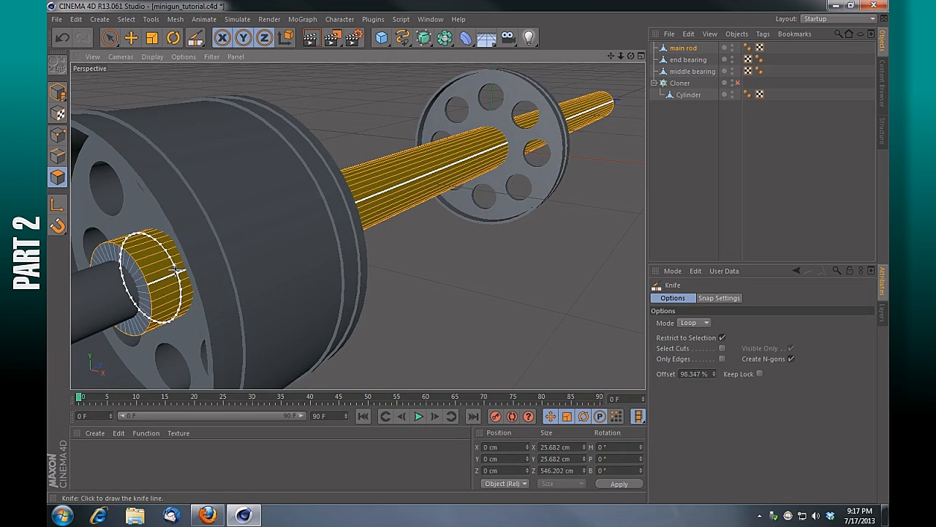
{"action": "left_click_drag", "start_coordinate": [631, 57], "coordinate": [358, 225]}
{"action": "left_click_drag", "start_coordinate": [612, 56], "coordinate": [358, 226]}
{"action": "left_click_drag", "start_coordinate": [620, 57], "coordinate": [358, 225]}
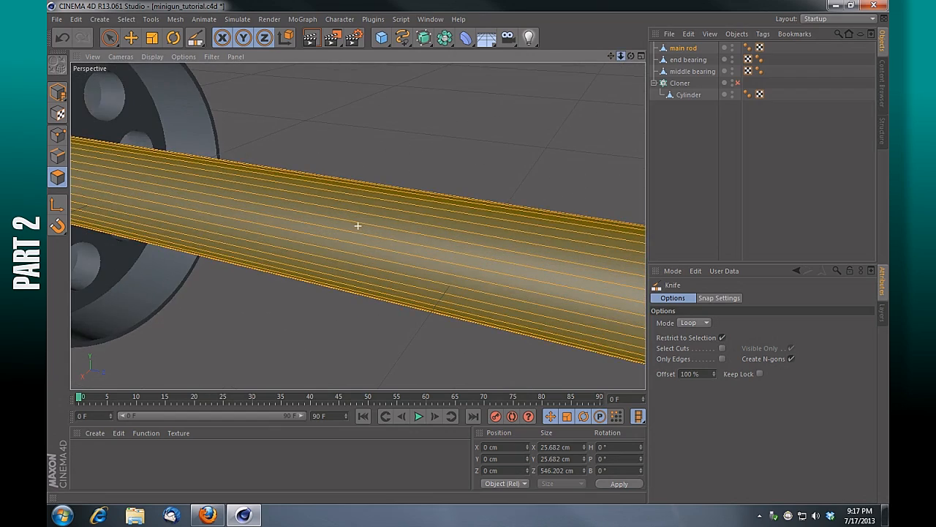
{"action": "left_click_drag", "start_coordinate": [611, 56], "coordinate": [359, 223]}
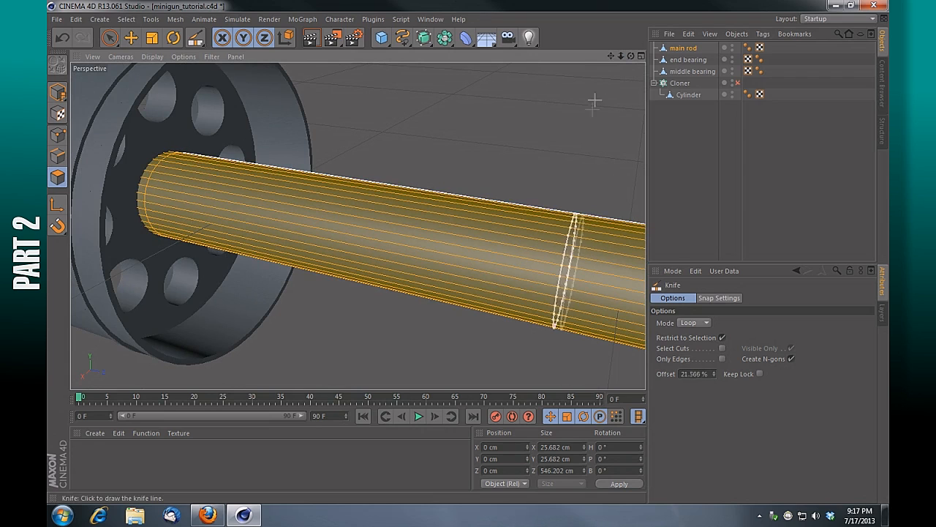
Cut Knife loops around the main rod where it meets the front and back faces of the middle bearing.
{"action": "left_click_drag", "start_coordinate": [622, 56], "coordinate": [358, 226]}
{"action": "left_click_drag", "start_coordinate": [611, 56], "coordinate": [358, 226]}
{"action": "left_click_drag", "start_coordinate": [621, 56], "coordinate": [359, 225]}
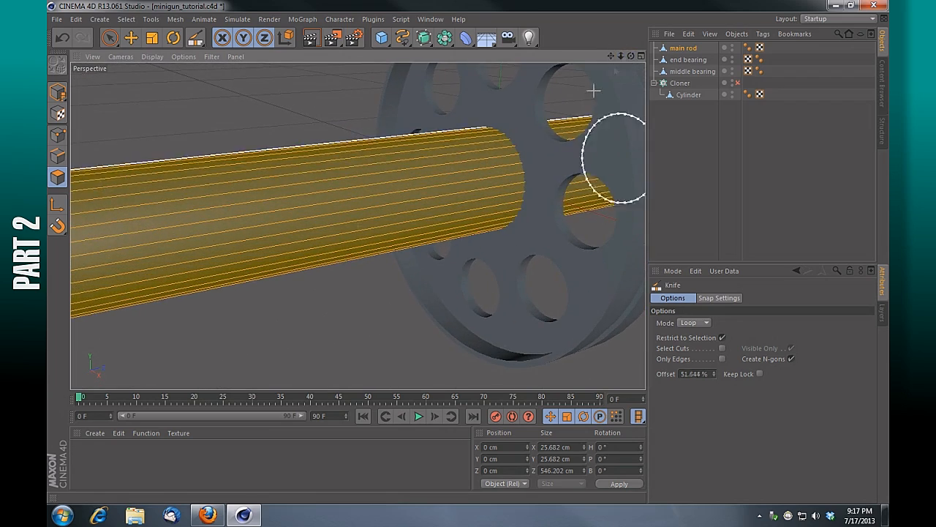
{"action": "left_click", "coordinate": [508, 149]}
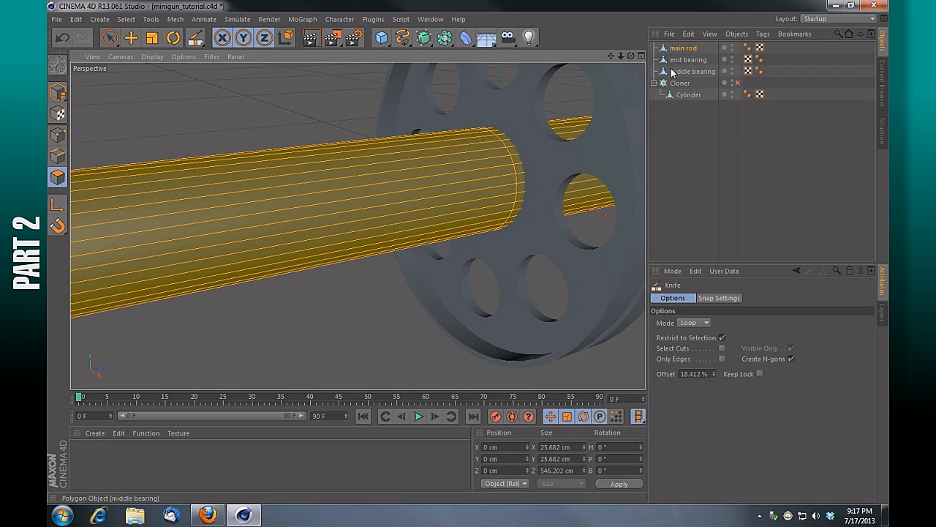
{"action": "left_click_drag", "start_coordinate": [630, 56], "coordinate": [358, 224]}
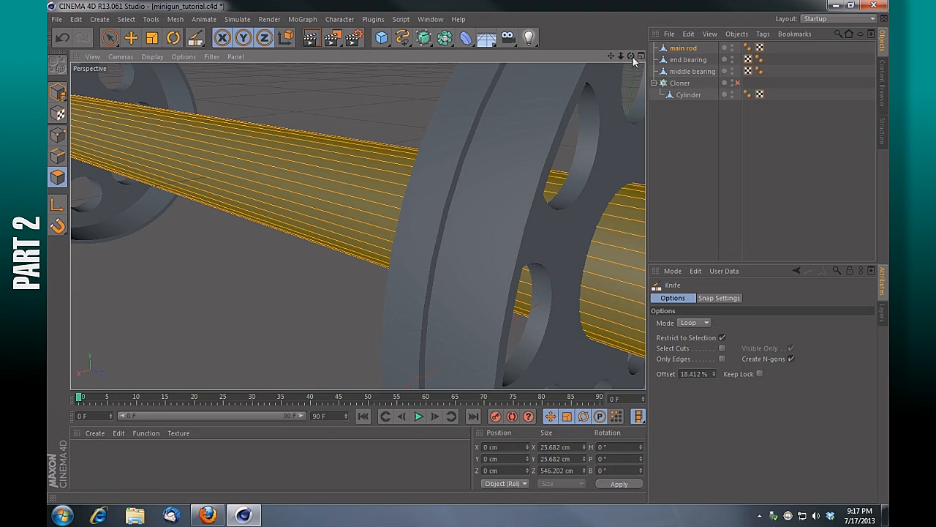
{"action": "left_click_drag", "start_coordinate": [621, 56], "coordinate": [358, 225]}
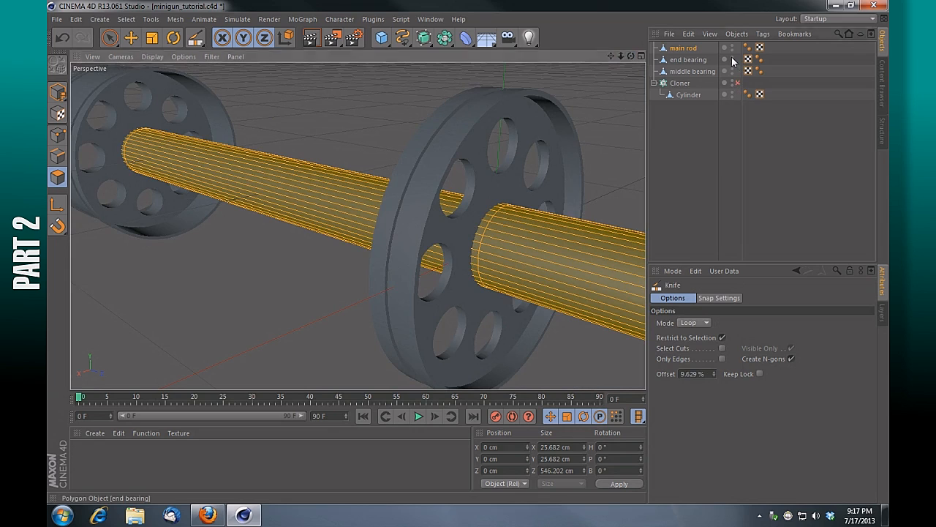
Hide both bearings, clear the selection, and loop-select the two narrow bands cut into the main rod at the bearing positions.
{"action": "left_click", "coordinate": [732, 57]}
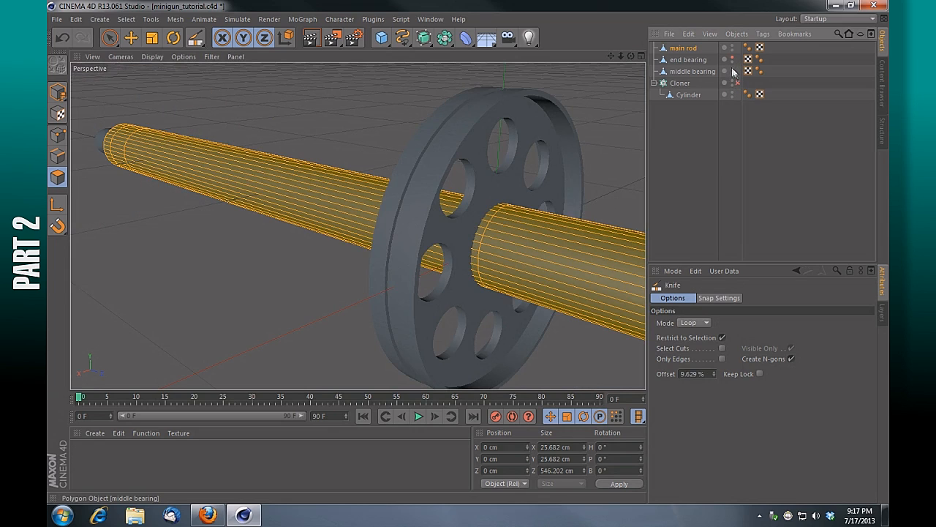
{"action": "left_click", "coordinate": [732, 70]}
{"action": "left_click", "coordinate": [109, 37]}
{"action": "left_click", "coordinate": [158, 55]}
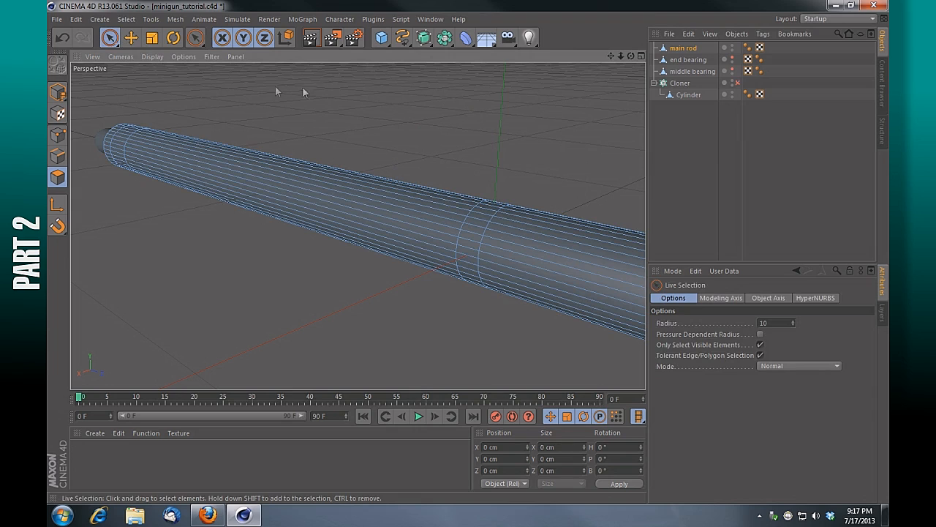
{"action": "left_click", "coordinate": [126, 21]}
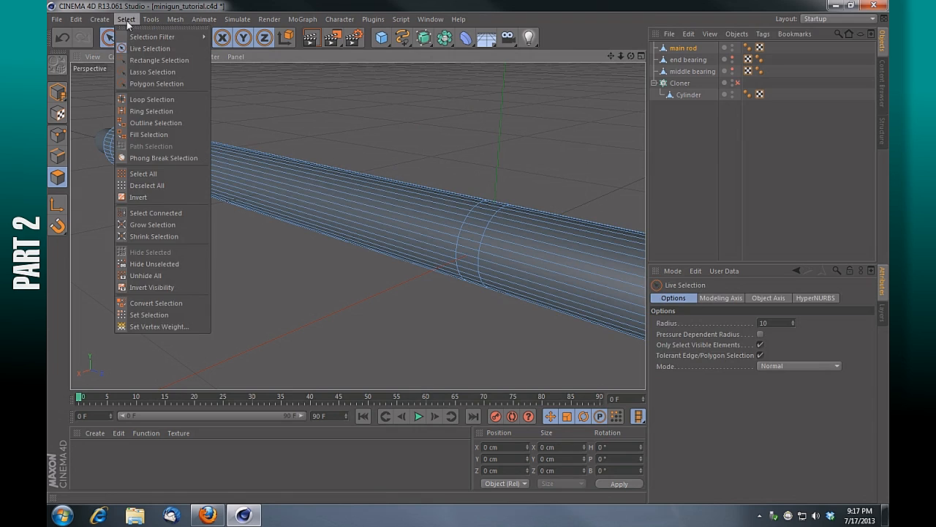
{"action": "left_click", "coordinate": [139, 98]}
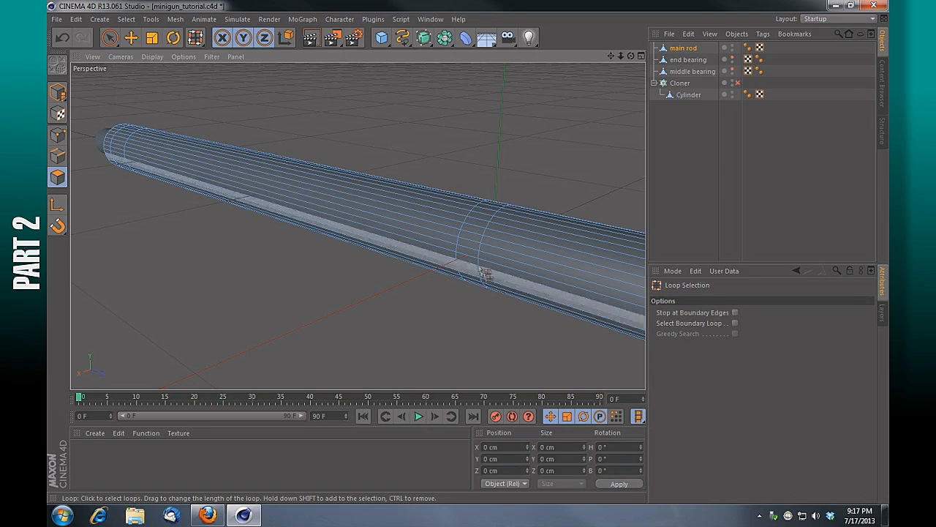
{"action": "left_click", "coordinate": [470, 253]}
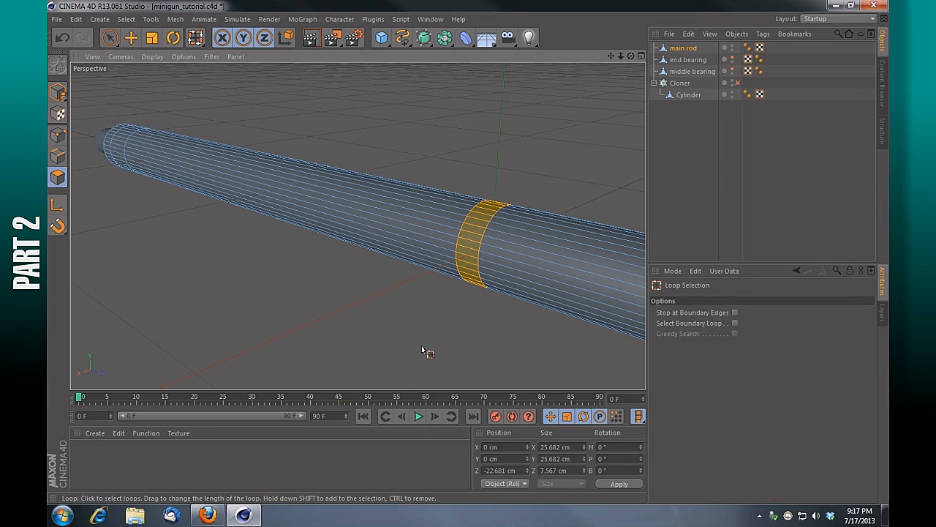
{"action": "left_click", "coordinate": [121, 161], "text": "shift"}
Show both bearings again and extrude the two selected main rod bands outward by about 3.8 cm to form collars.
{"action": "left_click_drag", "start_coordinate": [631, 57], "coordinate": [300, 58]}
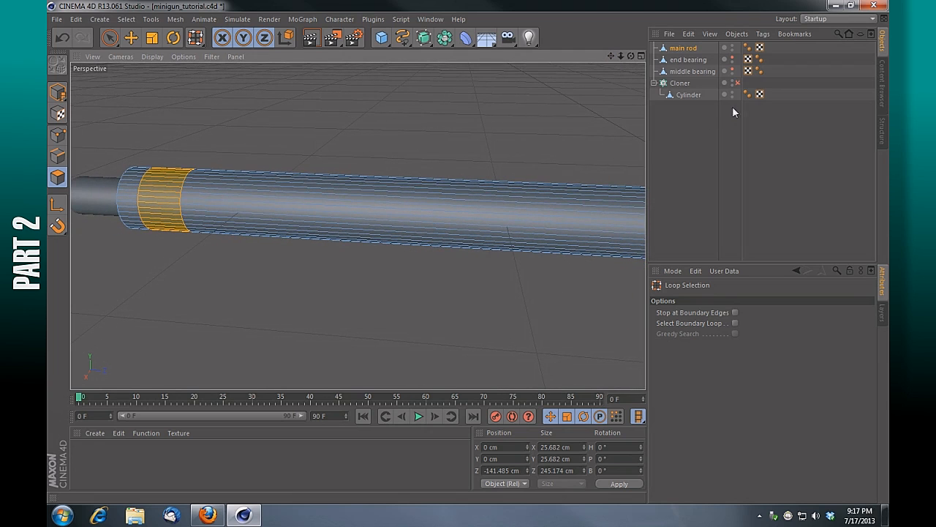
{"action": "left_click", "coordinate": [737, 82]}
{"action": "left_click", "coordinate": [733, 58]}
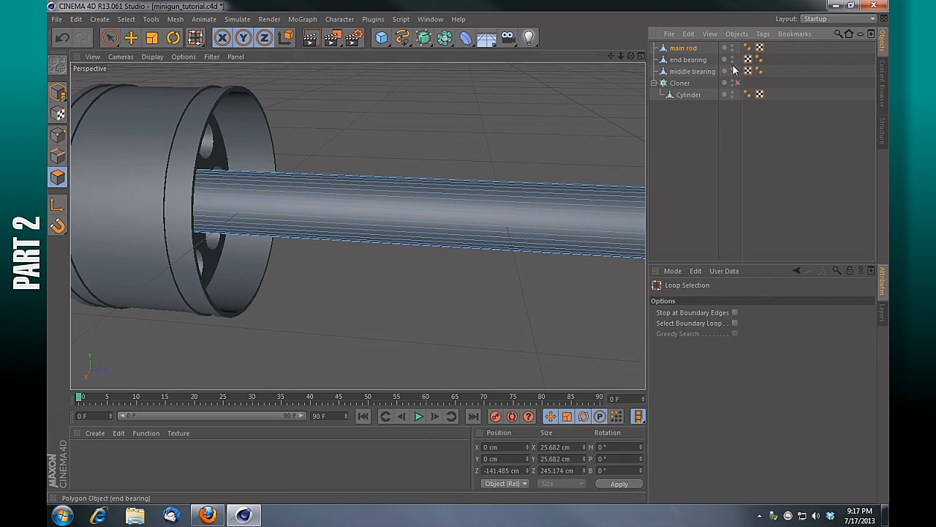
{"action": "left_click", "coordinate": [732, 71]}
{"action": "left_click_drag", "start_coordinate": [631, 56], "coordinate": [759, 41]}
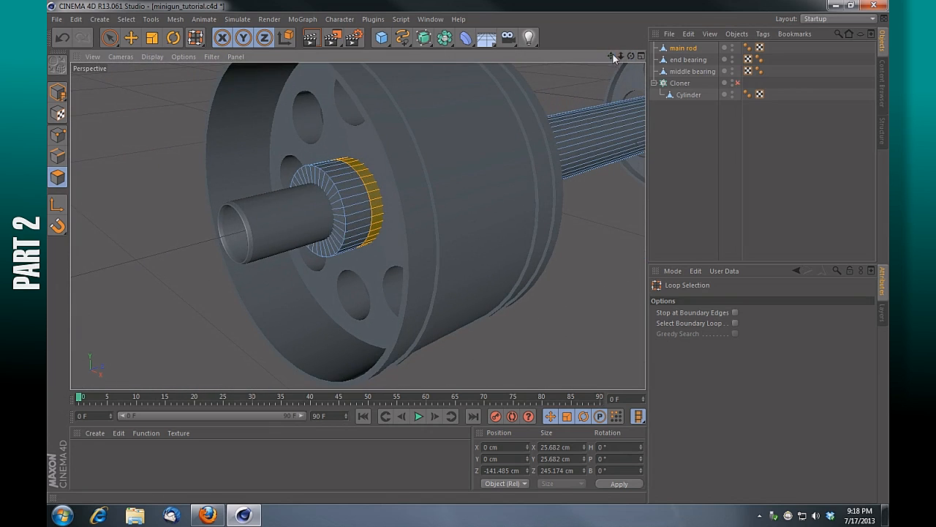
{"action": "right_click", "coordinate": [128, 219]}
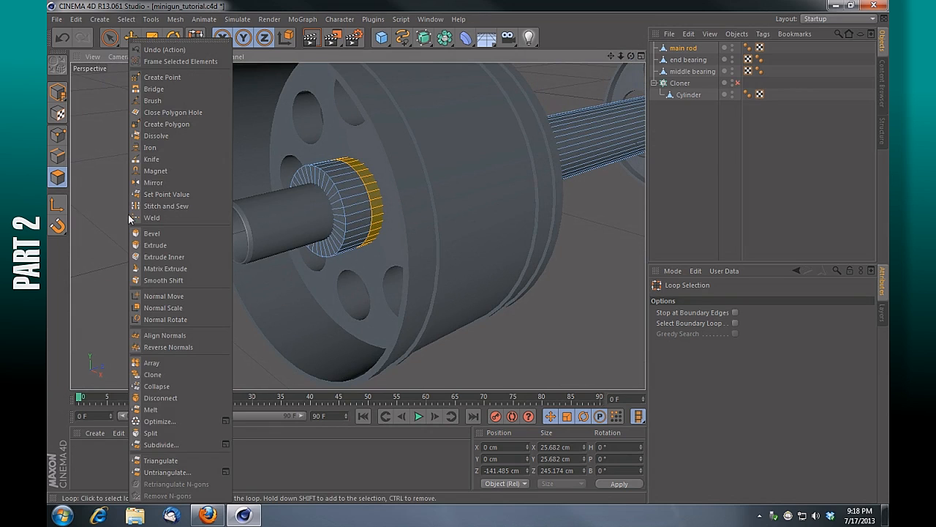
{"action": "left_click", "coordinate": [150, 245]}
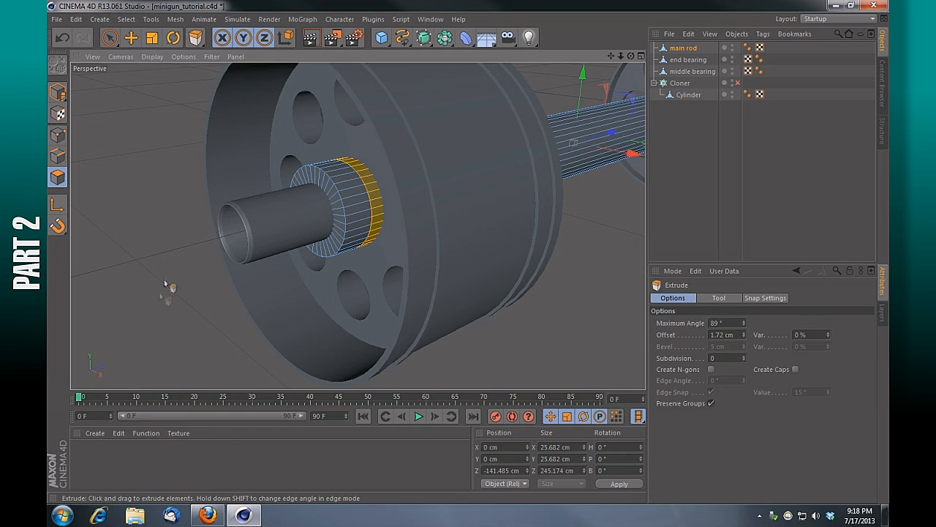
{"action": "left_click_drag", "start_coordinate": [150, 245], "coordinate": [178, 245]}
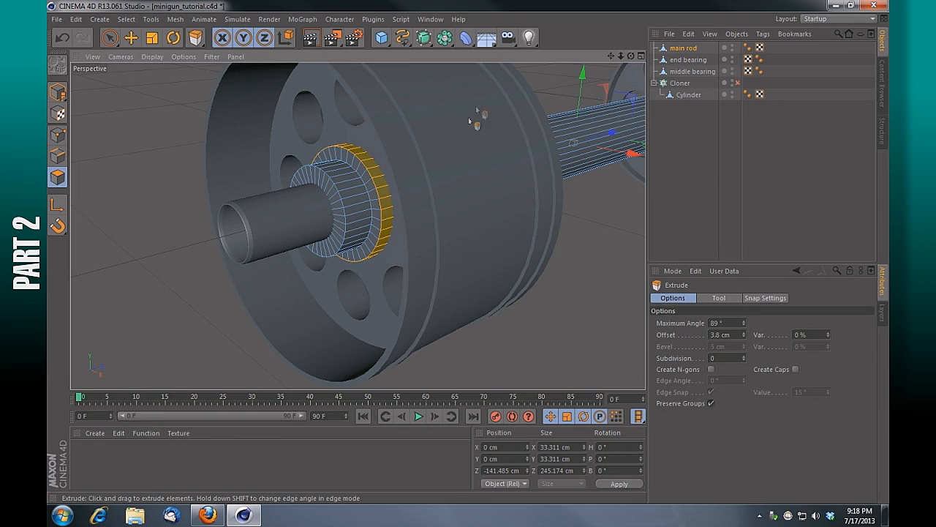
Enable the Cloner and check the clearance between the main rod's extruded collar and the surrounding barrels.
{"action": "left_click_drag", "start_coordinate": [631, 56], "coordinate": [596, 61]}
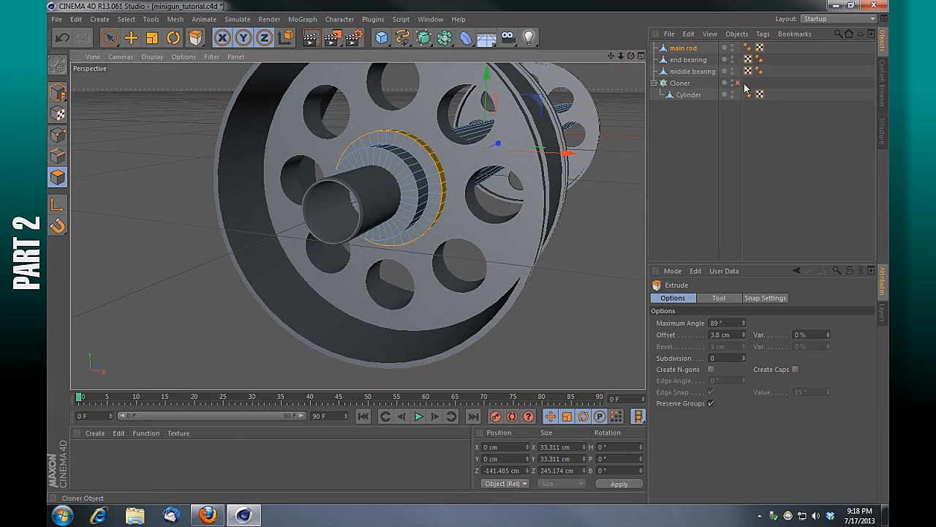
{"action": "left_click", "coordinate": [737, 82]}
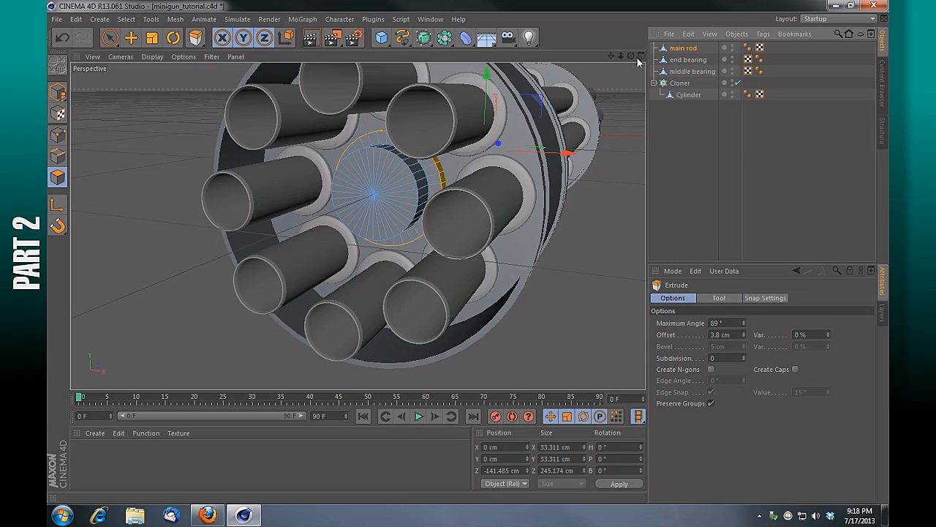
{"action": "left_click_drag", "start_coordinate": [631, 58], "coordinate": [647, 69]}
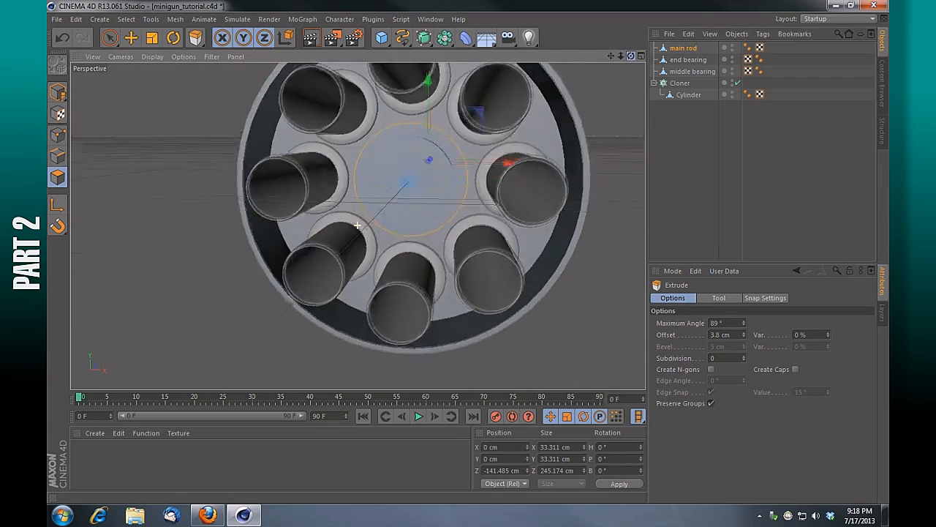
{"action": "mouse_move", "coordinate": [631, 56]}
{"action": "left_mouse_down"}
{"action": "mouse_move", "coordinate": [625, 84]}
{"action": "mouse_move", "coordinate": [631, 71]}
{"action": "left_mouse_up"}
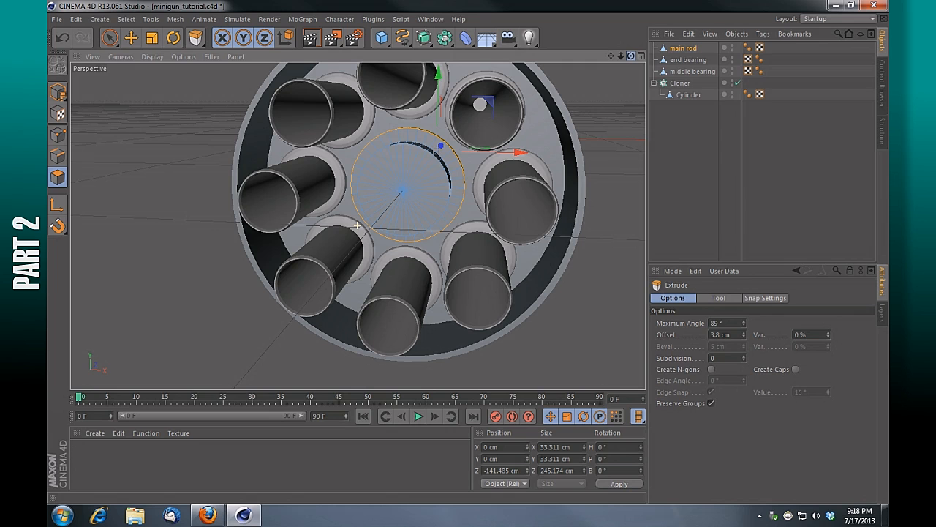
{"action": "mouse_move", "coordinate": [357, 226]}
{"action": "left_mouse_down", "text": "alt"}
{"action": "mouse_move", "coordinate": [374, 224]}
{"action": "mouse_move", "coordinate": [357, 225]}
{"action": "left_mouse_up", "text": "alt"}
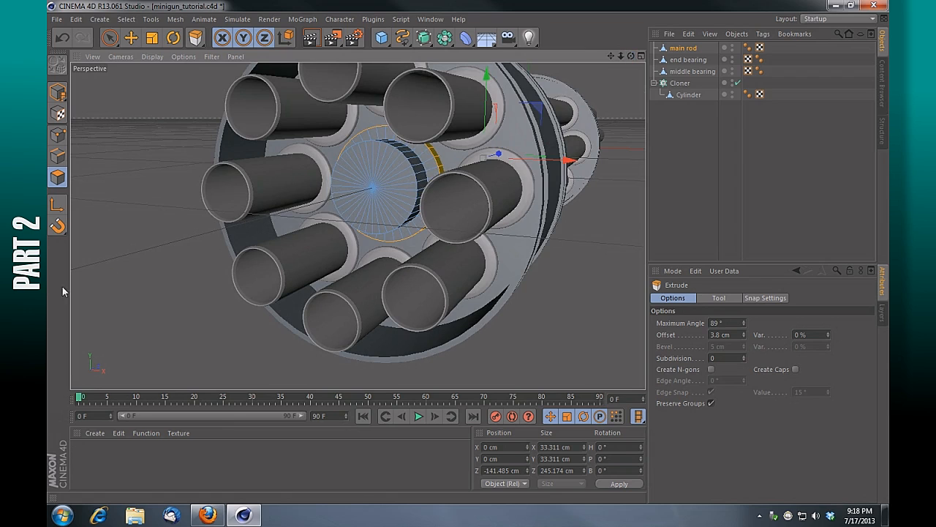
Bevel the selected collar faces with about 0.458 cm extrusion and 0.77 cm inner offset, and inspect them with the Cloner toggled off and on.
{"action": "right_click", "coordinate": [125, 282]}
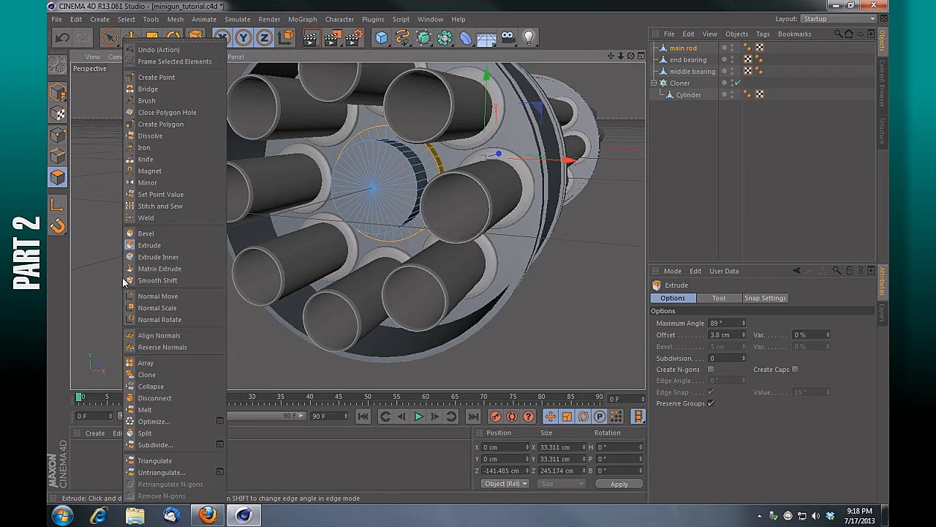
{"action": "left_click", "coordinate": [146, 233]}
{"action": "left_click_drag", "start_coordinate": [358, 226], "coordinate": [357, 226], "text": "alt"}
{"action": "left_click_drag", "start_coordinate": [621, 56], "coordinate": [602, 90]}
{"action": "mouse_move", "coordinate": [102, 300]}
{"action": "left_mouse_down"}
{"action": "mouse_move", "coordinate": [70, 300]}
{"action": "mouse_move", "coordinate": [119, 300]}
{"action": "left_mouse_up"}
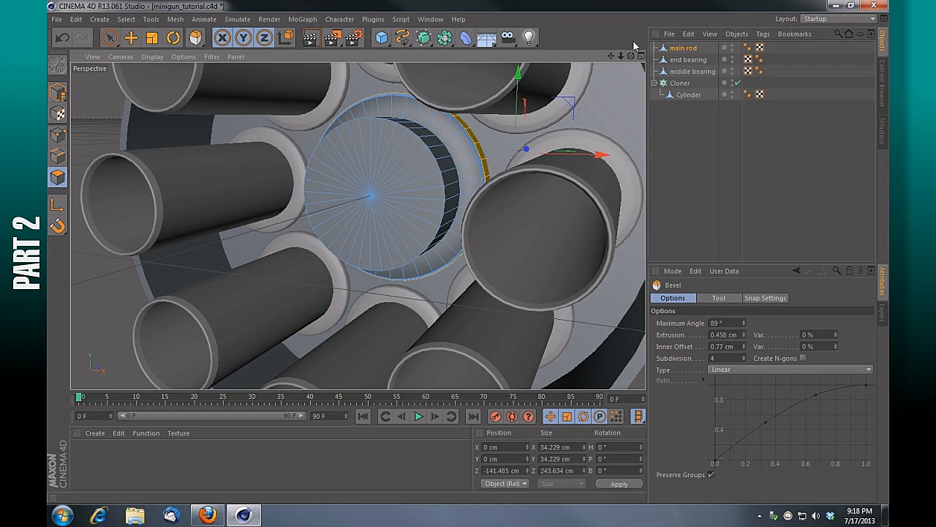
{"action": "mouse_move", "coordinate": [621, 56]}
{"action": "left_mouse_down"}
{"action": "mouse_move", "coordinate": [635, 61]}
{"action": "mouse_move", "coordinate": [585, 70]}
{"action": "mouse_move", "coordinate": [634, 59]}
{"action": "mouse_move", "coordinate": [615, 73]}
{"action": "mouse_move", "coordinate": [633, 56]}
{"action": "left_mouse_up"}
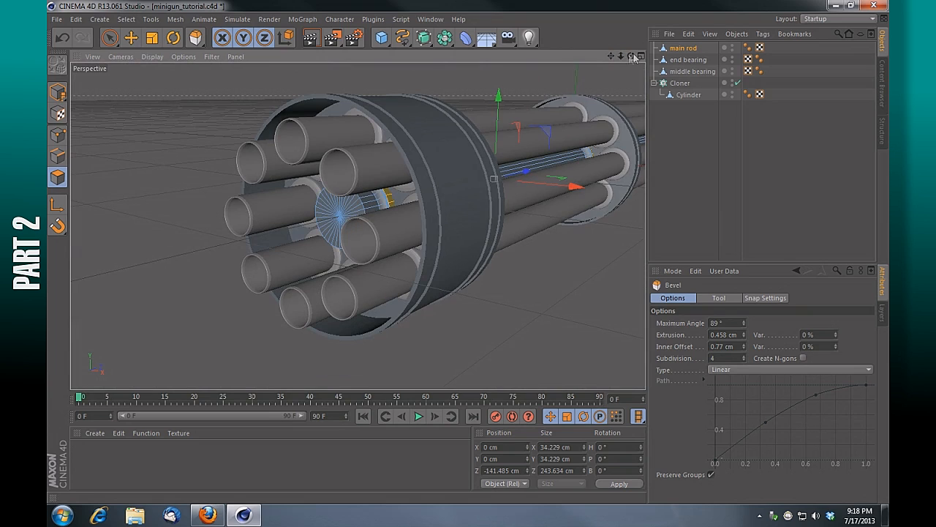
{"action": "left_click", "coordinate": [737, 83]}
{"action": "left_click", "coordinate": [737, 83]}
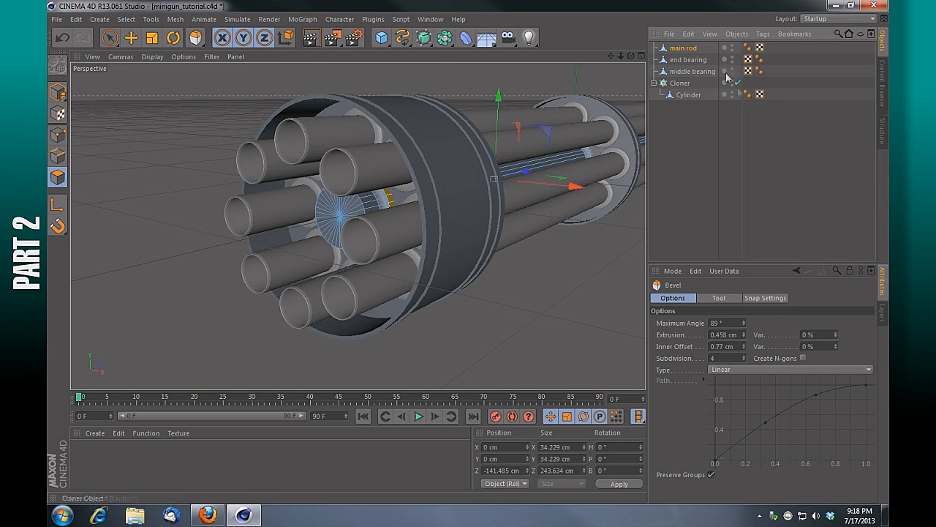
Render a preview of the bevelled collars and loop-select the faces of the main rod's front end cap.
{"action": "left_click", "coordinate": [311, 36]}
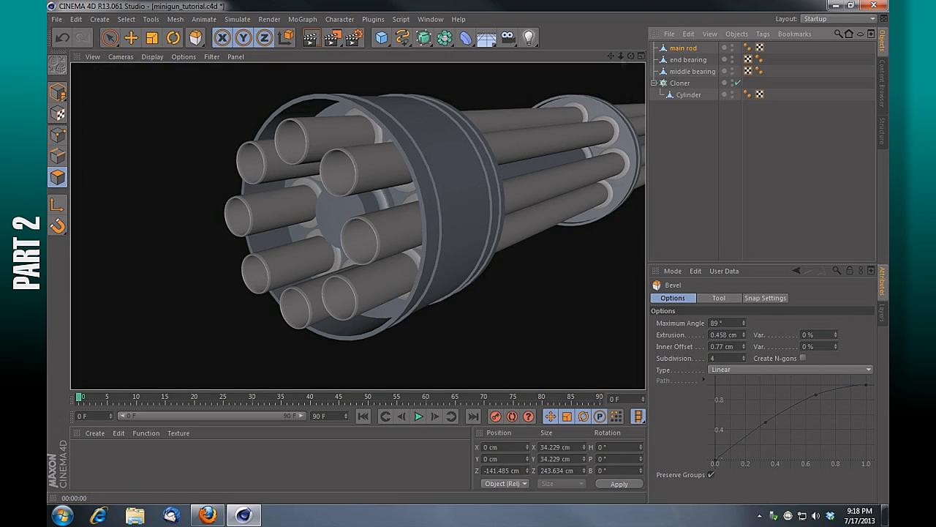
{"action": "left_click_drag", "start_coordinate": [621, 56], "coordinate": [622, 57]}
{"action": "left_click_drag", "start_coordinate": [510, 173], "coordinate": [490, 83], "text": "alt"}
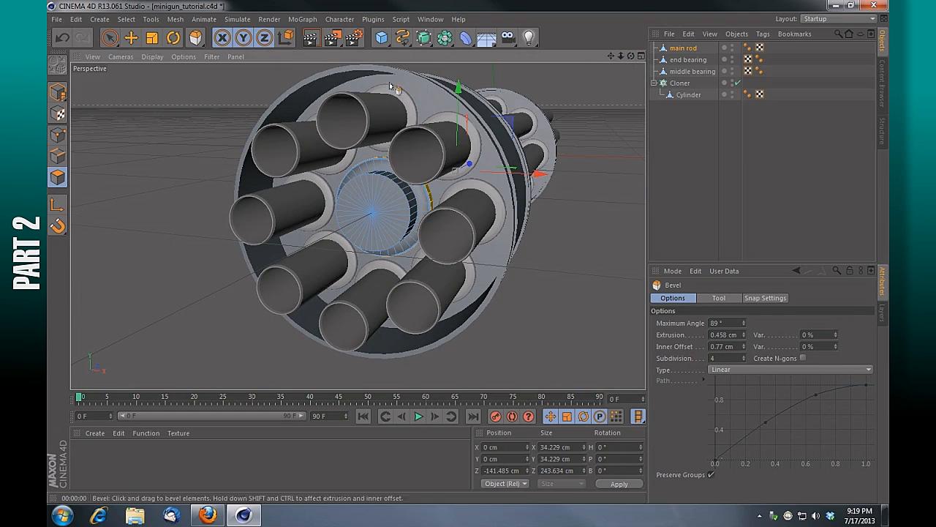
{"action": "left_click_drag", "start_coordinate": [111, 39], "coordinate": [175, 56]}
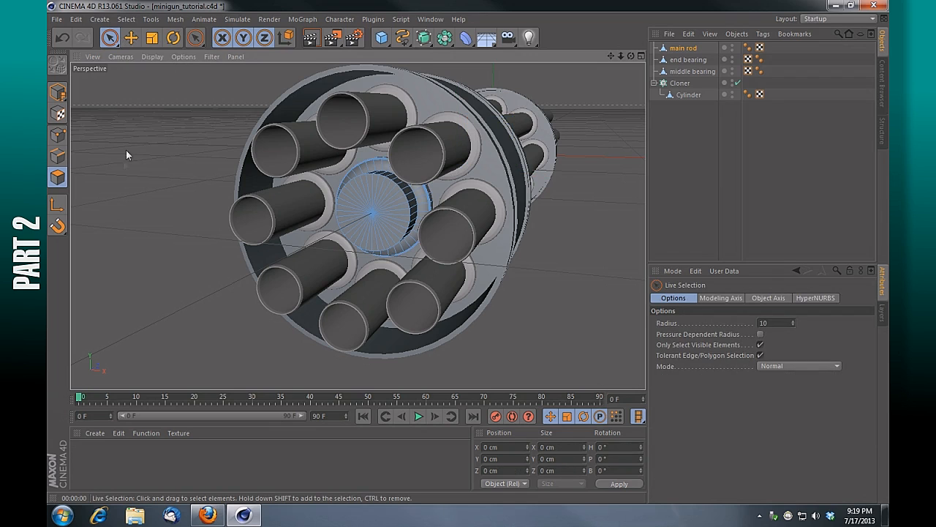
{"action": "left_click", "coordinate": [127, 19]}
{"action": "left_click", "coordinate": [151, 99]}
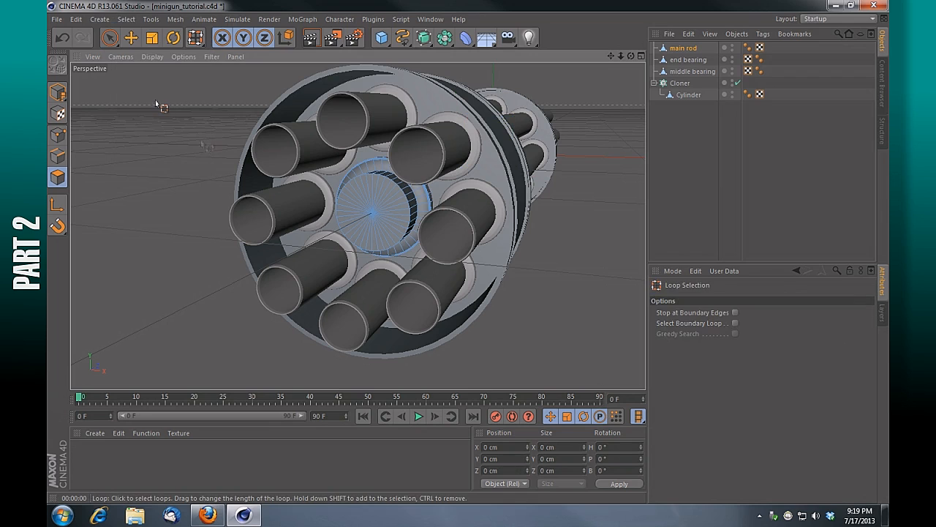
{"action": "left_click", "coordinate": [359, 212]}
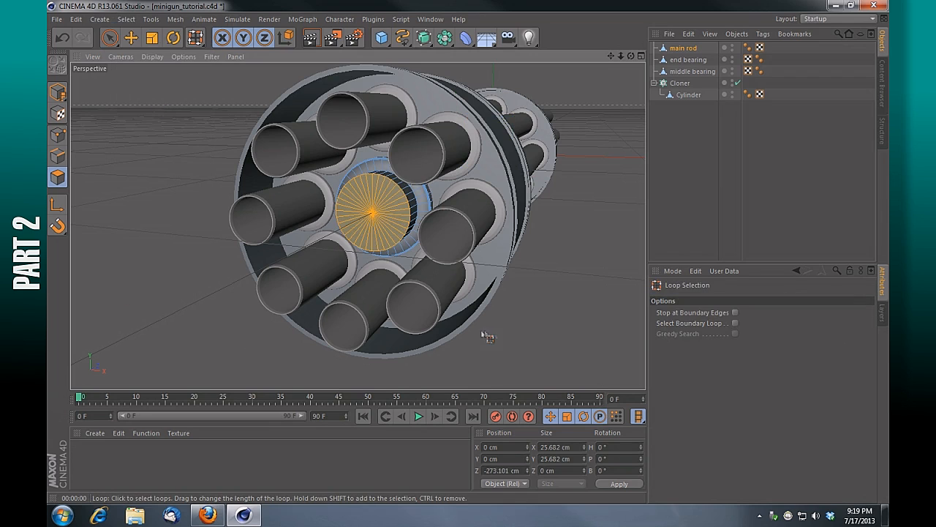
Bevel the main rod's front cap with 8.237 cm extrusion and 9.3 cm inner offset, and render a preview of the rounded tip.
{"action": "left_click_drag", "start_coordinate": [620, 57], "coordinate": [580, 58]}
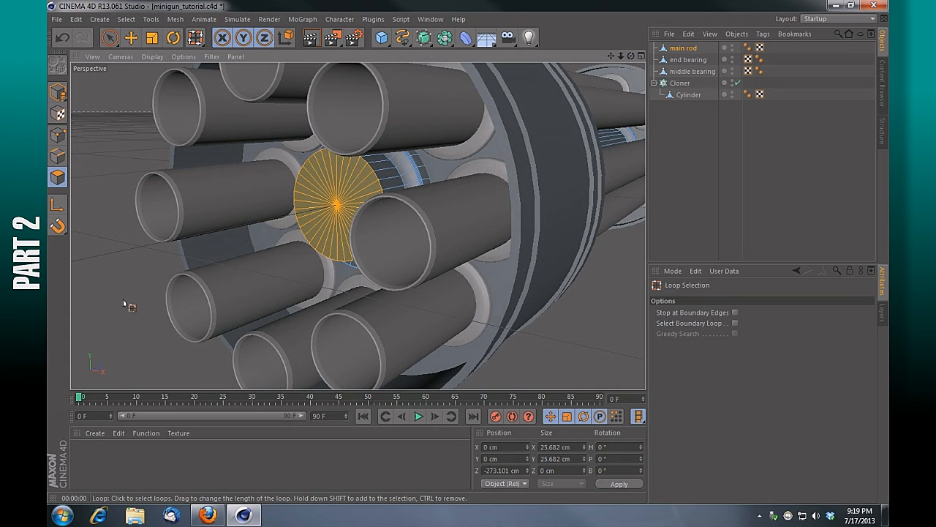
{"action": "right_click", "coordinate": [117, 277]}
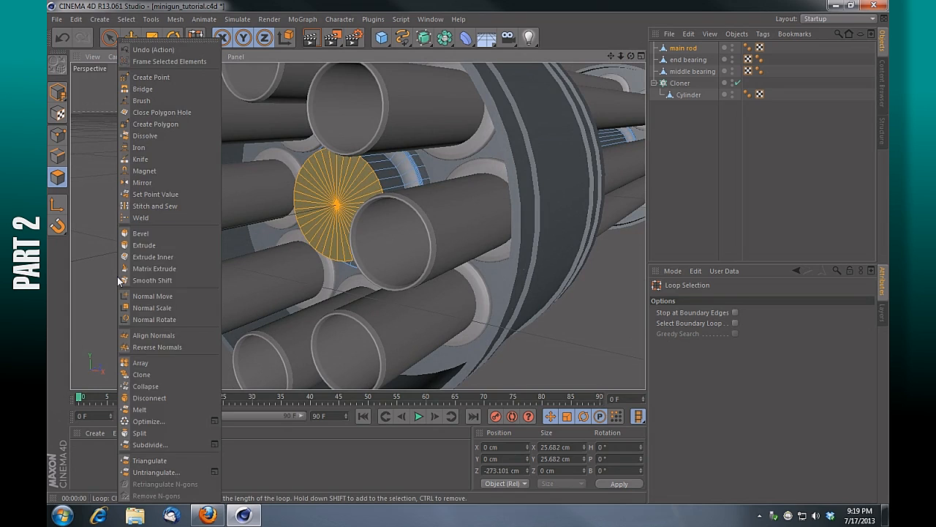
{"action": "left_click", "coordinate": [157, 234]}
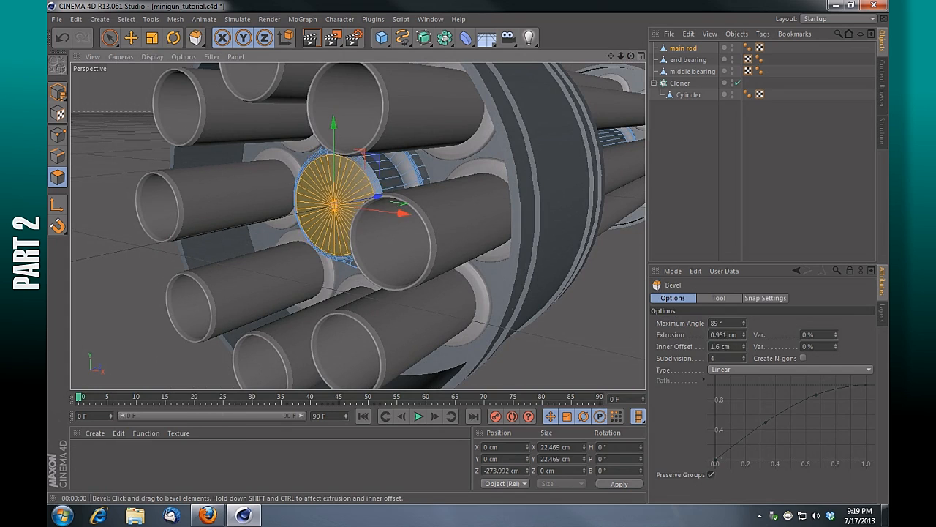
{"action": "left_click_drag", "start_coordinate": [191, 234], "coordinate": [225, 235]}
{"action": "left_click_drag", "start_coordinate": [631, 57], "coordinate": [357, 225]}
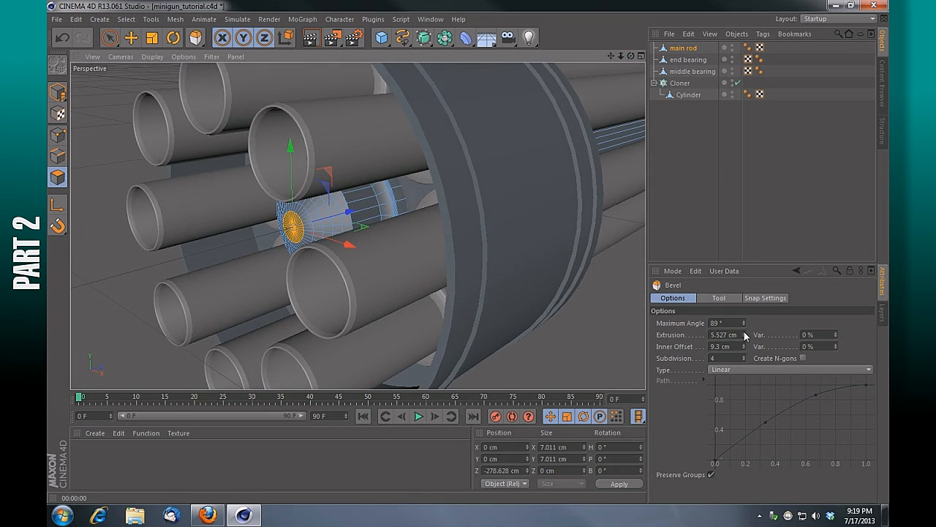
{"action": "left_click_drag", "start_coordinate": [746, 335], "coordinate": [769, 335]}
{"action": "left_click_drag", "start_coordinate": [630, 56], "coordinate": [631, 56]}
{"action": "left_click", "coordinate": [310, 37]}
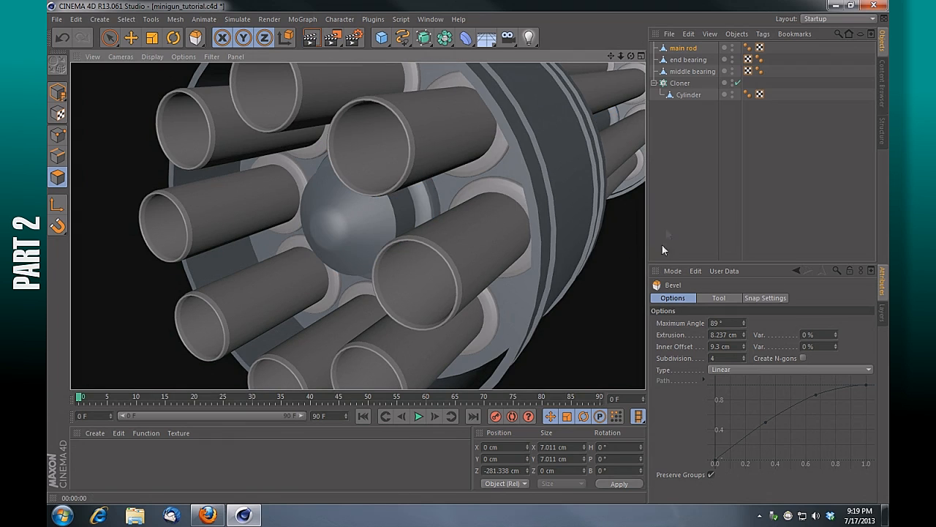
Clear the face selection and add a Cylinder primitive to the scene.
{"action": "left_click_drag", "start_coordinate": [621, 56], "coordinate": [603, 64]}
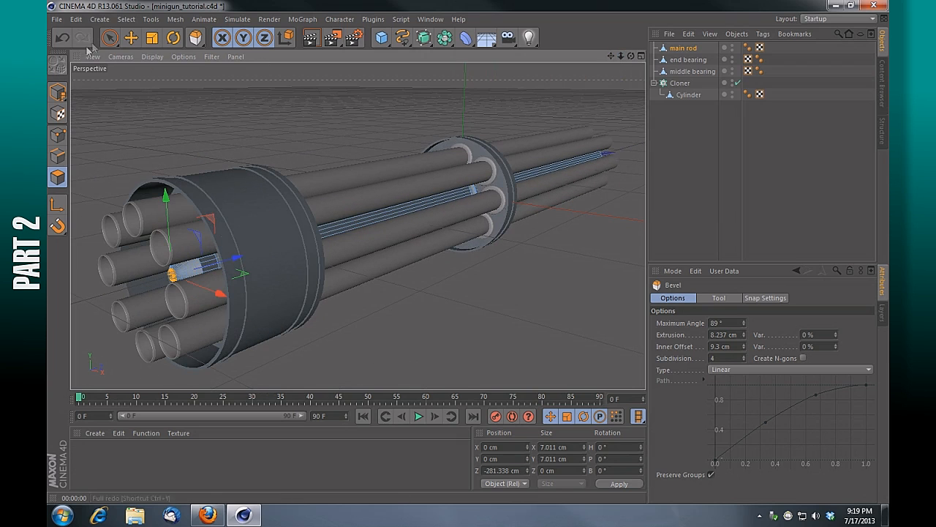
{"action": "left_click", "coordinate": [109, 37]}
{"action": "left_click", "coordinate": [457, 272]}
{"action": "left_click_drag", "start_coordinate": [621, 56], "coordinate": [351, 65]}
{"action": "left_click_drag", "start_coordinate": [632, 57], "coordinate": [512, 57]}
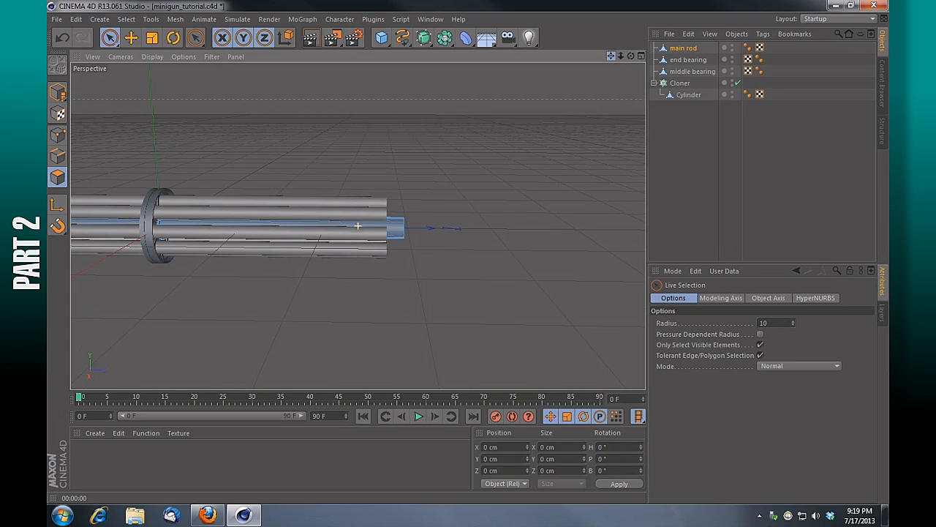
{"action": "left_click", "coordinate": [382, 38]}
{"action": "left_click", "coordinate": [607, 54]}
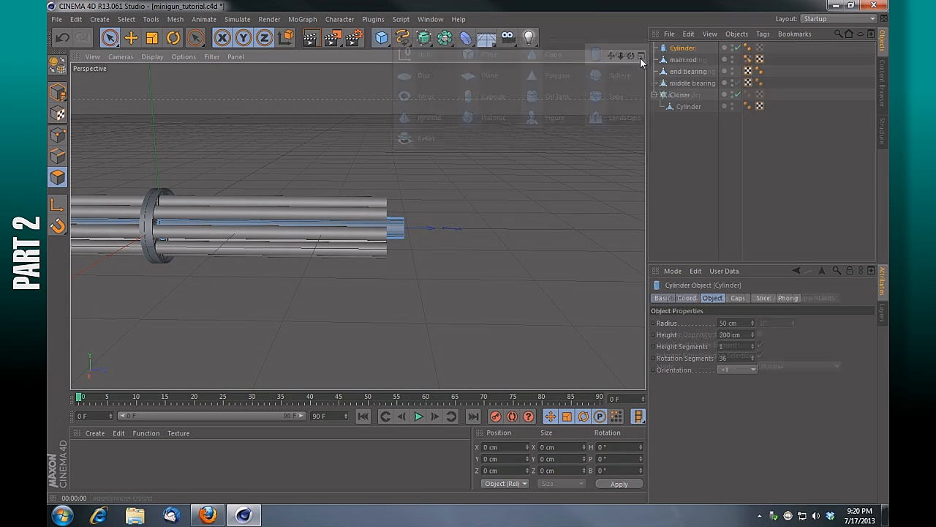
Set the new cylinder's rotation segments to 100 and its orientation to +Z.
{"action": "left_click_drag", "start_coordinate": [621, 57], "coordinate": [588, 57]}
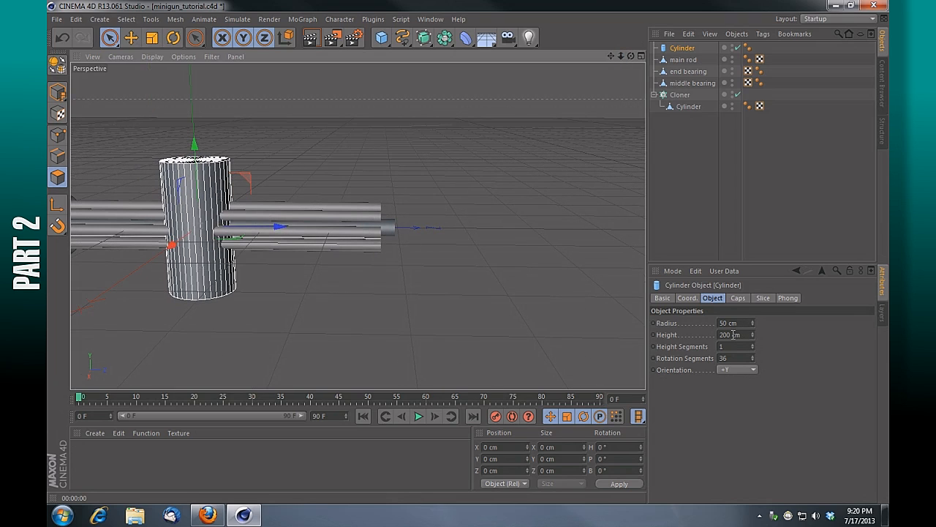
{"action": "left_click", "coordinate": [737, 358]}
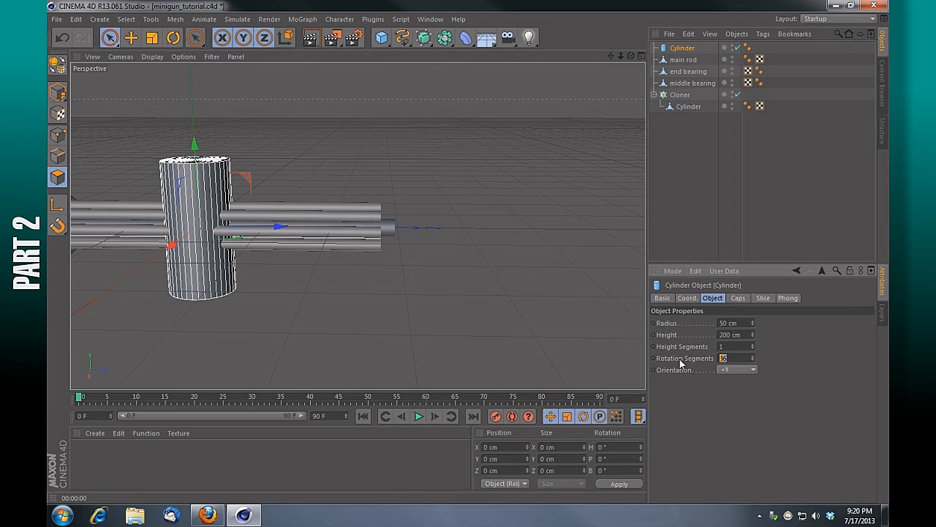
{"action": "key", "text": "Return"}
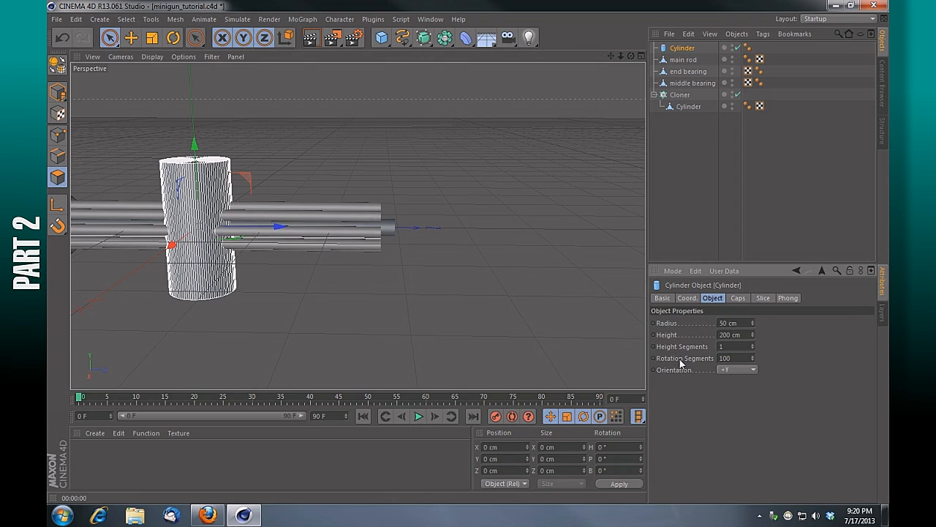
{"action": "left_click", "coordinate": [737, 371]}
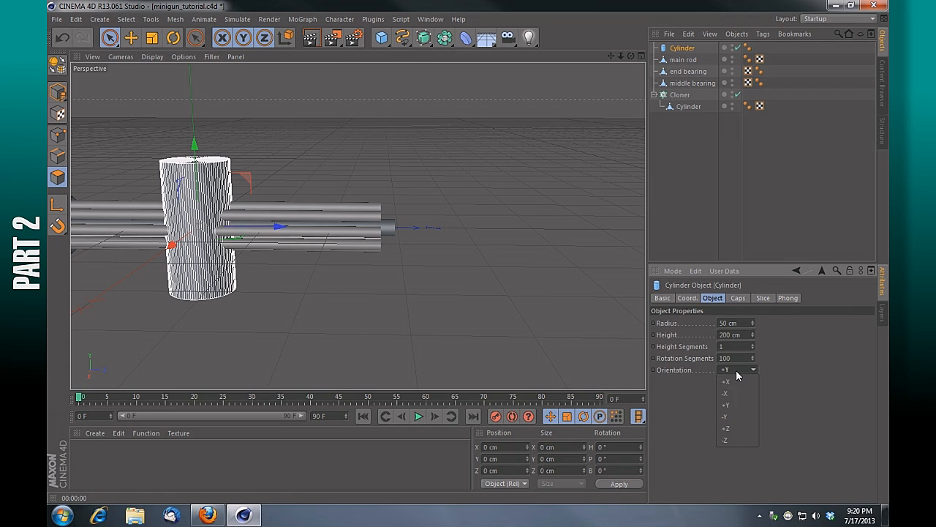
{"action": "left_click", "coordinate": [731, 428]}
Move the cylinder along the Z axis until its front face meets the rear ends of the barrels.
{"action": "left_click_drag", "start_coordinate": [281, 229], "coordinate": [533, 253]}
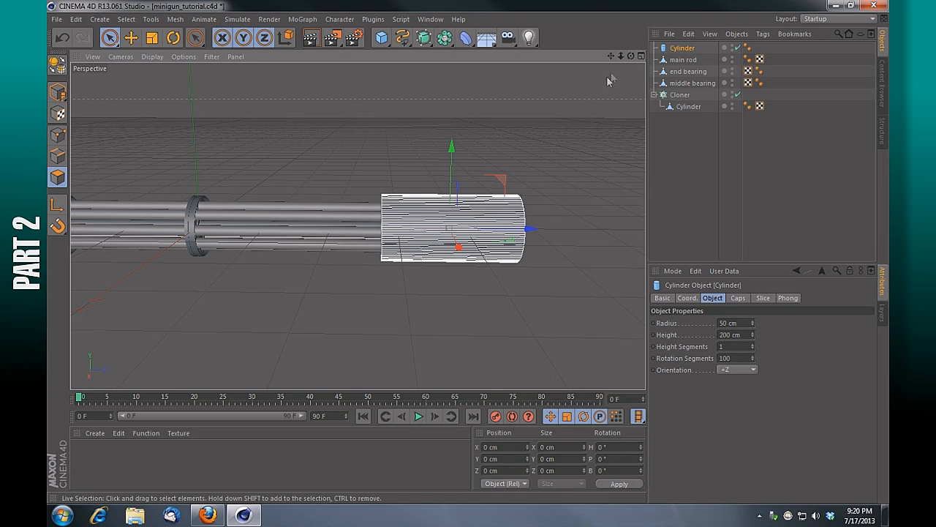
{"action": "left_click_drag", "start_coordinate": [622, 56], "coordinate": [599, 81]}
{"action": "mouse_move", "coordinate": [591, 215]}
{"action": "left_mouse_down"}
{"action": "mouse_move", "coordinate": [610, 213]}
{"action": "mouse_move", "coordinate": [587, 217]}
{"action": "mouse_move", "coordinate": [593, 227]}
{"action": "left_mouse_up"}
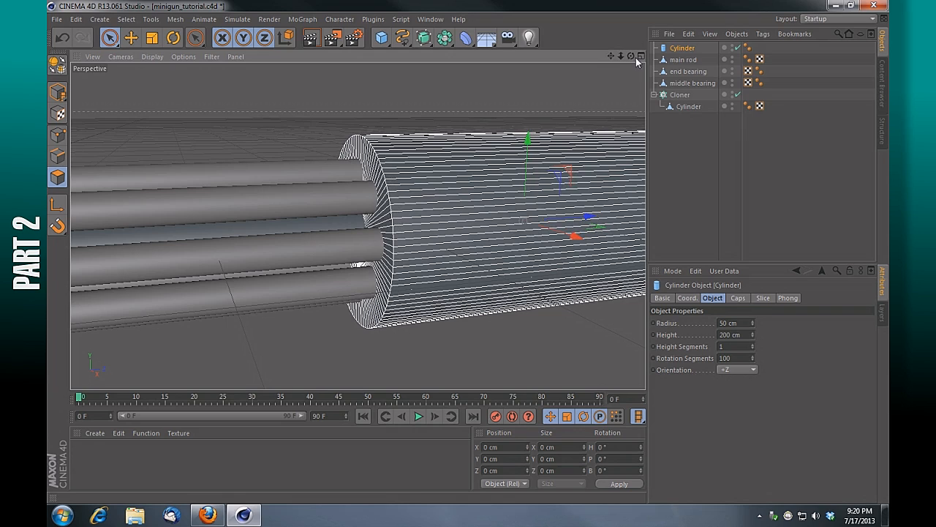
Set the rear cylinder's radius to 75 cm and its rotation segments to 150.
{"action": "left_click_drag", "start_coordinate": [621, 56], "coordinate": [570, 58]}
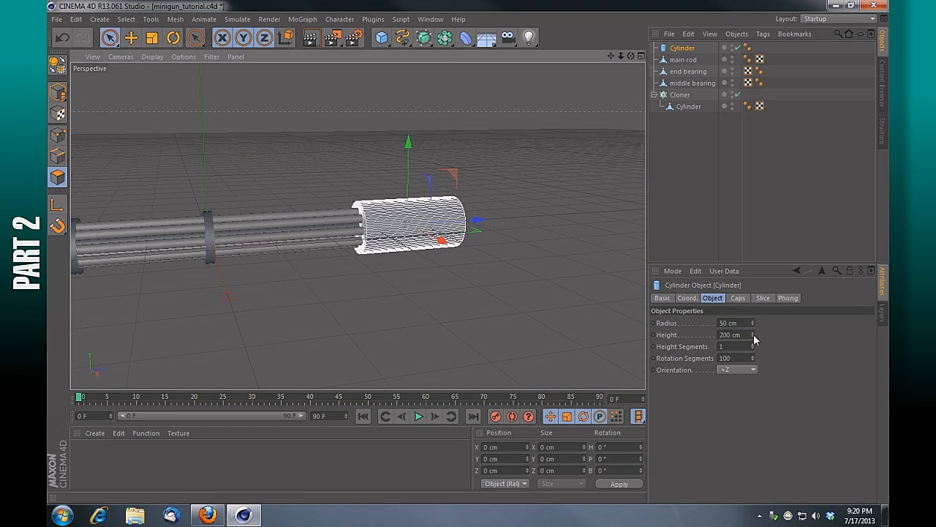
{"action": "left_click_drag", "start_coordinate": [755, 323], "coordinate": [760, 310]}
{"action": "left_click_drag", "start_coordinate": [613, 57], "coordinate": [704, 39]}
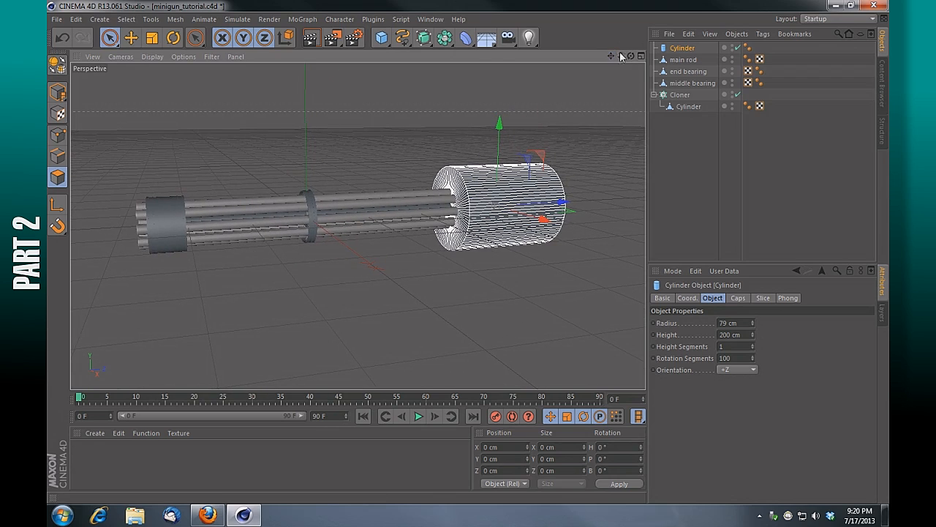
{"action": "mouse_move", "coordinate": [620, 56]}
{"action": "left_mouse_down"}
{"action": "mouse_move", "coordinate": [629, 55]}
{"action": "mouse_move", "coordinate": [614, 57]}
{"action": "left_mouse_up"}
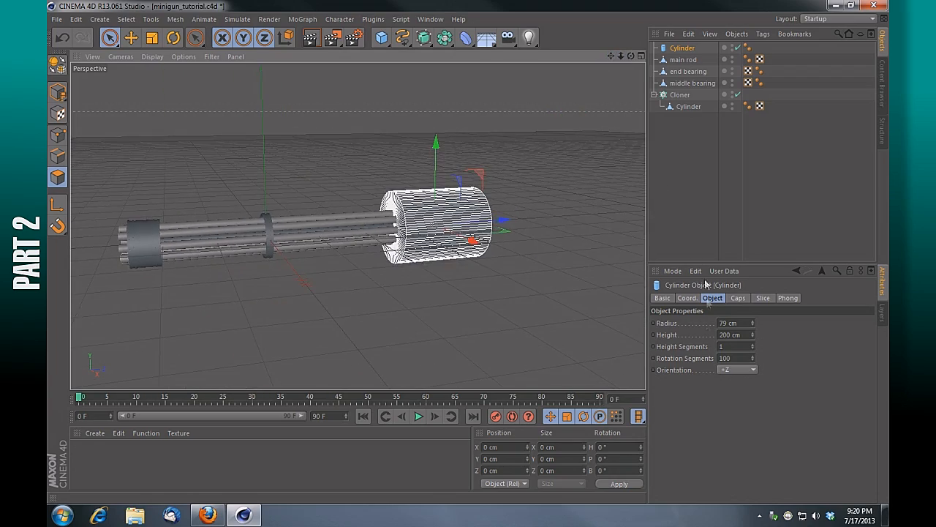
{"action": "mouse_move", "coordinate": [752, 324]}
{"action": "left_mouse_down"}
{"action": "mouse_move", "coordinate": [753, 337]}
{"action": "mouse_move", "coordinate": [752, 327]}
{"action": "left_mouse_up"}
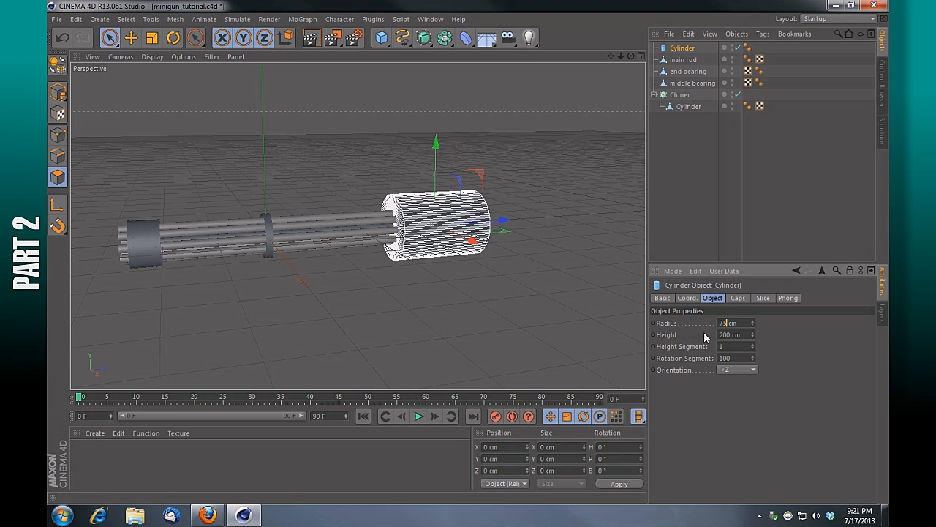
{"action": "key", "text": "Return"}
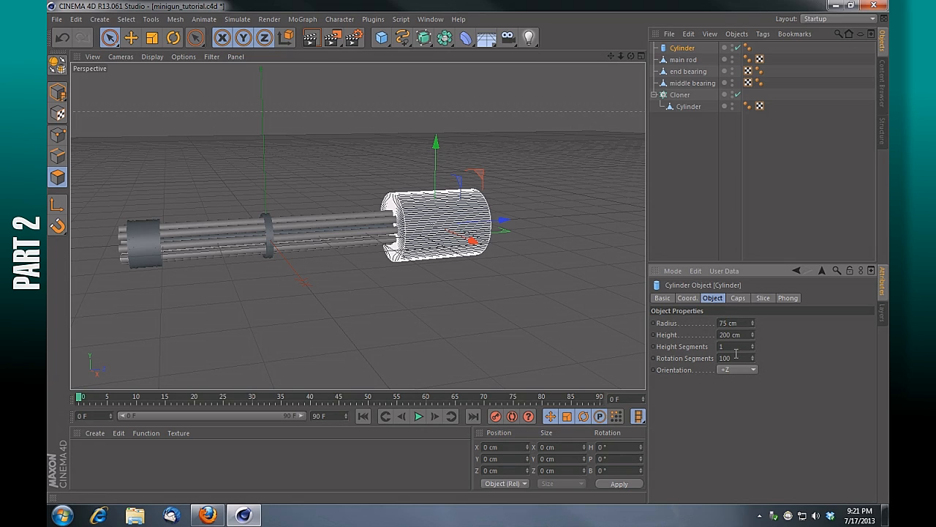
{"action": "left_click", "coordinate": [741, 357]}
{"action": "key", "text": "Return"}
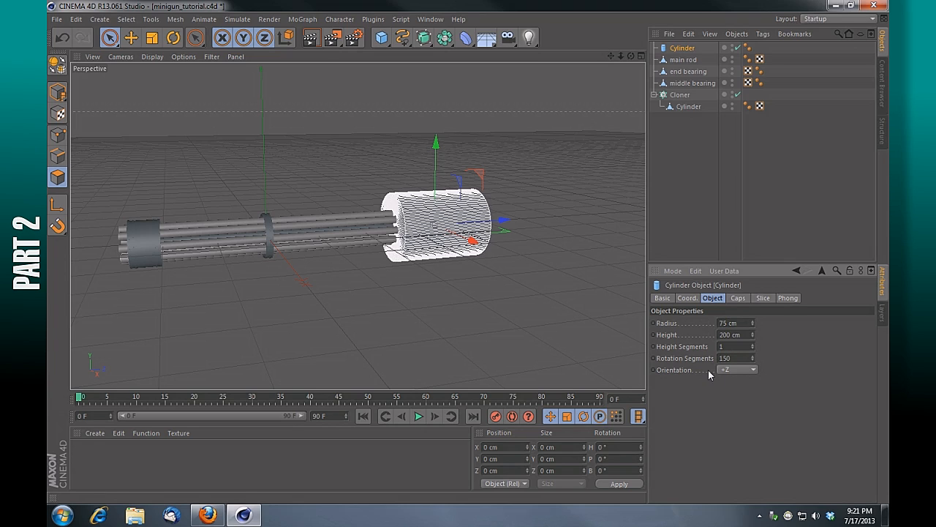
Render a preview of the rear cylinder against the barrels and convert the cylinder to an editable polygon object.
{"action": "left_click_drag", "start_coordinate": [621, 56], "coordinate": [358, 225]}
{"action": "left_click", "coordinate": [311, 39]}
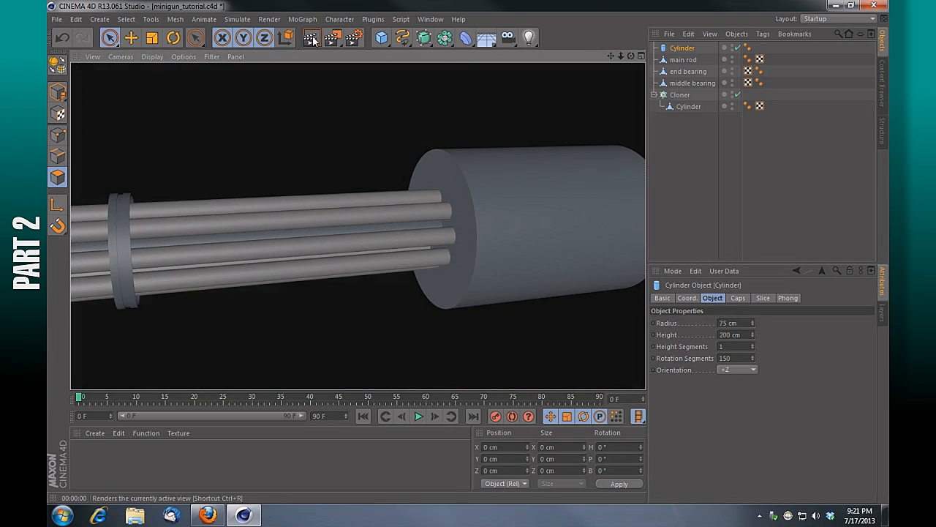
{"action": "left_click_drag", "start_coordinate": [622, 57], "coordinate": [358, 225]}
{"action": "left_click_drag", "start_coordinate": [632, 57], "coordinate": [358, 225]}
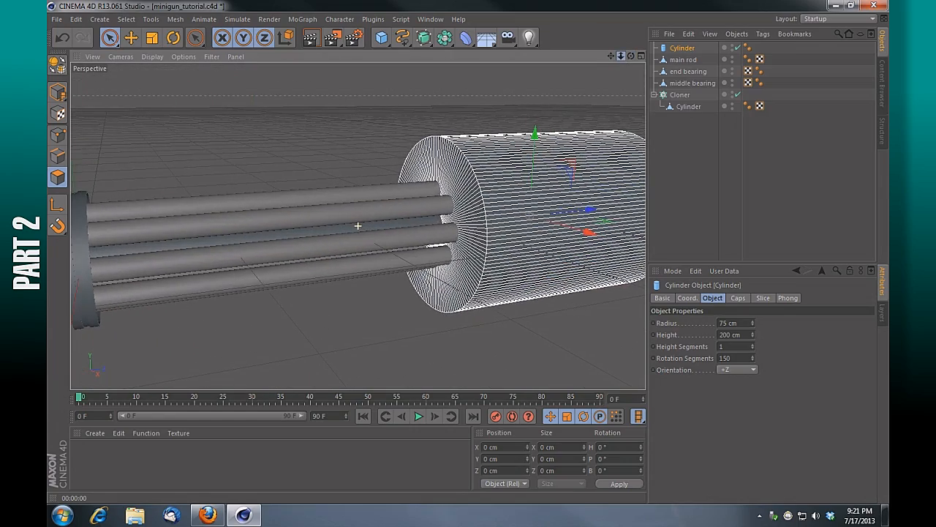
{"action": "left_click_drag", "start_coordinate": [357, 226], "coordinate": [358, 225]}
{"action": "left_click_drag", "start_coordinate": [611, 56], "coordinate": [358, 225]}
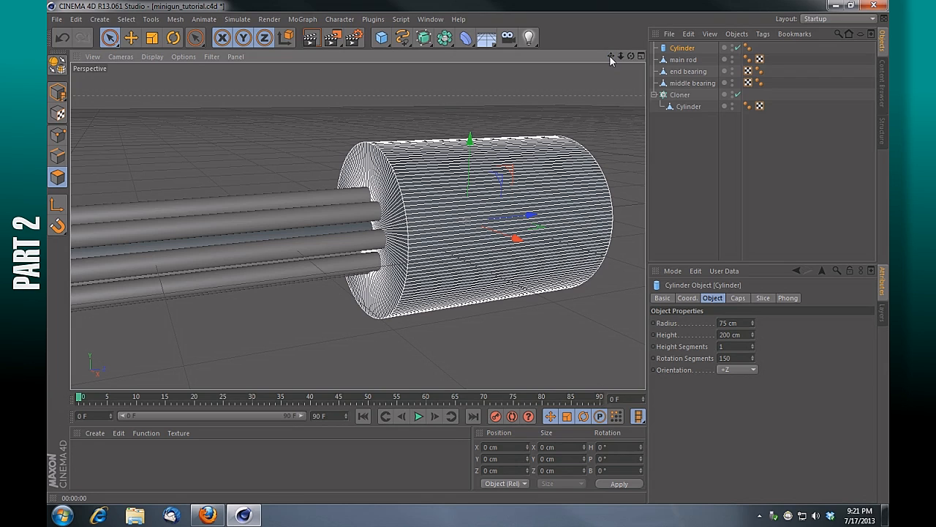
{"action": "key", "text": "c"}
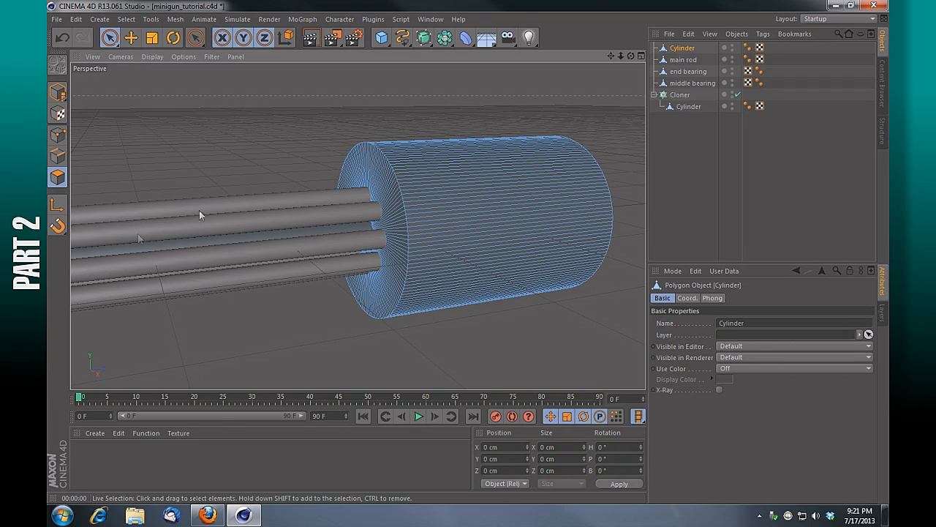
Open the command customization window and filter the command names by "opt".
{"action": "left_click", "coordinate": [431, 20]}
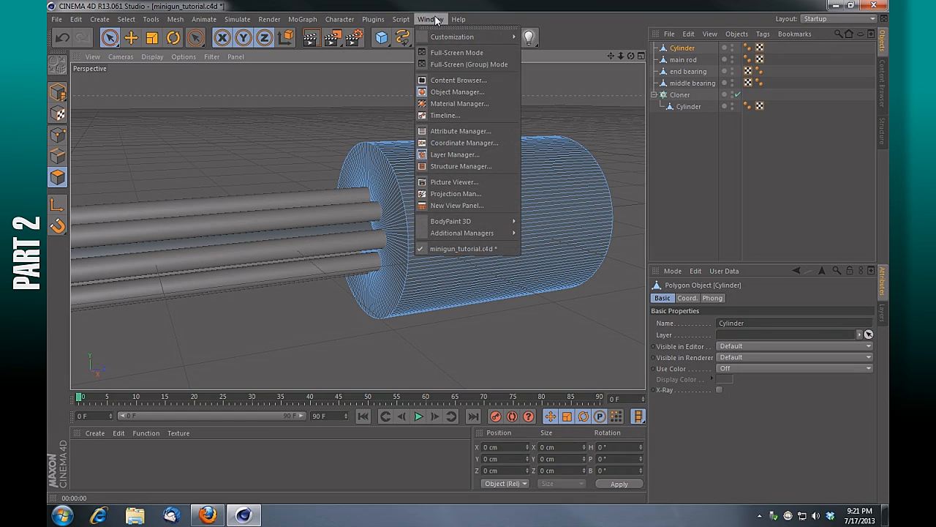
{"action": "mouse_move", "coordinate": [444, 38]}
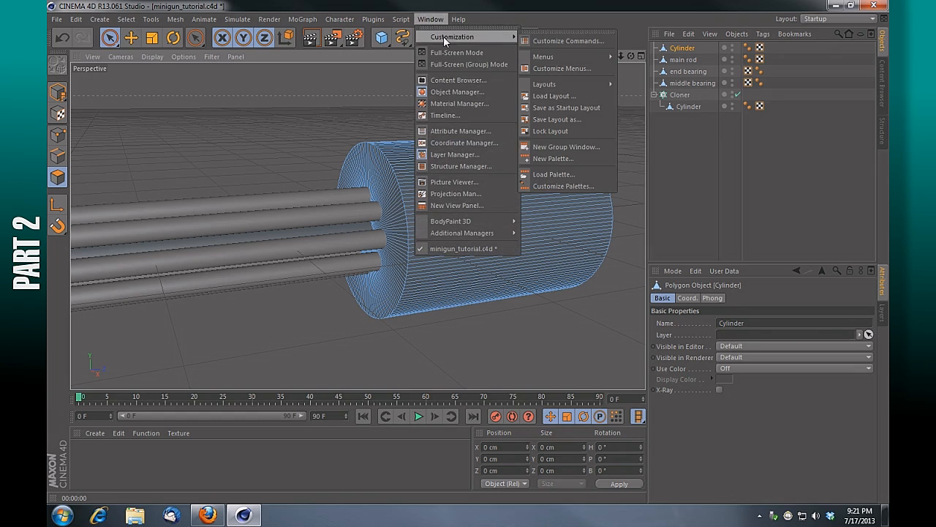
{"action": "left_click", "coordinate": [603, 42]}
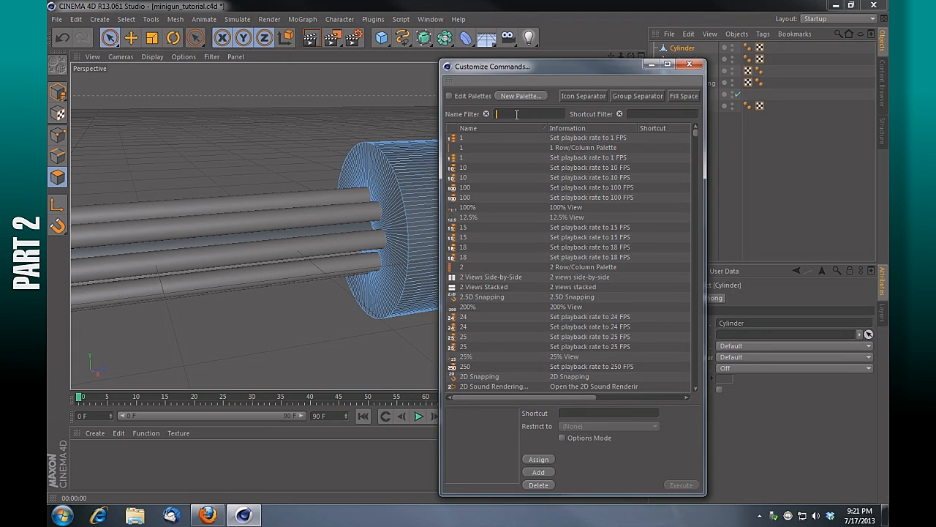
{"action": "type", "text": "optc"}
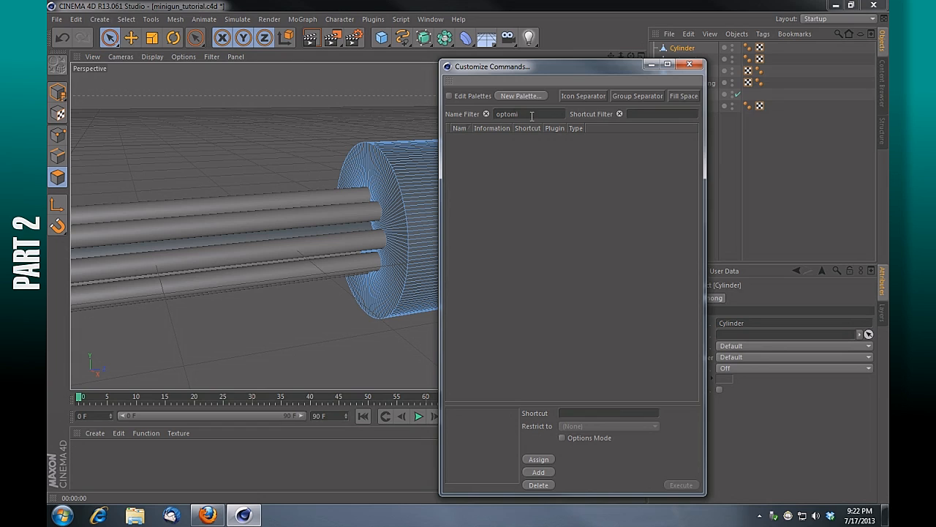
{"action": "left_click", "coordinate": [521, 95]}
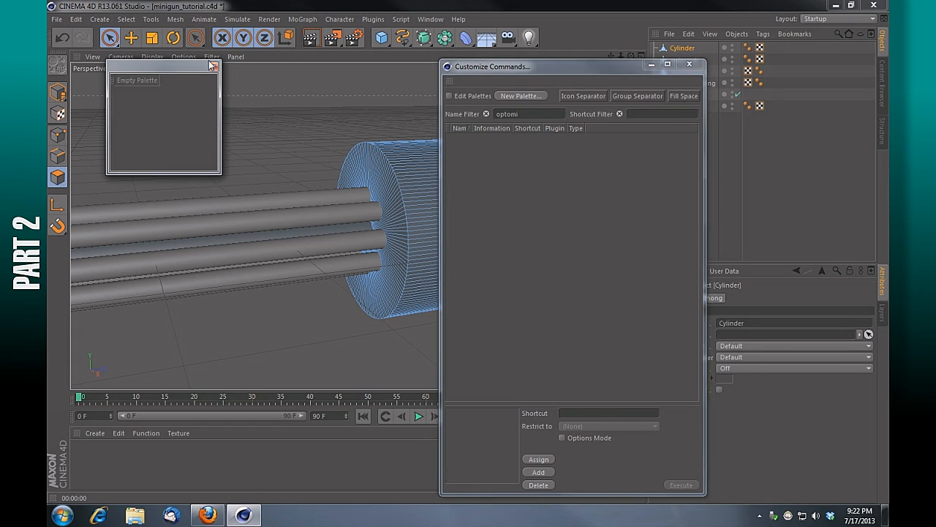
{"action": "left_click", "coordinate": [213, 66]}
{"action": "left_click", "coordinate": [526, 115]}
{"action": "key", "text": "BackSpace"}
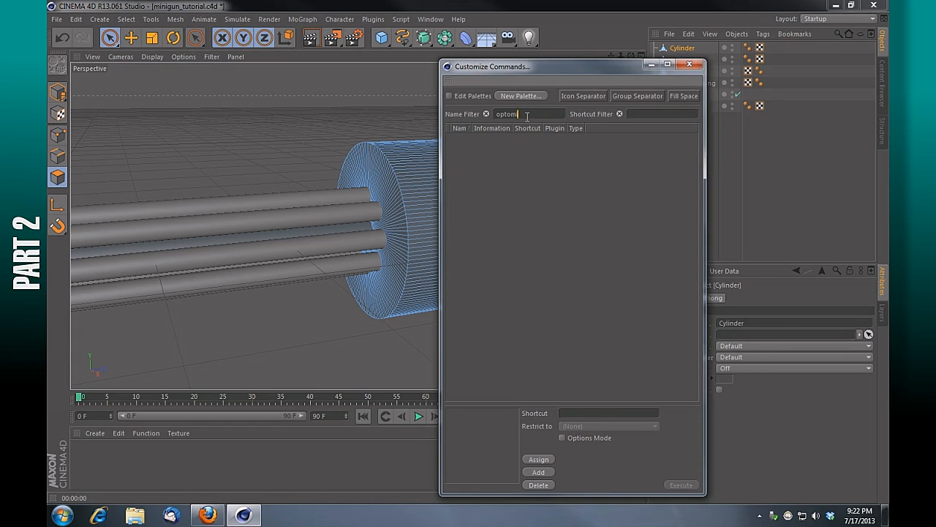
{"action": "type", "text": "i"}
{"action": "left_click_drag", "start_coordinate": [532, 115], "coordinate": [466, 115]}
{"action": "type", "text": "opt"}
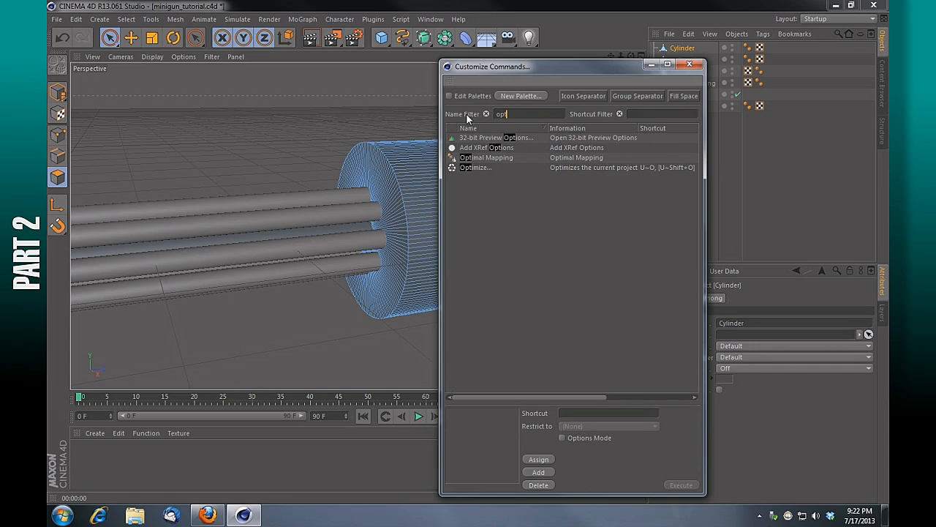
Add the Optimize command to the end of the modelling tool palette and close the customization window.
{"action": "left_click", "coordinate": [470, 168]}
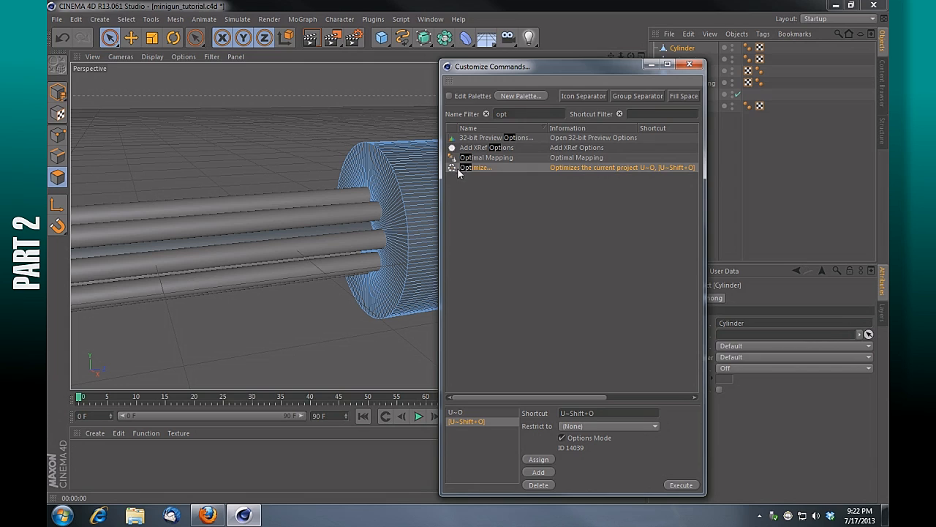
{"action": "left_click_drag", "start_coordinate": [453, 166], "coordinate": [54, 257]}
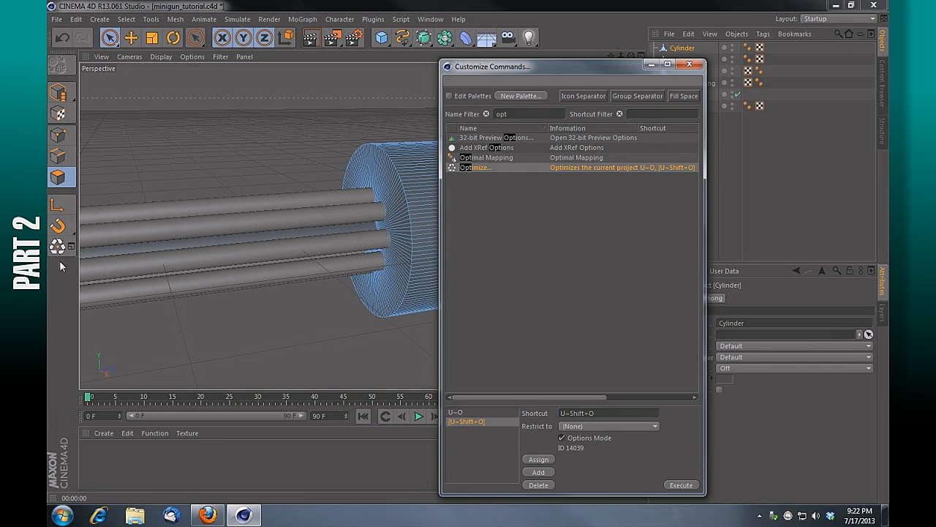
{"action": "left_click", "coordinate": [690, 64]}
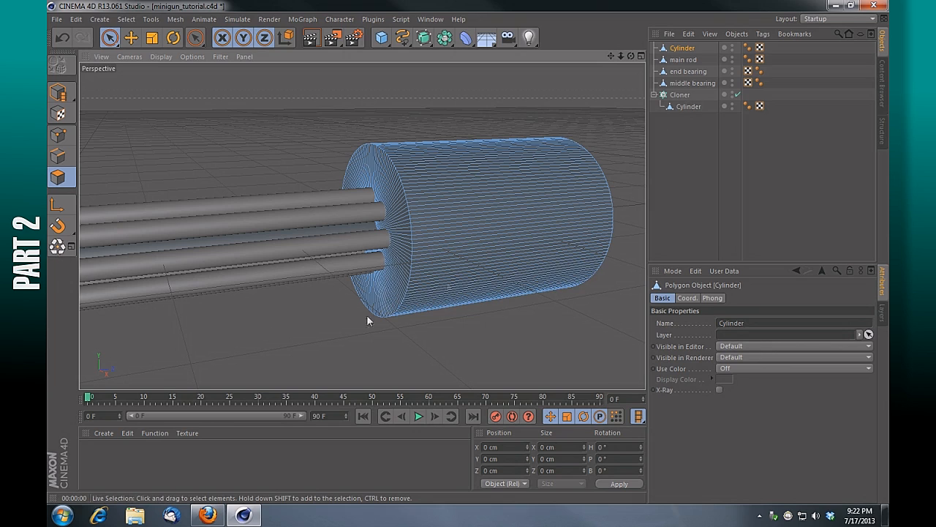
Select all polygons of the rear cylinder's front cap, facing the barrels, with Loop Selection.
{"action": "left_click_drag", "start_coordinate": [621, 55], "coordinate": [510, 55]}
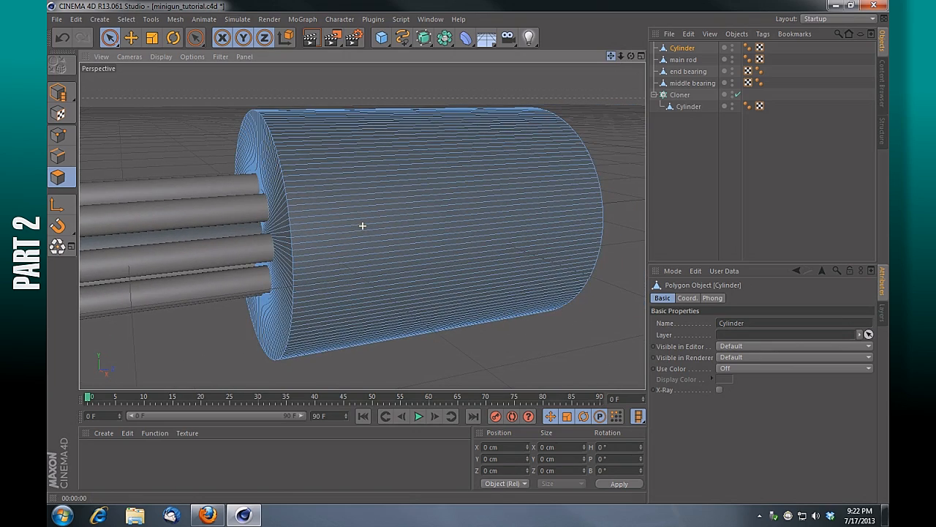
{"action": "left_click_drag", "start_coordinate": [631, 55], "coordinate": [692, 56]}
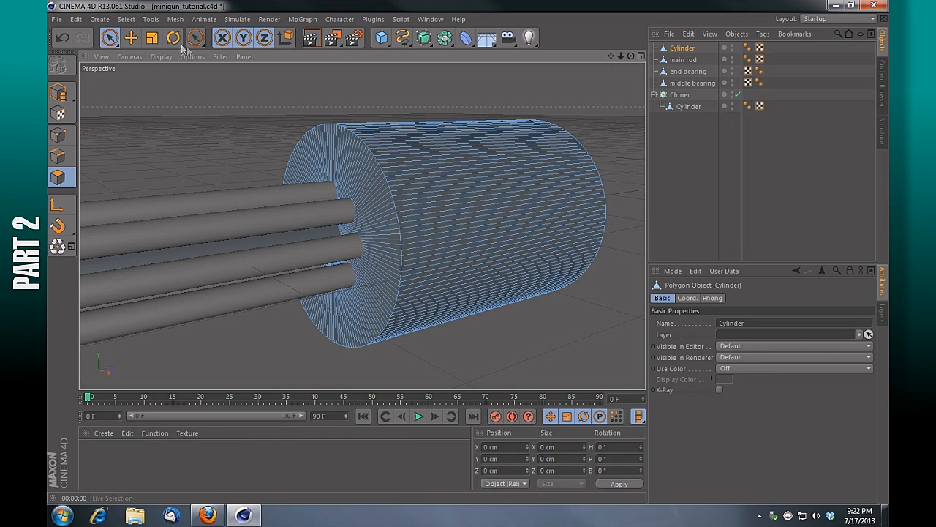
{"action": "left_click", "coordinate": [127, 21]}
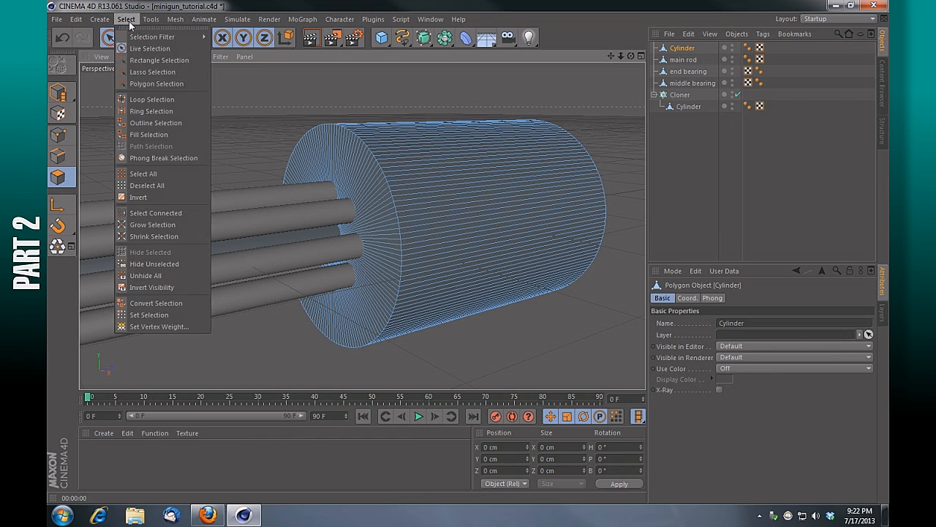
{"action": "left_click", "coordinate": [158, 97]}
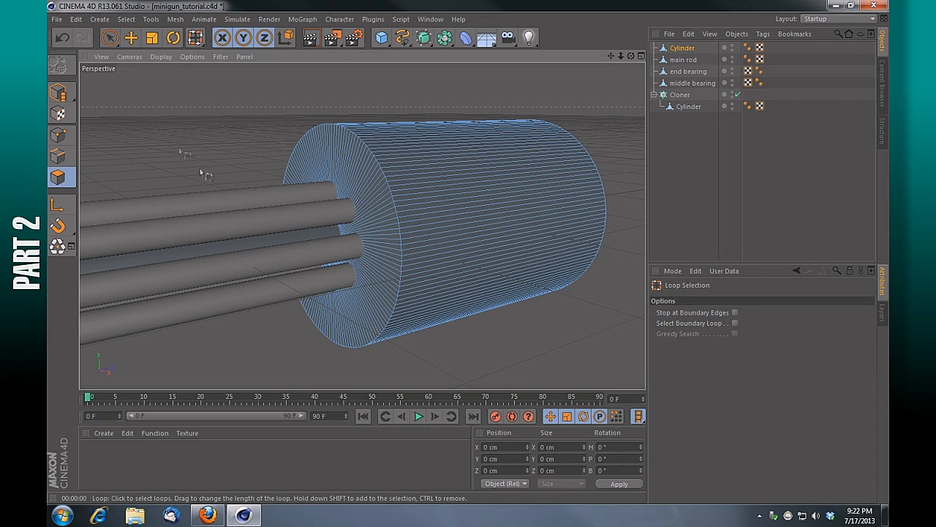
{"action": "left_click", "coordinate": [318, 154]}
Inset the selected front cap with Extrude Inner by about 2.7 cm to form a narrow outer rim.
{"action": "left_click_drag", "start_coordinate": [629, 56], "coordinate": [565, 228]}
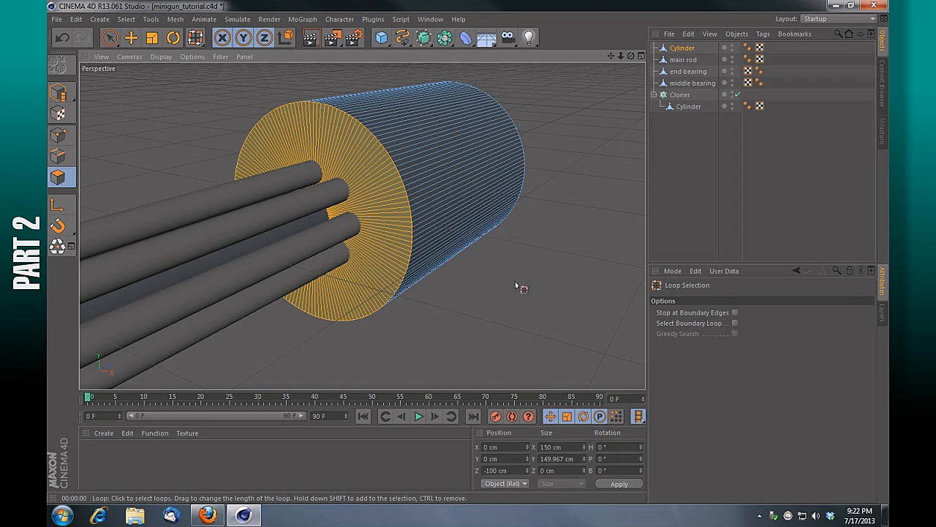
{"action": "right_click", "coordinate": [538, 279]}
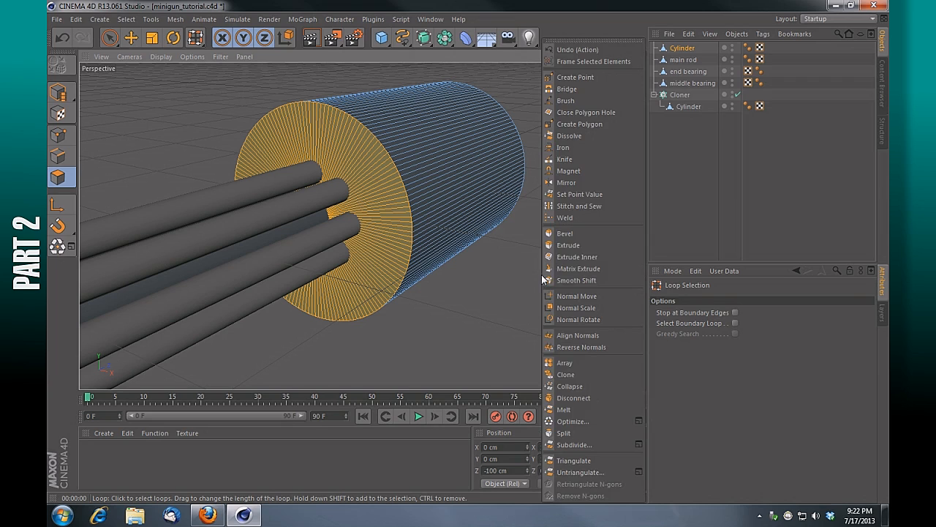
{"action": "left_click", "coordinate": [577, 258]}
{"action": "left_click_drag", "start_coordinate": [548, 298], "coordinate": [534, 298]}
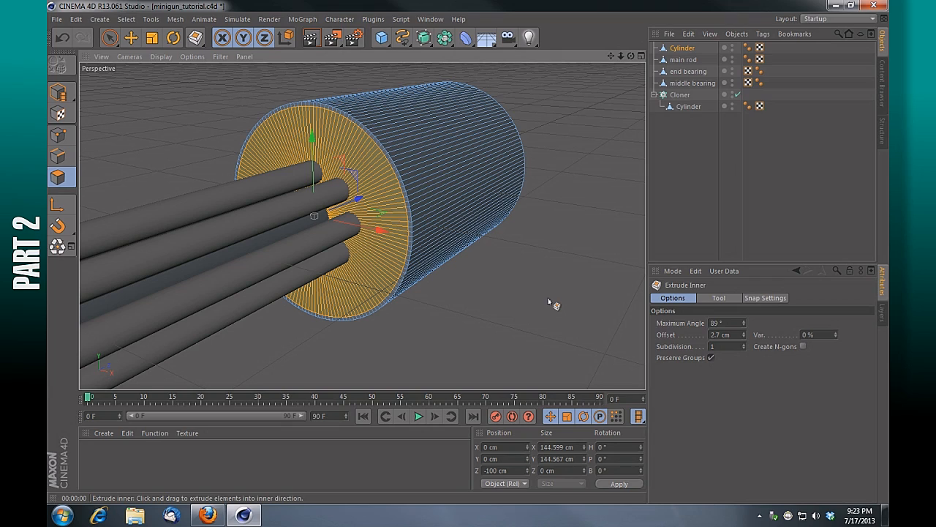
Extrude the inset cap polygons about -12.8 cm to recess them into the rear cylinder.
{"action": "mouse_move", "coordinate": [620, 56]}
{"action": "left_mouse_down"}
{"action": "mouse_move", "coordinate": [640, 55]}
{"action": "mouse_move", "coordinate": [621, 55]}
{"action": "left_mouse_up"}
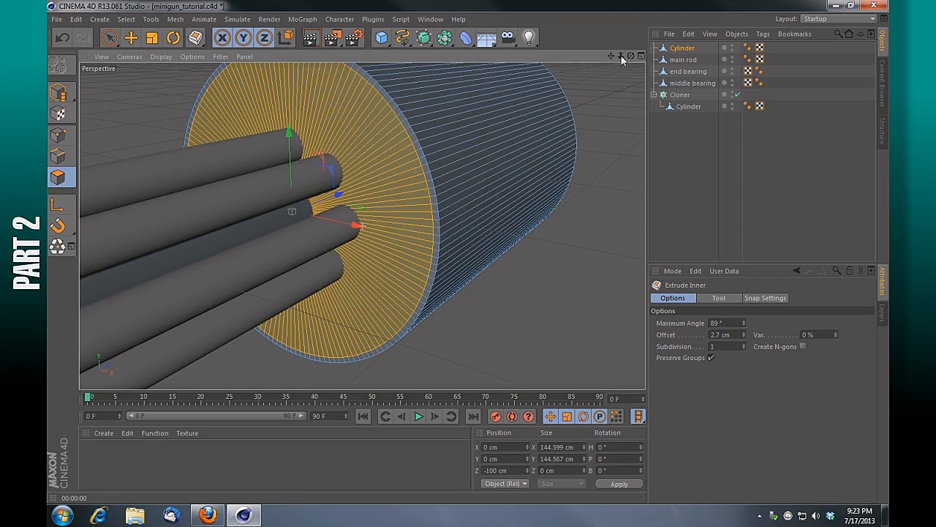
{"action": "right_click", "coordinate": [521, 326]}
{"action": "left_click", "coordinate": [566, 244]}
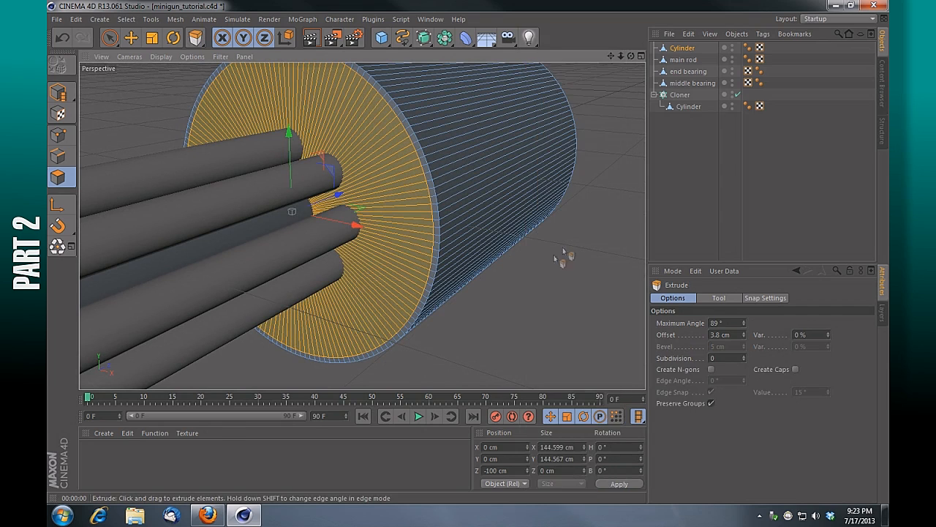
{"action": "left_click_drag", "start_coordinate": [511, 296], "coordinate": [473, 295]}
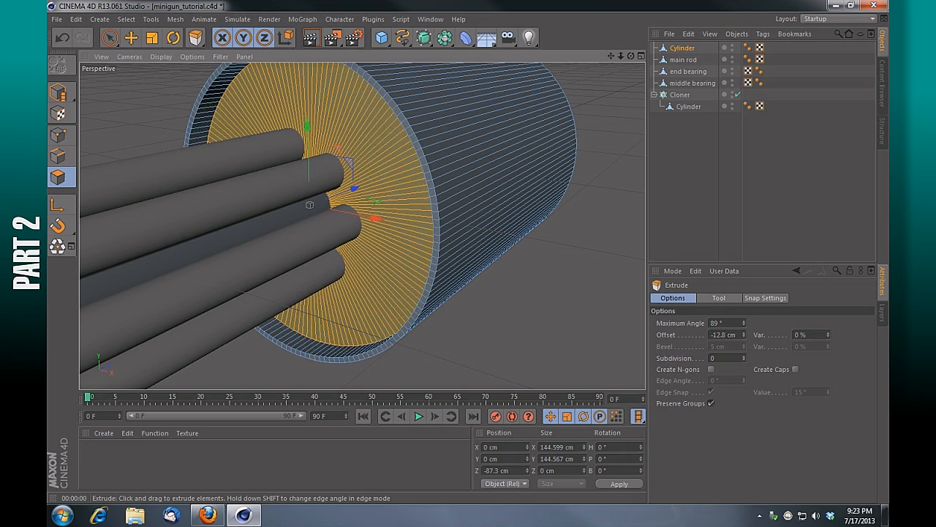
{"action": "left_click_drag", "start_coordinate": [632, 56], "coordinate": [615, 48]}
{"action": "right_click", "coordinate": [521, 309]}
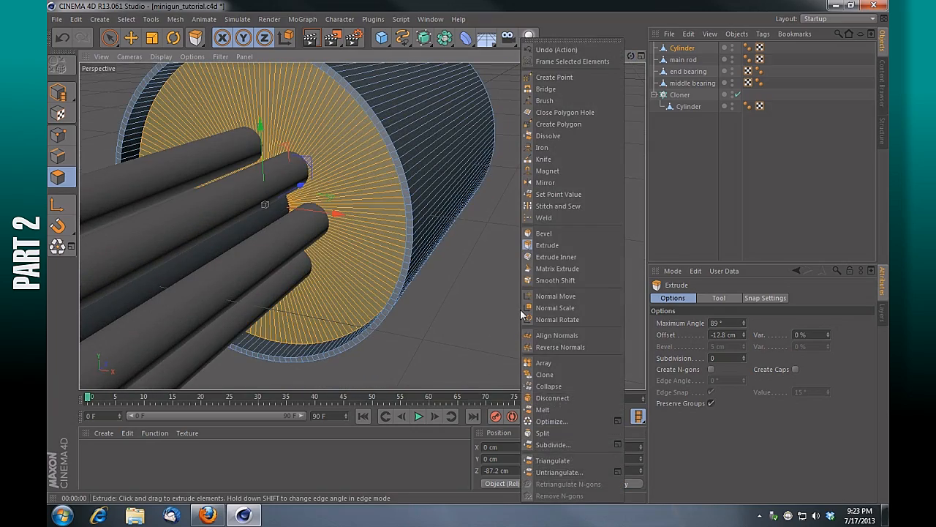
{"action": "left_click", "coordinate": [549, 245]}
{"action": "left_click_drag", "start_coordinate": [550, 292], "coordinate": [551, 294]}
Inset the recessed cap polygons with Extrude Inner by about 7.6 cm.
{"action": "right_click", "coordinate": [552, 294]}
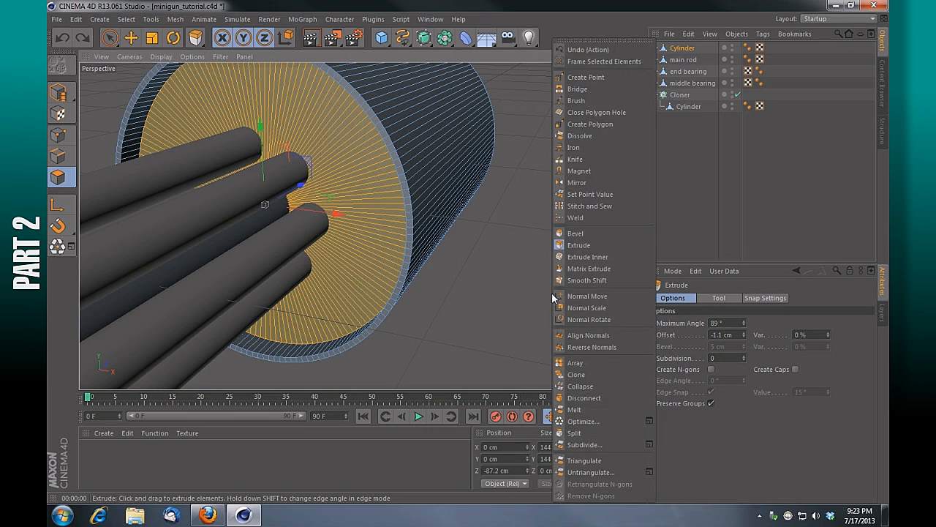
{"action": "left_click", "coordinate": [600, 258]}
{"action": "left_click_drag", "start_coordinate": [571, 271], "coordinate": [607, 271]}
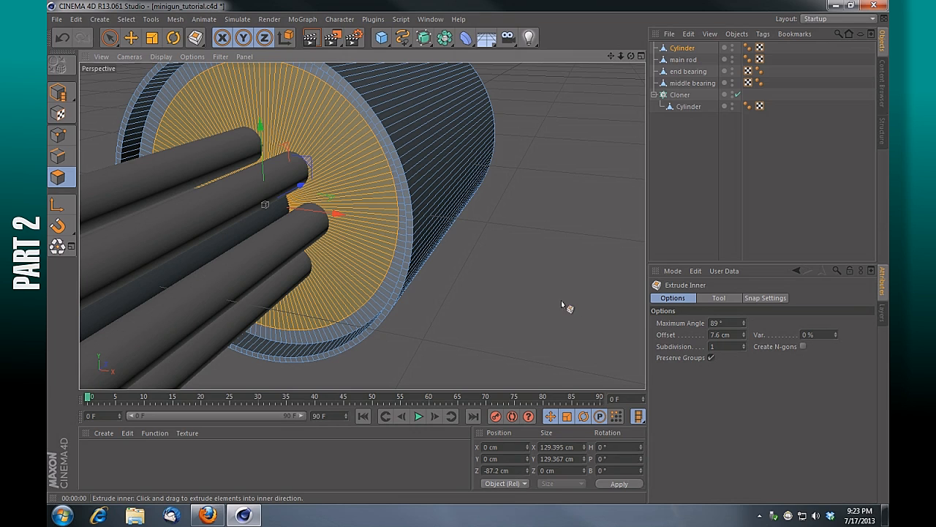
Extrude the inner cap polygons about 12.2 cm back out toward the barrels, leaving a ring-shaped groove.
{"action": "right_click", "coordinate": [563, 305]}
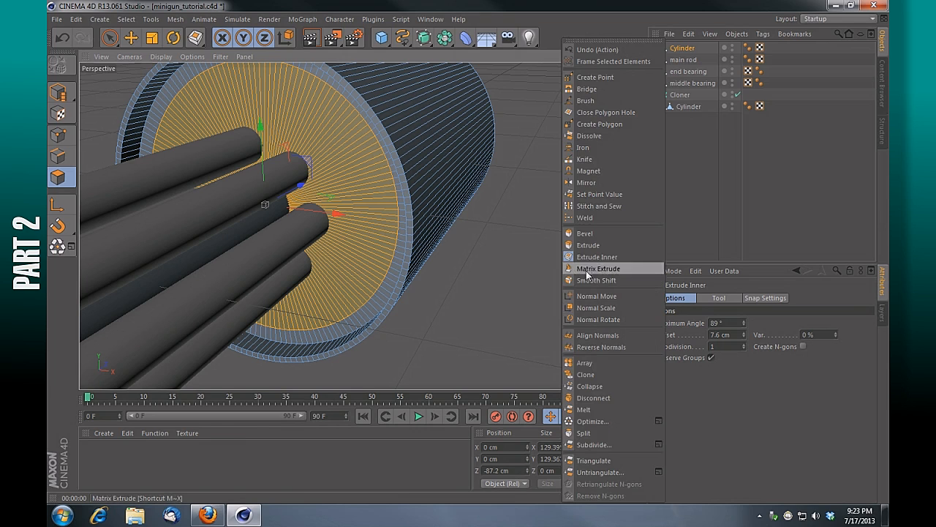
{"action": "left_click", "coordinate": [598, 246]}
{"action": "left_click_drag", "start_coordinate": [537, 324], "coordinate": [581, 323]}
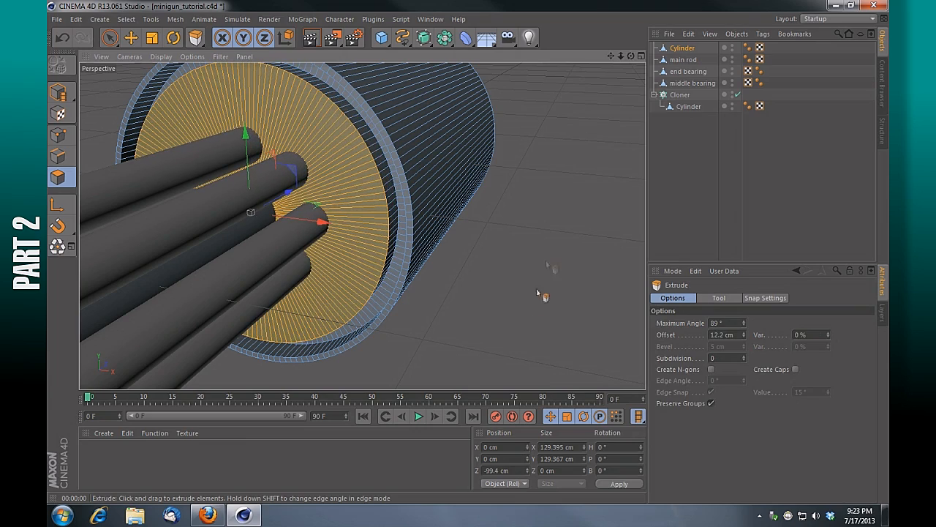
Examine the finished minigun render on the desktop for reference and return to the CINEMA 4D model.
{"action": "mouse_move", "coordinate": [632, 57]}
{"action": "left_mouse_down"}
{"action": "mouse_move", "coordinate": [654, 38]}
{"action": "mouse_move", "coordinate": [620, 43]}
{"action": "mouse_move", "coordinate": [600, 59]}
{"action": "mouse_move", "coordinate": [623, 58]}
{"action": "mouse_move", "coordinate": [599, 63]}
{"action": "mouse_move", "coordinate": [626, 74]}
{"action": "mouse_move", "coordinate": [638, 56]}
{"action": "mouse_move", "coordinate": [653, 59]}
{"action": "mouse_move", "coordinate": [644, 50]}
{"action": "mouse_move", "coordinate": [635, 60]}
{"action": "left_mouse_up"}
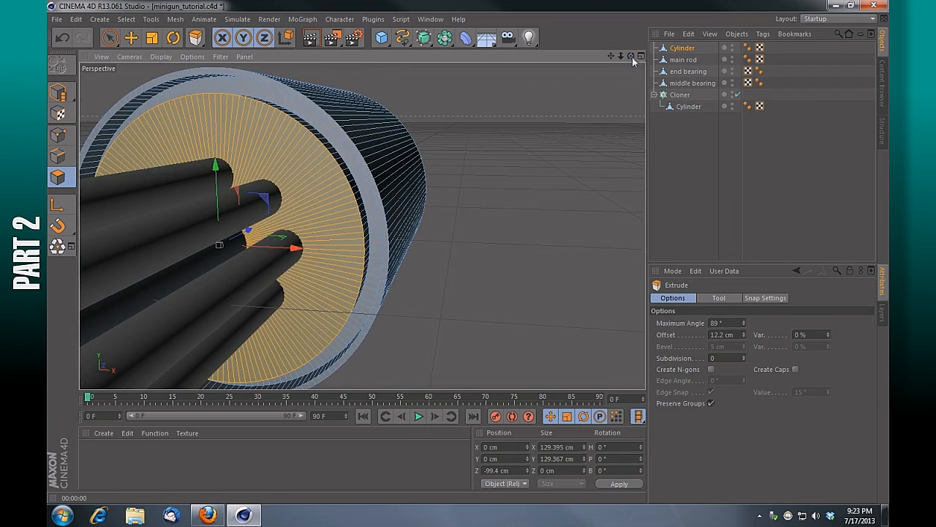
{"action": "left_click", "coordinate": [836, 6]}
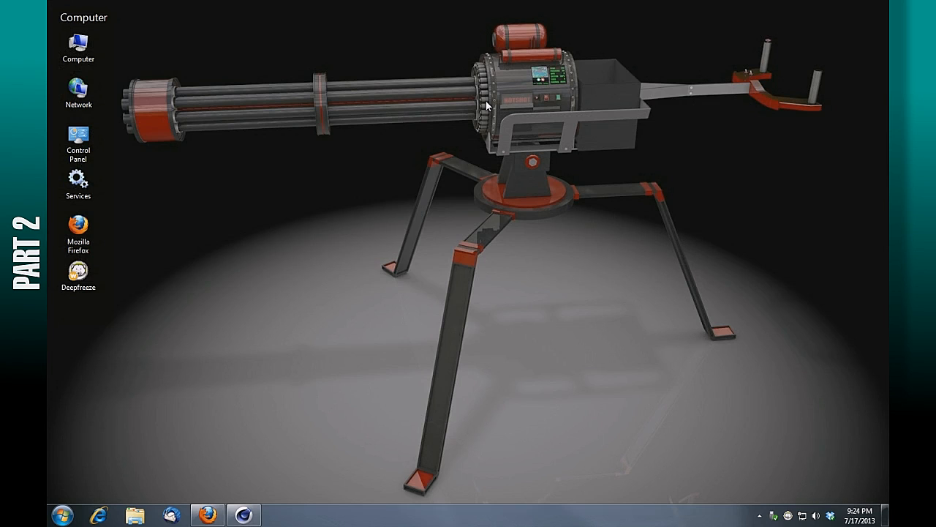
{"action": "left_click", "coordinate": [254, 518]}
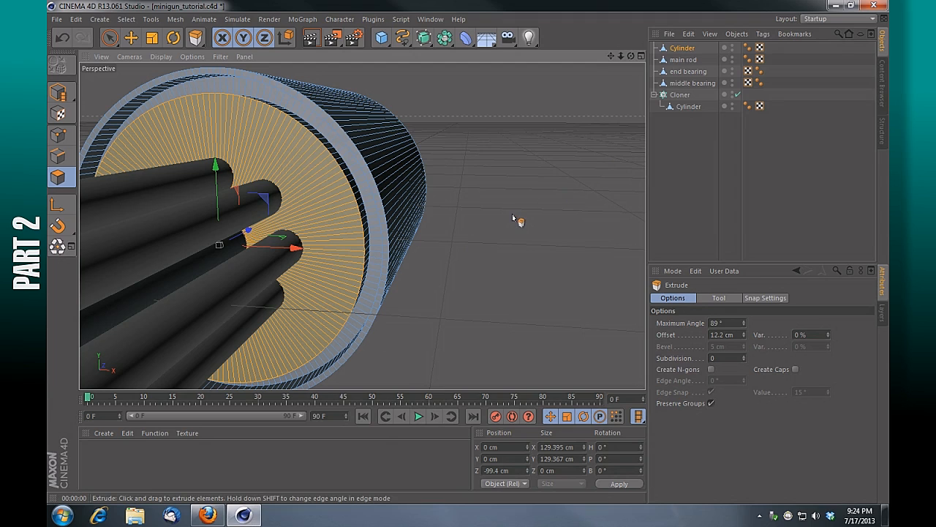
Inset the raised front disc of the rear cylinder with Extrude Inner by about 2.1 cm.
{"action": "right_click", "coordinate": [518, 218]}
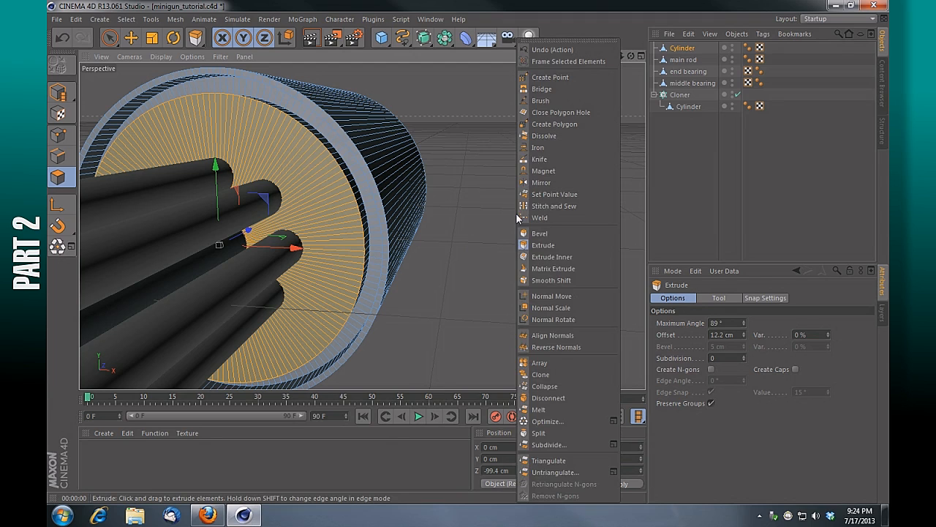
{"action": "left_click", "coordinate": [575, 257]}
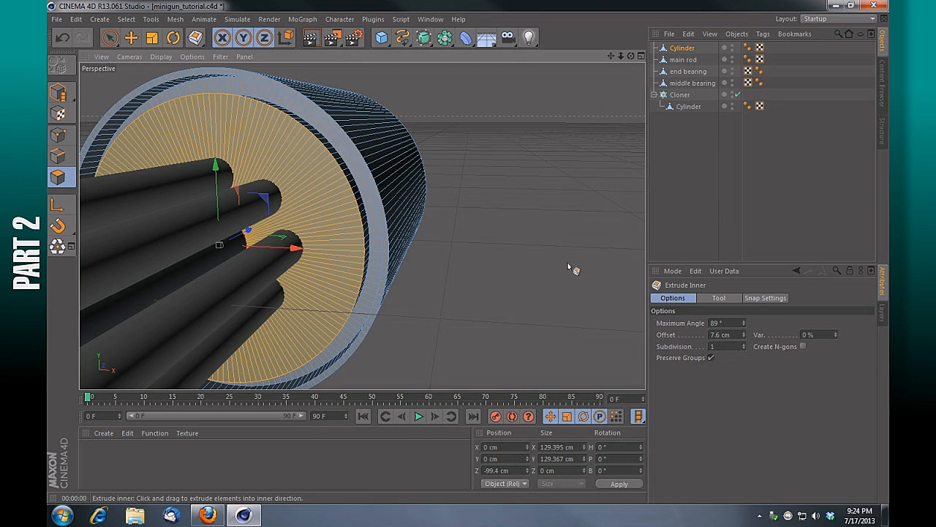
{"action": "left_click_drag", "start_coordinate": [567, 264], "coordinate": [512, 267]}
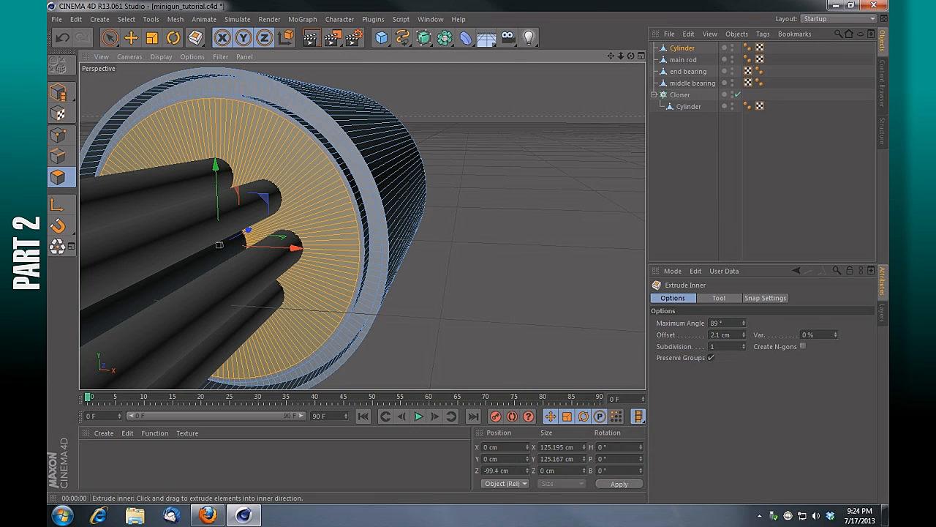
Extrude the inset disc polygons about -0.9 cm to sink them slightly behind their rim.
{"action": "right_click", "coordinate": [560, 269]}
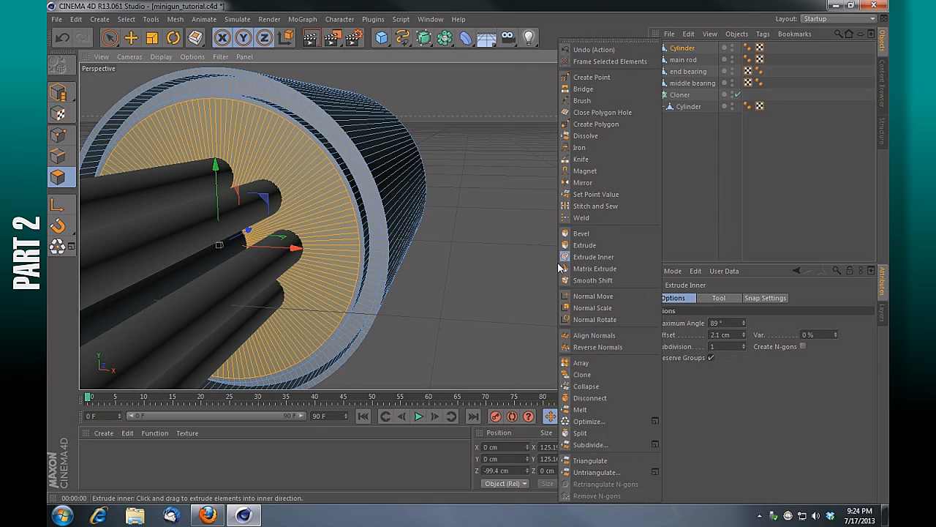
{"action": "left_click", "coordinate": [584, 245]}
{"action": "left_click_drag", "start_coordinate": [625, 61], "coordinate": [362, 226]}
{"action": "scroll", "coordinate": [362, 226], "scroll_direction": "up", "scroll_amount": 4}
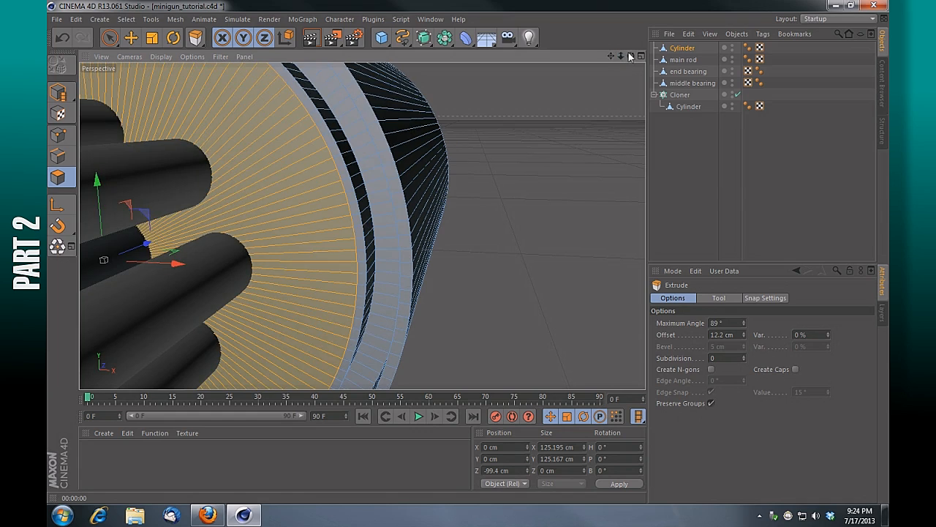
{"action": "scroll", "coordinate": [362, 225], "scroll_direction": "down", "scroll_amount": 2}
{"action": "left_click_drag", "start_coordinate": [631, 56], "coordinate": [616, 62]}
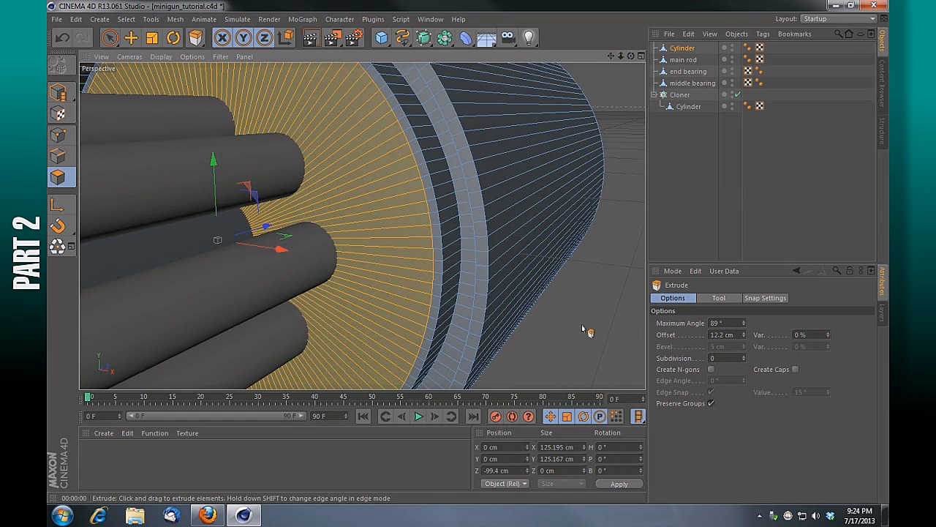
{"action": "left_click_drag", "start_coordinate": [581, 325], "coordinate": [514, 326]}
Inset the sunken front disc of the rear cylinder with Extrude Inner by about 11.4 cm.
{"action": "left_click_drag", "start_coordinate": [630, 56], "coordinate": [616, 70]}
{"action": "right_click", "coordinate": [577, 210]}
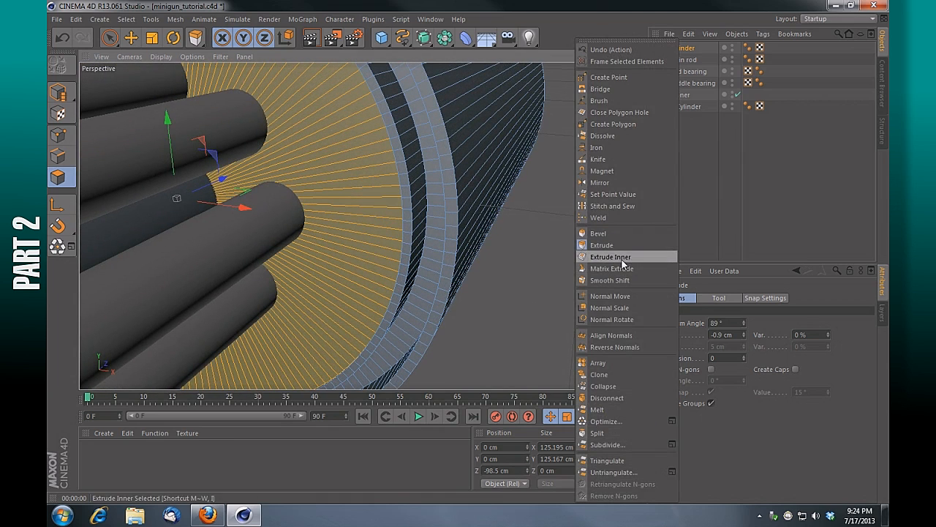
{"action": "left_click", "coordinate": [610, 257]}
{"action": "left_click_drag", "start_coordinate": [575, 285], "coordinate": [589, 285]}
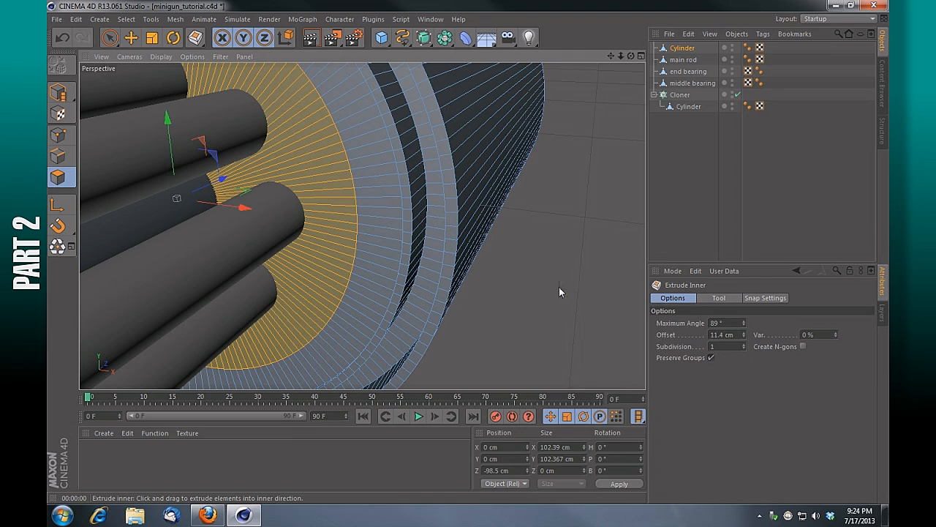
Extrude the inset disc polygons about 1.4 cm toward the barrels to form a shallow step.
{"action": "right_click", "coordinate": [559, 287]}
{"action": "left_click", "coordinate": [585, 245]}
{"action": "left_click_drag", "start_coordinate": [557, 277], "coordinate": [572, 277]}
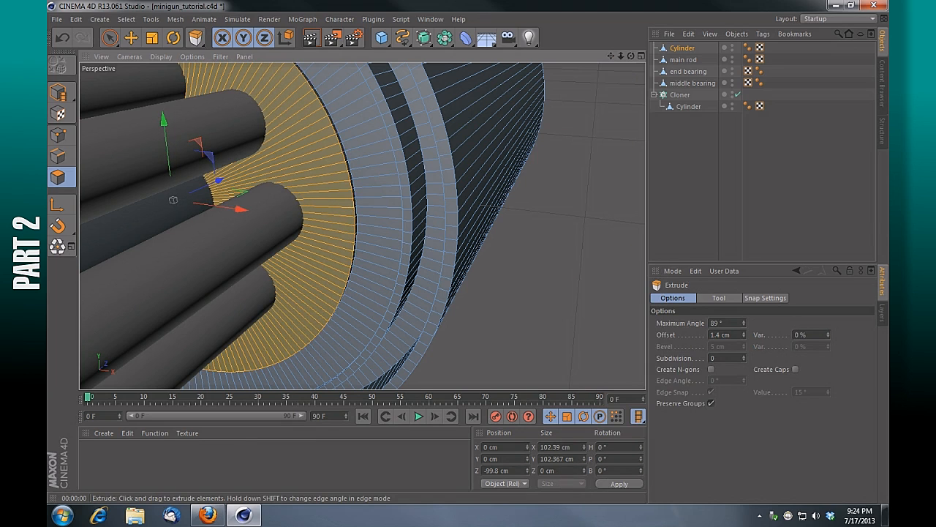
Inset the slightly raised disc around the barrels again with Extrude Inner by about 10.2 cm.
{"action": "left_click_drag", "start_coordinate": [629, 56], "coordinate": [644, 56]}
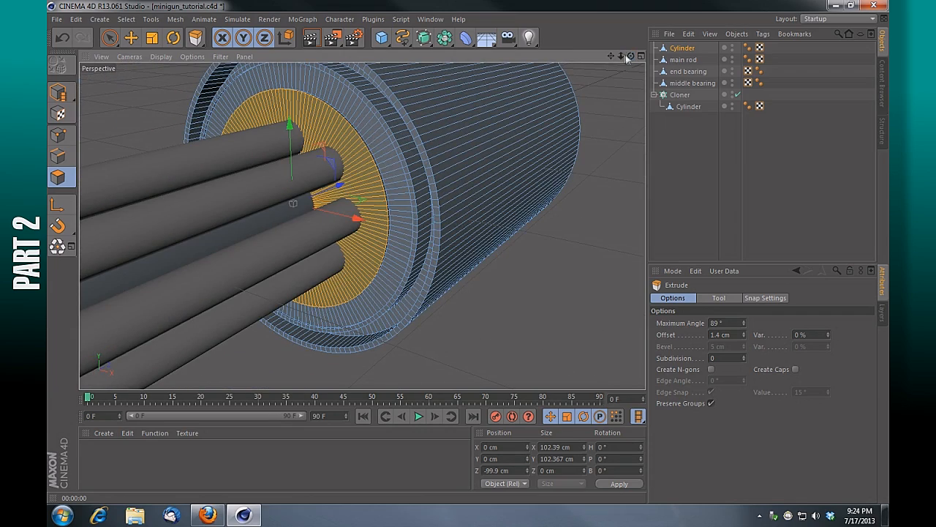
{"action": "left_click_drag", "start_coordinate": [610, 57], "coordinate": [660, 86]}
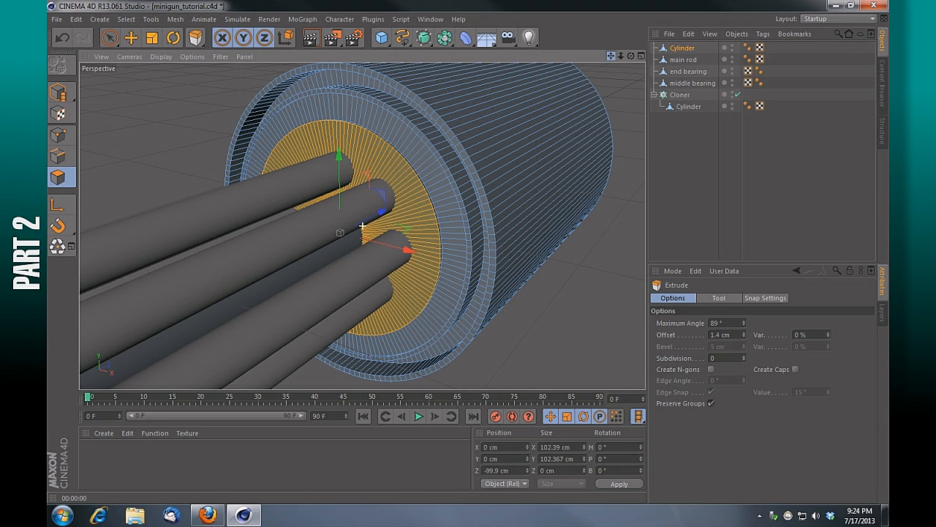
{"action": "right_click", "coordinate": [585, 287]}
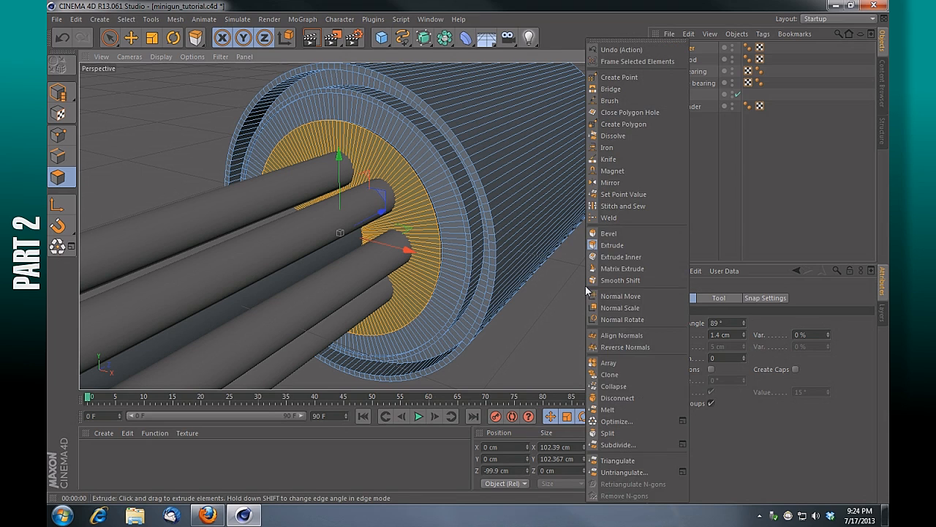
{"action": "left_click", "coordinate": [621, 257]}
{"action": "left_click_drag", "start_coordinate": [628, 262], "coordinate": [594, 261]}
{"action": "left_click_drag", "start_coordinate": [453, 242], "coordinate": [455, 242]}
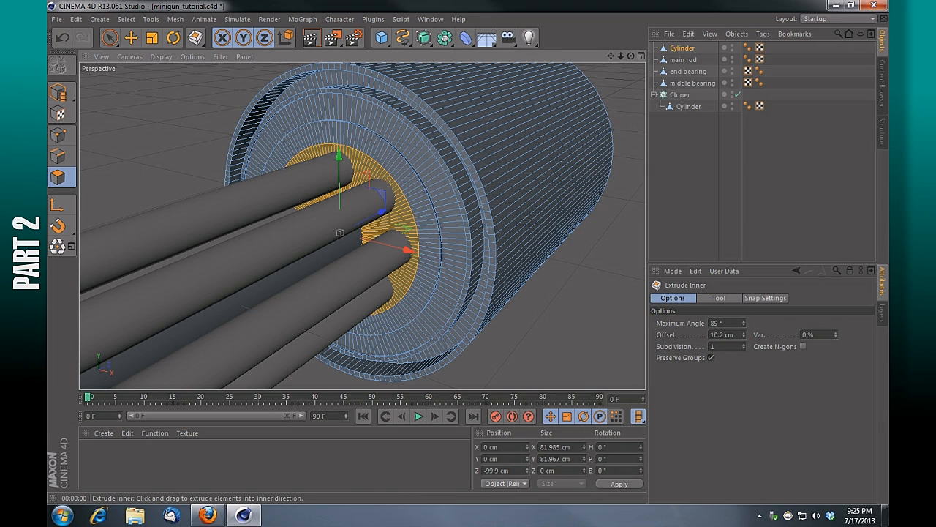
Extrude the innermost disc polygons about 11.5 cm toward the barrels to form a protruding hub.
{"action": "right_click", "coordinate": [614, 265]}
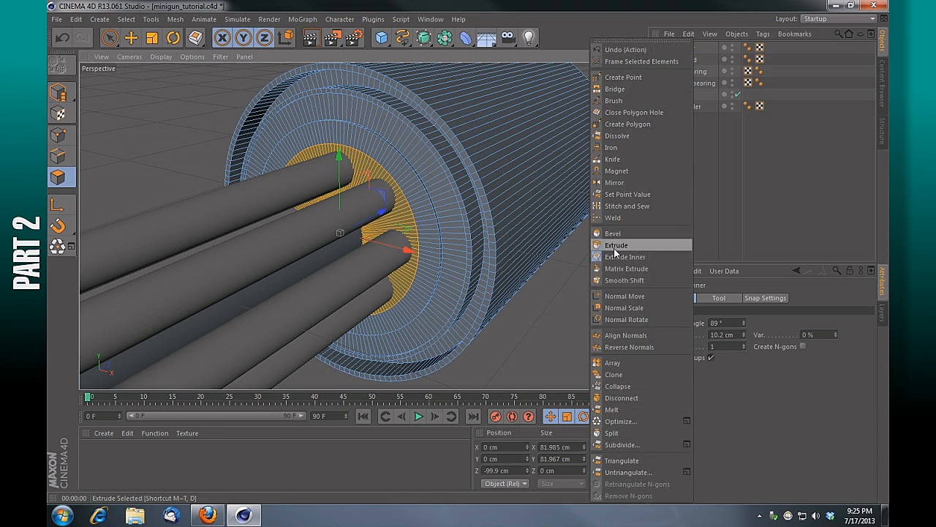
{"action": "left_click", "coordinate": [616, 247]}
{"action": "left_click_drag", "start_coordinate": [587, 268], "coordinate": [670, 268]}
Bevel the hub's front face with about 5.8 cm extrusion, about 6.6 cm inner offset and 6 subdivisions.
{"action": "left_click_drag", "start_coordinate": [630, 56], "coordinate": [706, 56]}
{"action": "left_click_drag", "start_coordinate": [621, 56], "coordinate": [680, 57]}
{"action": "left_click_drag", "start_coordinate": [611, 56], "coordinate": [501, 61]}
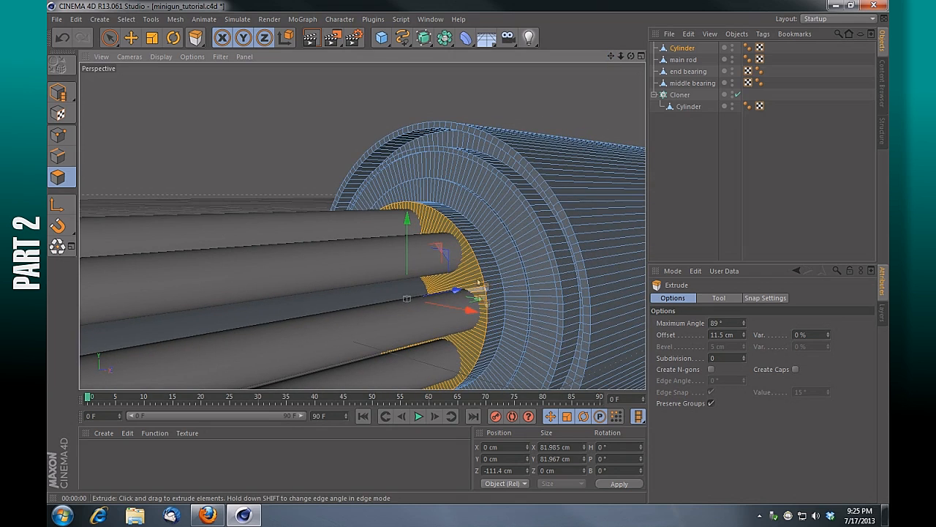
{"action": "right_click", "coordinate": [299, 106]}
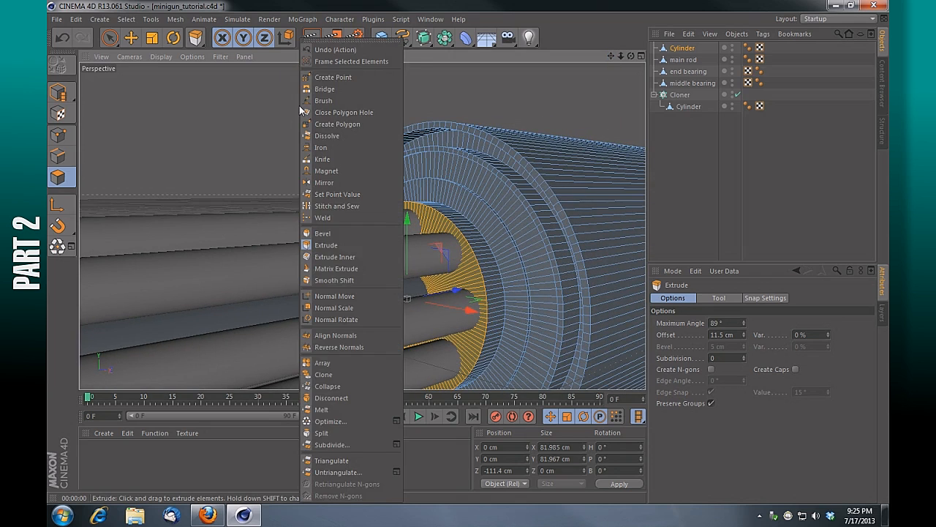
{"action": "left_click", "coordinate": [323, 233]}
{"action": "left_click_drag", "start_coordinate": [329, 154], "coordinate": [305, 156]}
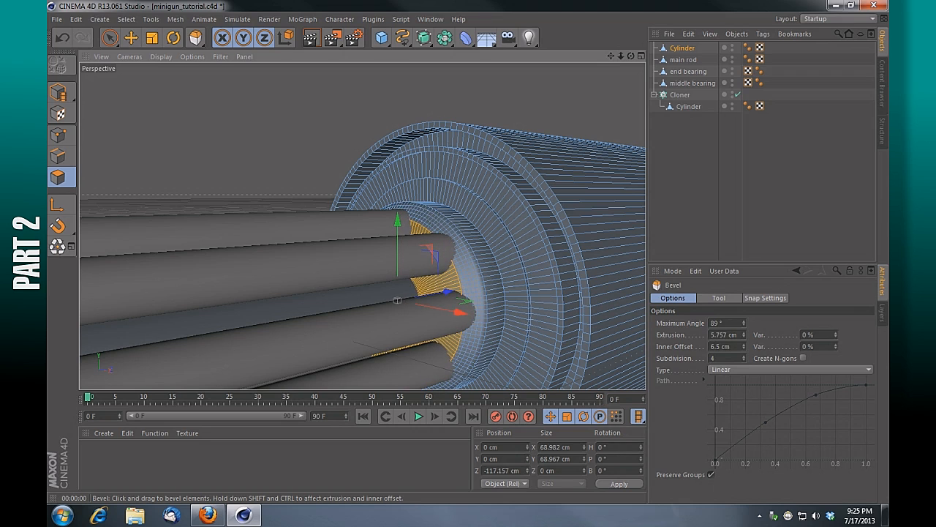
{"action": "left_click_drag", "start_coordinate": [621, 57], "coordinate": [552, 71]}
{"action": "left_click_drag", "start_coordinate": [611, 58], "coordinate": [362, 226]}
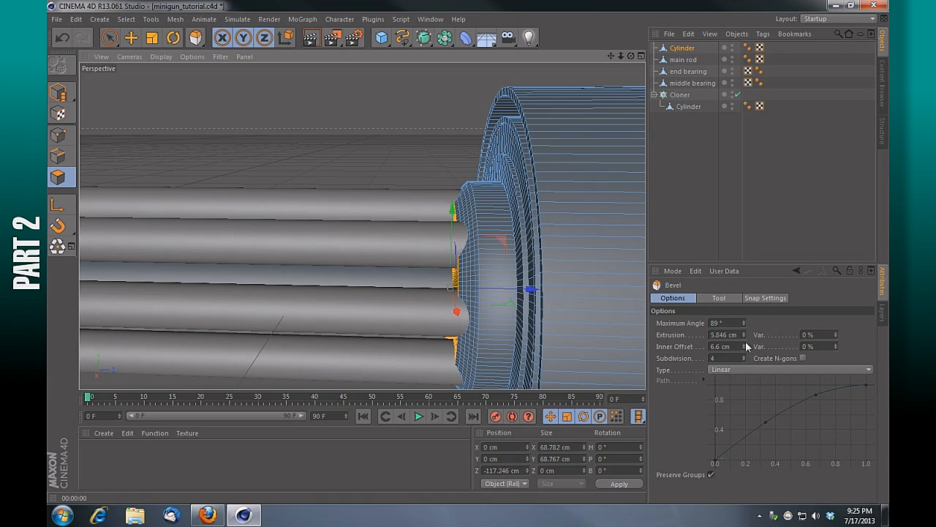
{"action": "left_click_drag", "start_coordinate": [745, 361], "coordinate": [743, 355]}
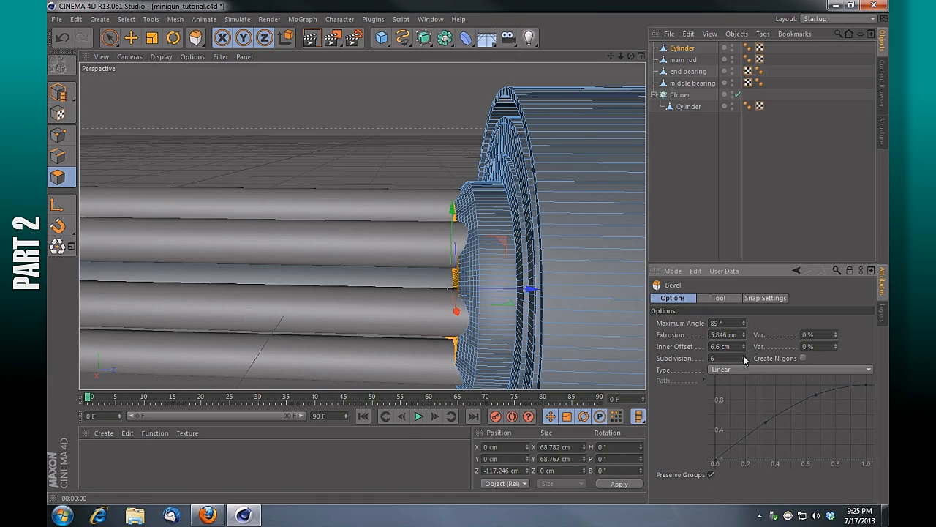
Select only the polygon loop around the hub's side wall and extrude it outward about 4.8 cm.
{"action": "left_click_drag", "start_coordinate": [630, 56], "coordinate": [361, 224]}
{"action": "left_click_drag", "start_coordinate": [621, 57], "coordinate": [667, 57]}
{"action": "left_click_drag", "start_coordinate": [109, 37], "coordinate": [138, 53]}
{"action": "left_click", "coordinate": [256, 99]}
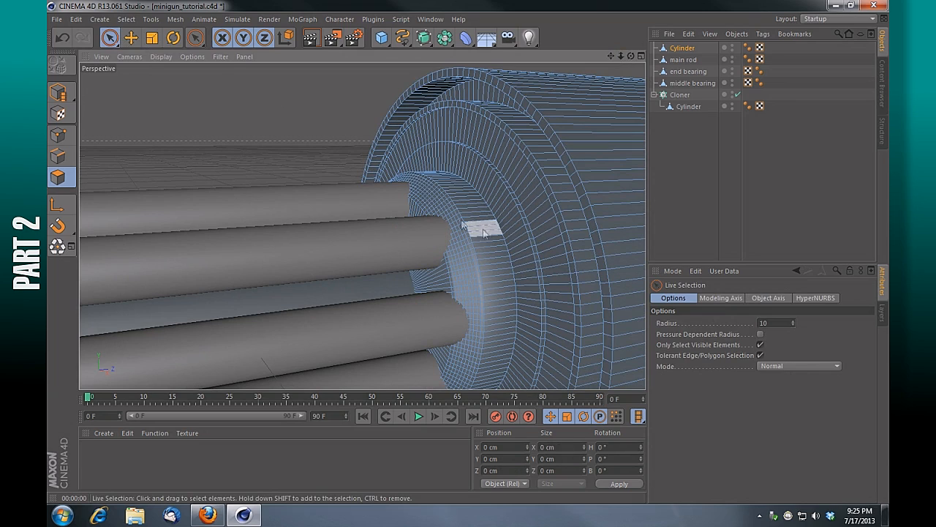
{"action": "left_click", "coordinate": [127, 19]}
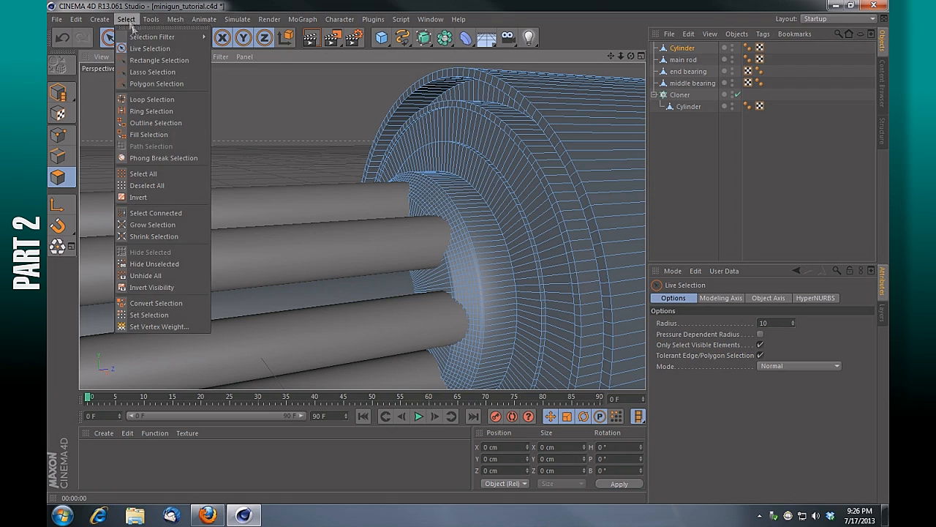
{"action": "left_click", "coordinate": [154, 96]}
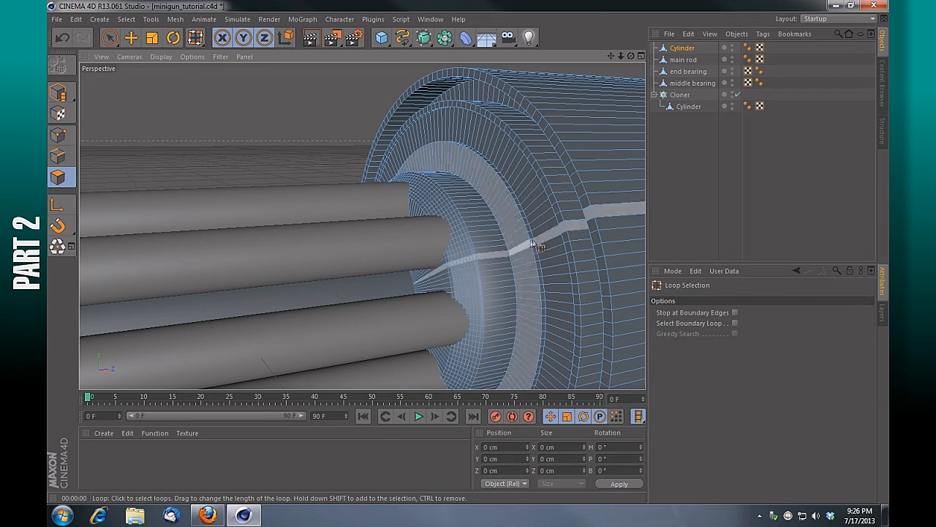
{"action": "left_click", "coordinate": [487, 237]}
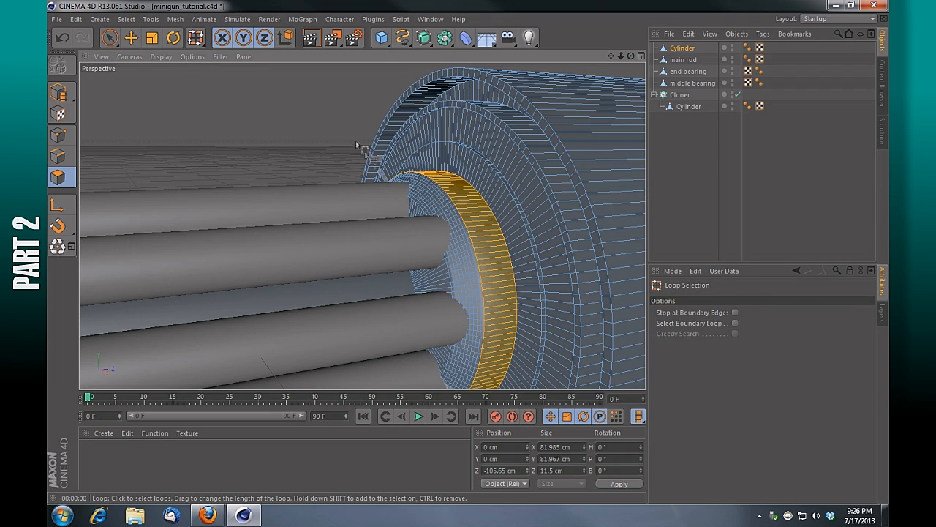
{"action": "right_click", "coordinate": [334, 125]}
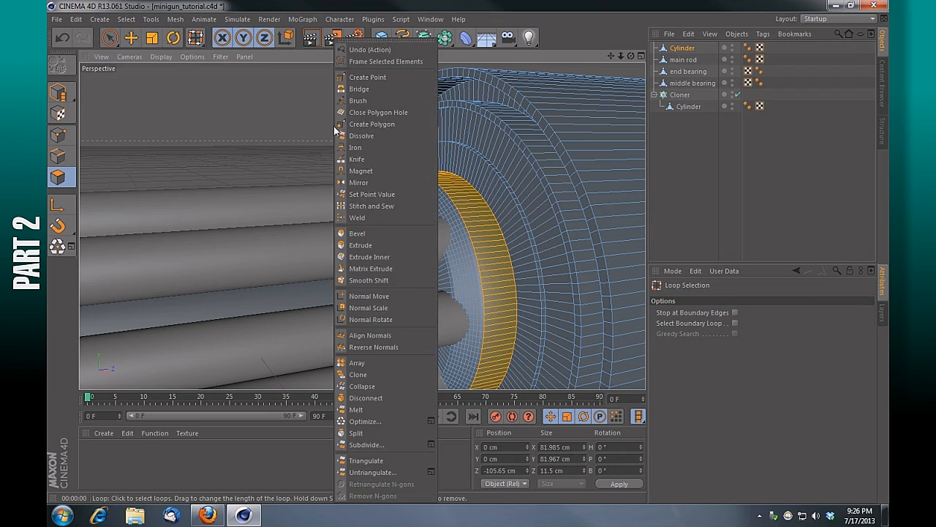
{"action": "left_click", "coordinate": [369, 245]}
{"action": "left_click_drag", "start_coordinate": [349, 142], "coordinate": [385, 142]}
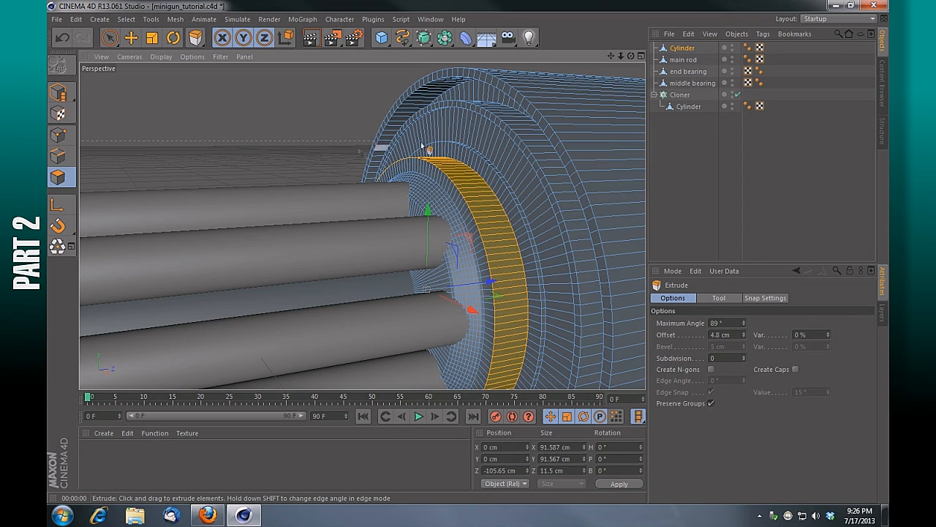
Select only the front-facing polygon loop of the widened hub rim and extrude it about 16.3 cm toward the barrels.
{"action": "left_click_drag", "start_coordinate": [631, 58], "coordinate": [610, 80]}
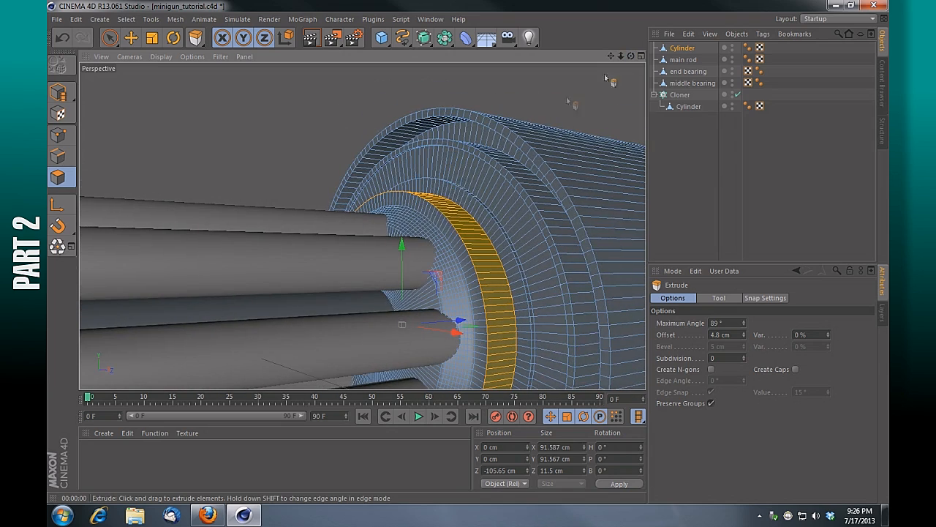
{"action": "right_click", "coordinate": [250, 123]}
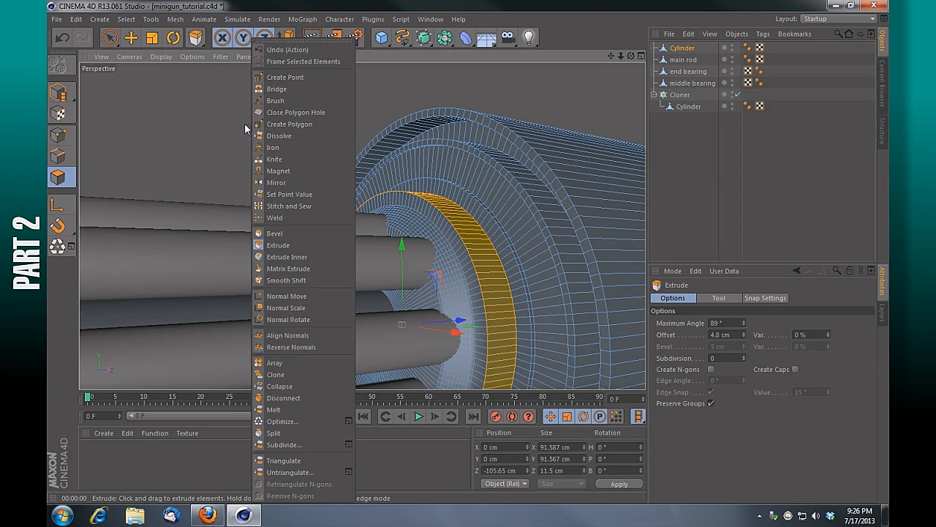
{"action": "left_click", "coordinate": [244, 124]}
{"action": "left_click_drag", "start_coordinate": [113, 39], "coordinate": [139, 56]}
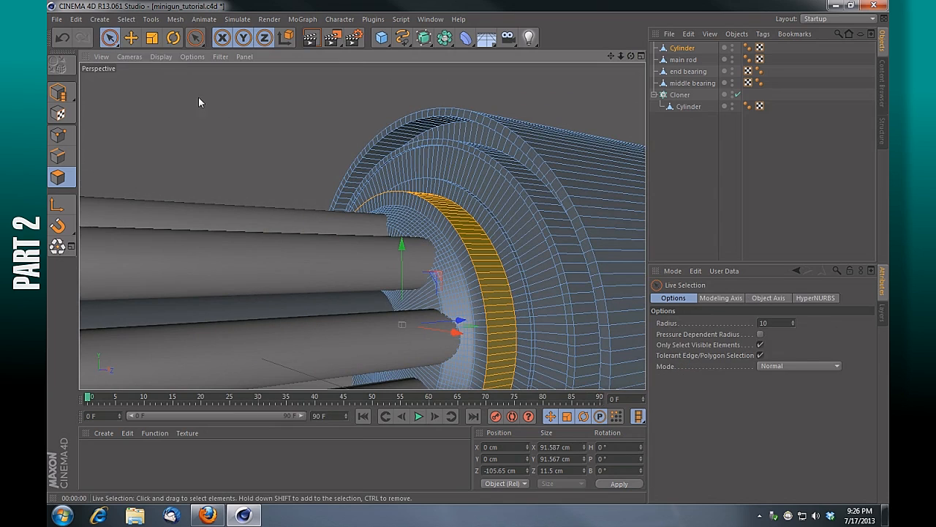
{"action": "left_click", "coordinate": [199, 102]}
{"action": "left_click", "coordinate": [126, 20]}
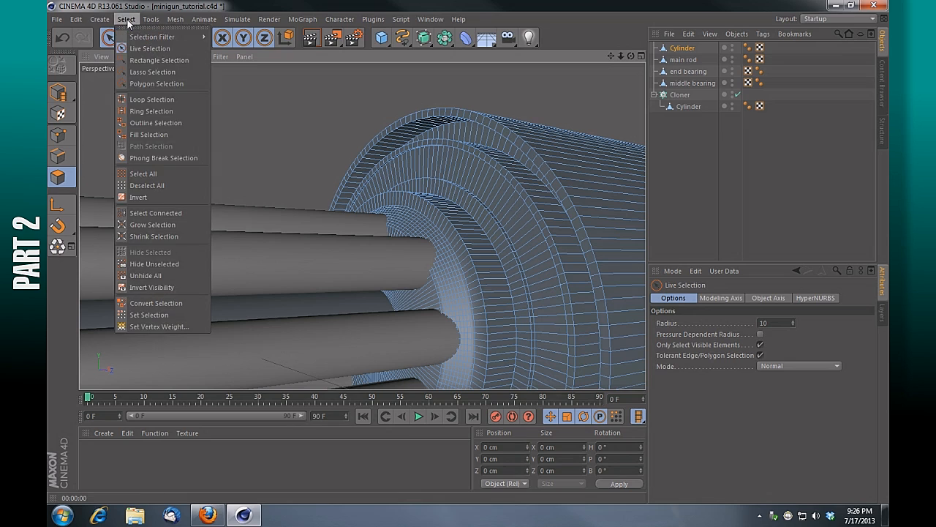
{"action": "left_click", "coordinate": [156, 100]}
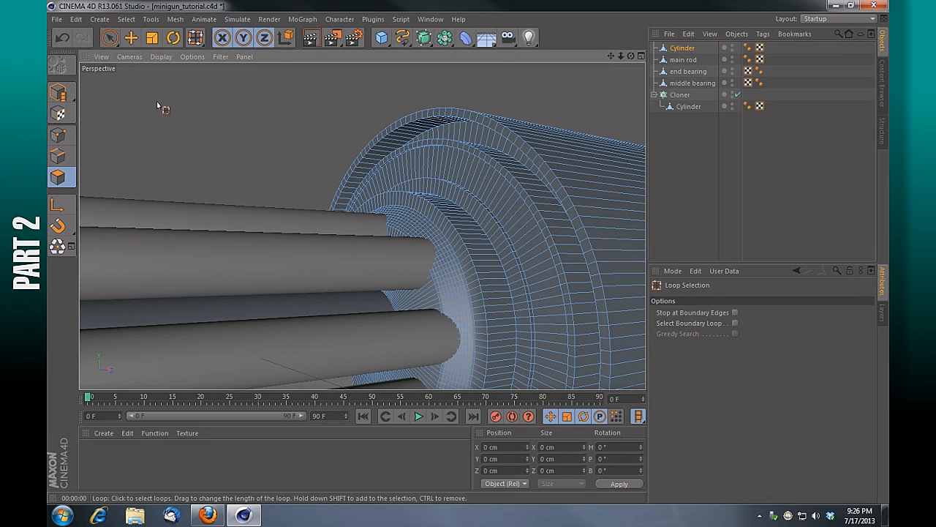
{"action": "left_click", "coordinate": [411, 204]}
{"action": "right_click", "coordinate": [231, 94]}
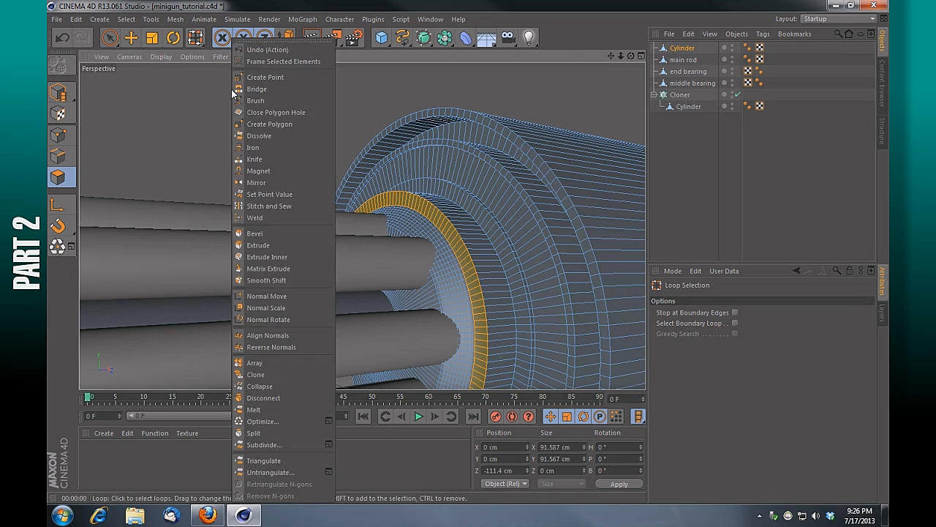
{"action": "left_click", "coordinate": [289, 243]}
{"action": "left_click_drag", "start_coordinate": [289, 243], "coordinate": [360, 243]}
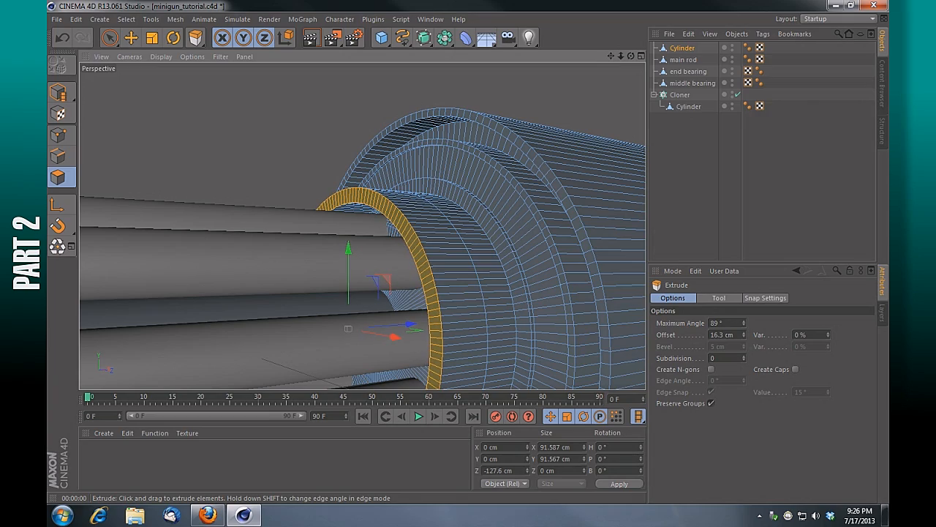
Clear the polygon selection and set the viewport display to Gouraud Shading (Lines).
{"action": "mouse_move", "coordinate": [630, 56]}
{"action": "left_mouse_down"}
{"action": "mouse_move", "coordinate": [739, 55]}
{"action": "mouse_move", "coordinate": [497, 57]}
{"action": "mouse_move", "coordinate": [614, 56]}
{"action": "mouse_move", "coordinate": [594, 43]}
{"action": "mouse_move", "coordinate": [601, 54]}
{"action": "mouse_move", "coordinate": [659, 57]}
{"action": "mouse_move", "coordinate": [585, 102]}
{"action": "mouse_move", "coordinate": [423, 252]}
{"action": "left_mouse_up"}
{"action": "mouse_move", "coordinate": [620, 56]}
{"action": "left_mouse_down"}
{"action": "mouse_move", "coordinate": [571, 57]}
{"action": "mouse_move", "coordinate": [585, 44]}
{"action": "mouse_move", "coordinate": [608, 56]}
{"action": "mouse_move", "coordinate": [753, 64]}
{"action": "left_mouse_up"}
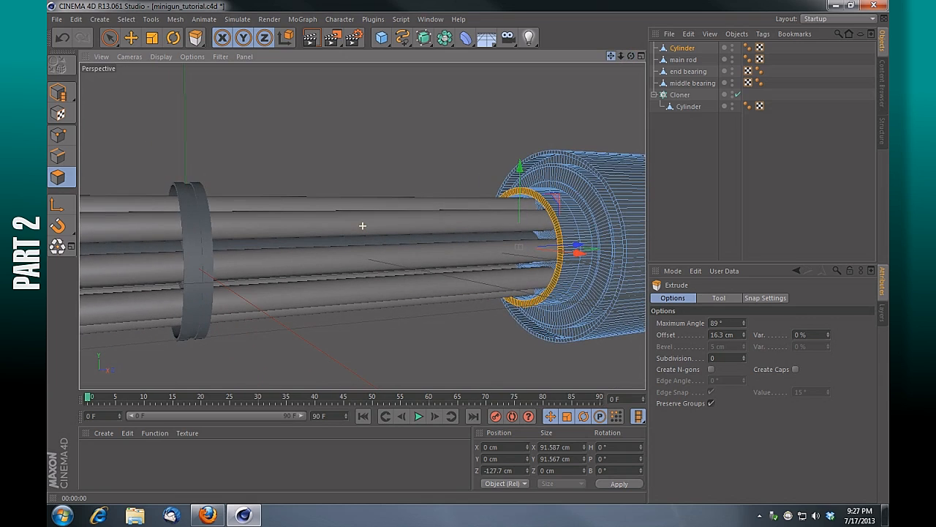
{"action": "mouse_move", "coordinate": [618, 57]}
{"action": "left_mouse_down"}
{"action": "mouse_move", "coordinate": [675, 57]}
{"action": "mouse_move", "coordinate": [584, 58]}
{"action": "mouse_move", "coordinate": [627, 58]}
{"action": "mouse_move", "coordinate": [589, 30]}
{"action": "left_mouse_up"}
{"action": "left_click", "coordinate": [110, 38]}
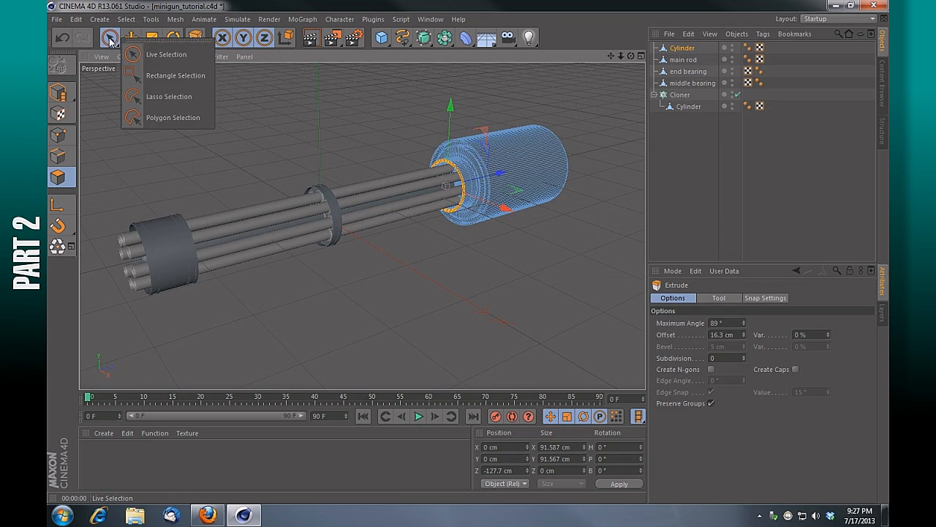
{"action": "left_click", "coordinate": [162, 59]}
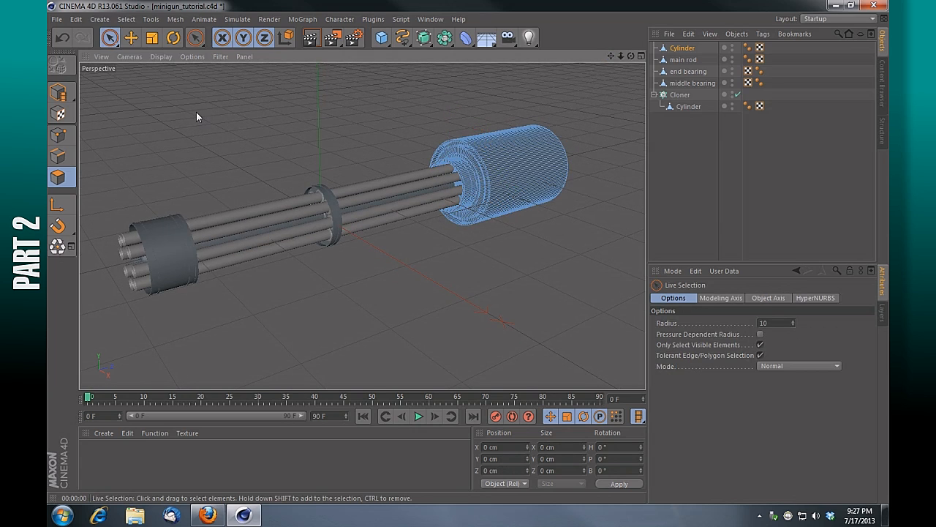
{"action": "left_click", "coordinate": [162, 57]}
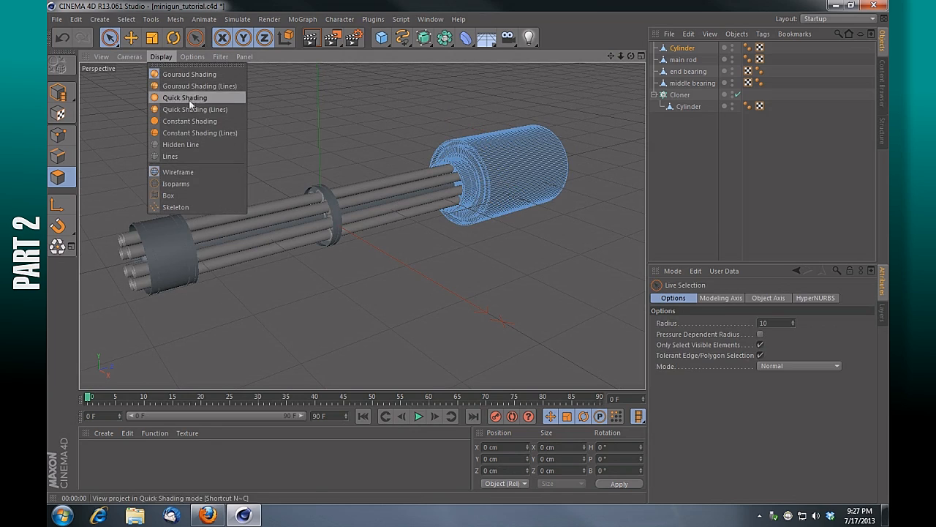
{"action": "left_click", "coordinate": [215, 85]}
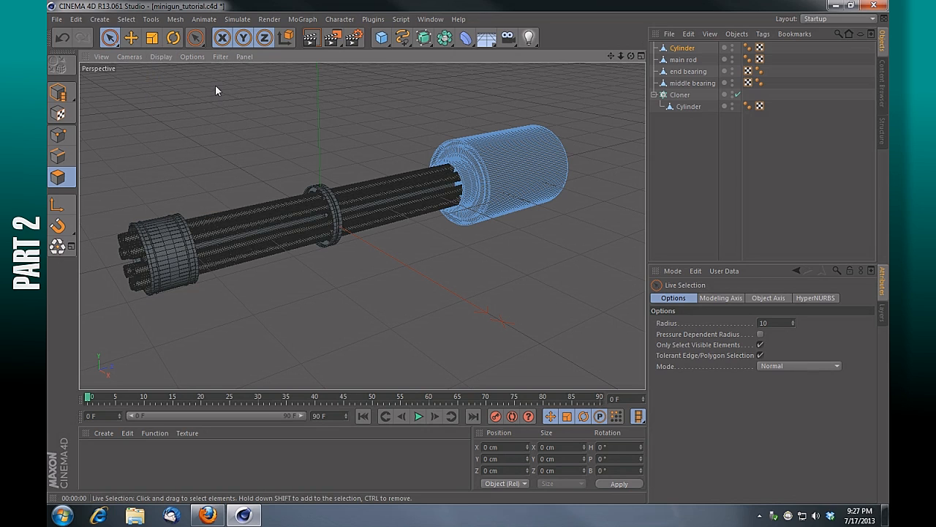
Switch to Model mode with the rear cylinder deselected and inspect the whole minigun from several angles.
{"action": "left_click_drag", "start_coordinate": [58, 92], "coordinate": [105, 129]}
{"action": "left_click_drag", "start_coordinate": [631, 56], "coordinate": [659, 82]}
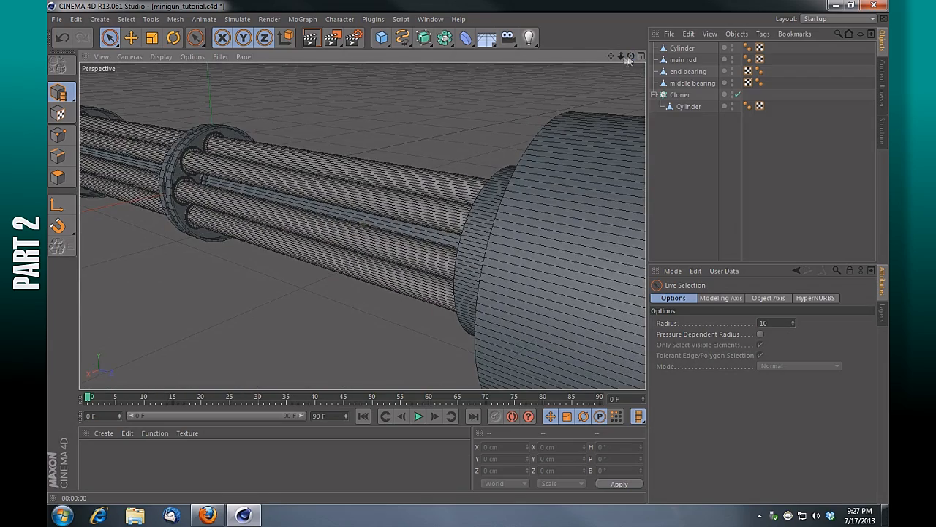
{"action": "mouse_move", "coordinate": [611, 57]}
{"action": "left_mouse_down"}
{"action": "mouse_move", "coordinate": [647, 69]}
{"action": "mouse_move", "coordinate": [634, 55]}
{"action": "mouse_move", "coordinate": [621, 73]}
{"action": "mouse_move", "coordinate": [626, 55]}
{"action": "mouse_move", "coordinate": [610, 58]}
{"action": "left_mouse_up"}
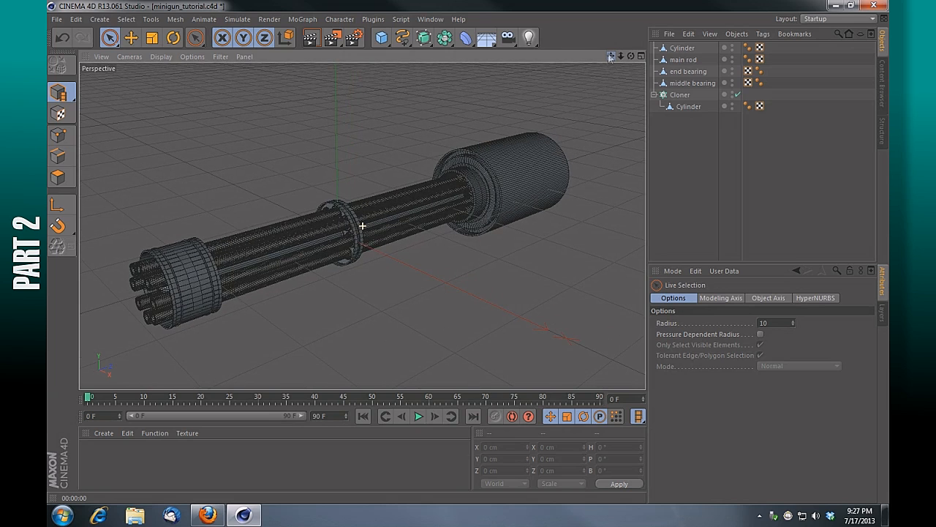